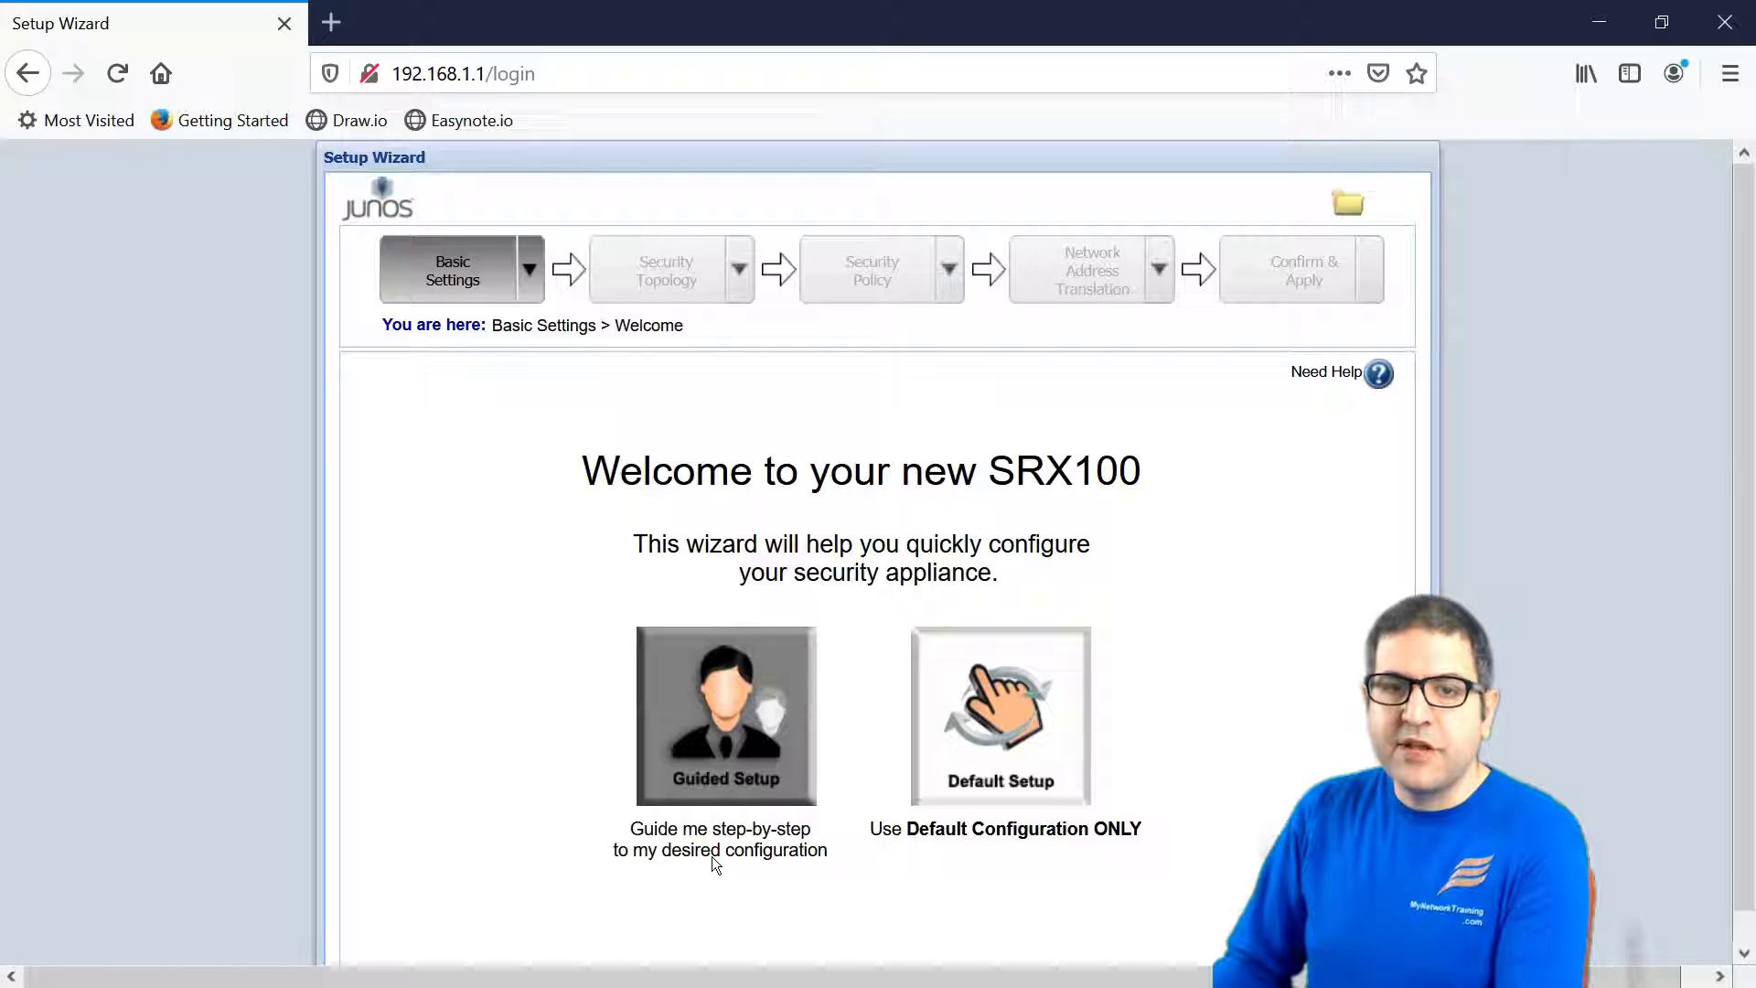
# - Start the Guided Setup and choose the Basic expertise level
pyautogui.click(743, 707)
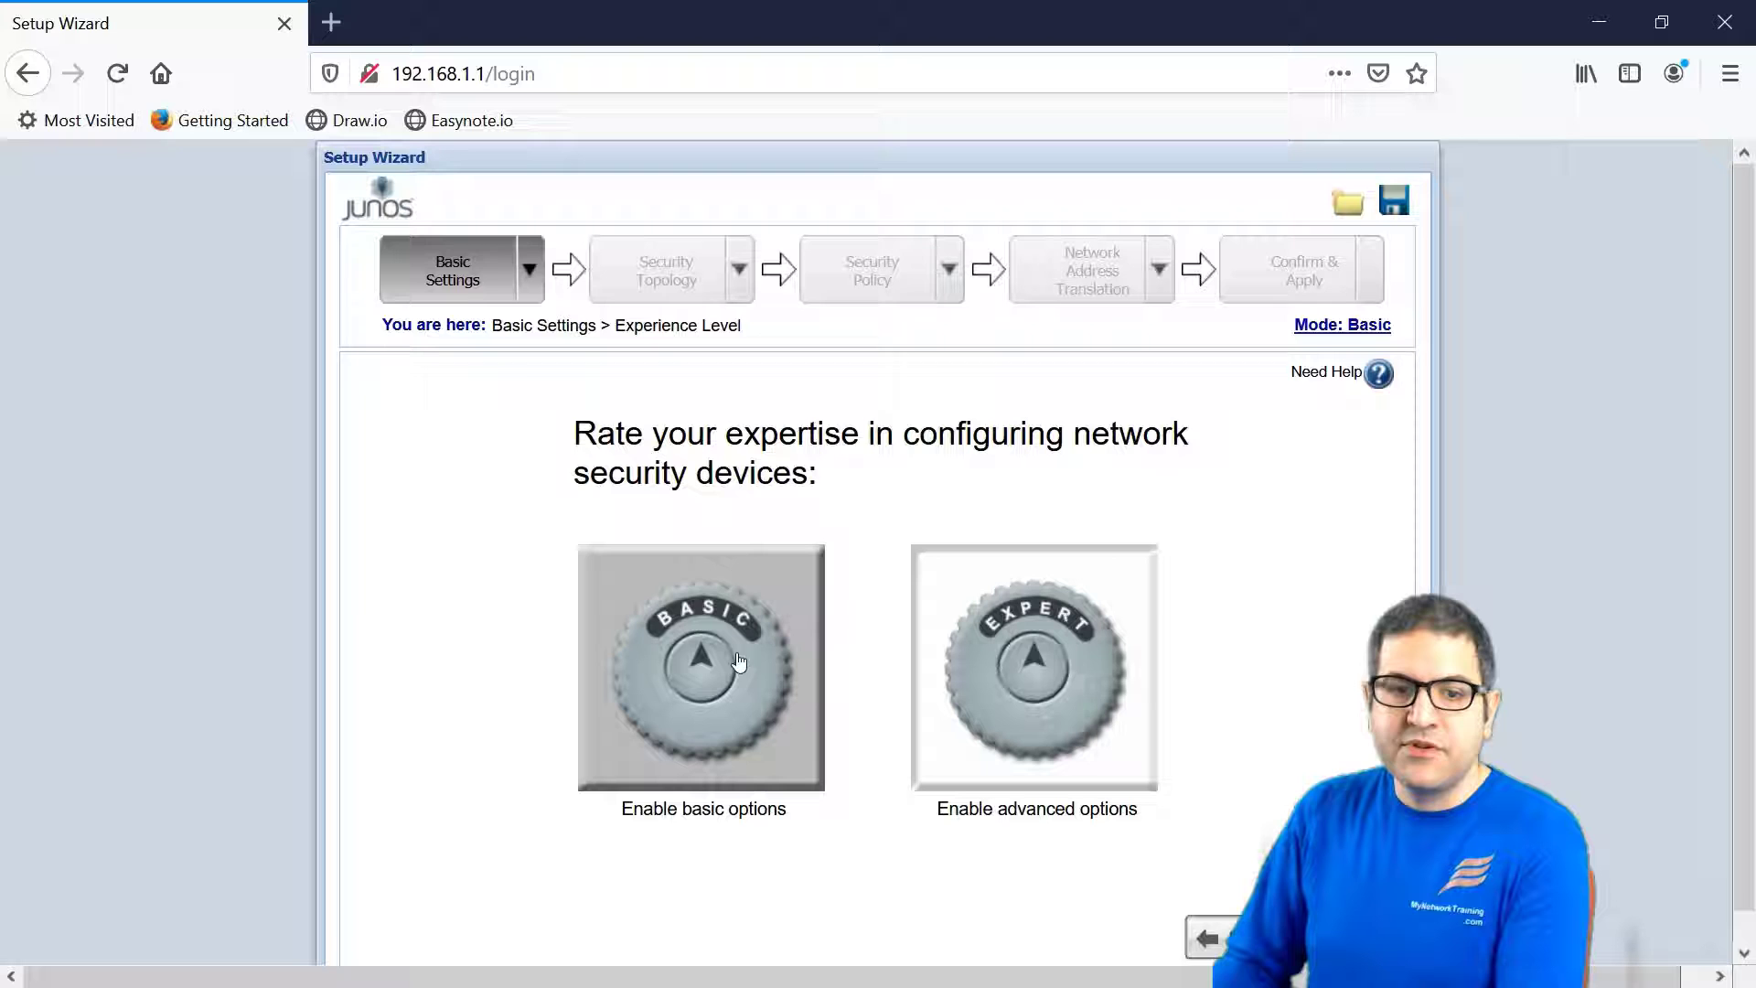
pyautogui.click(684, 646)
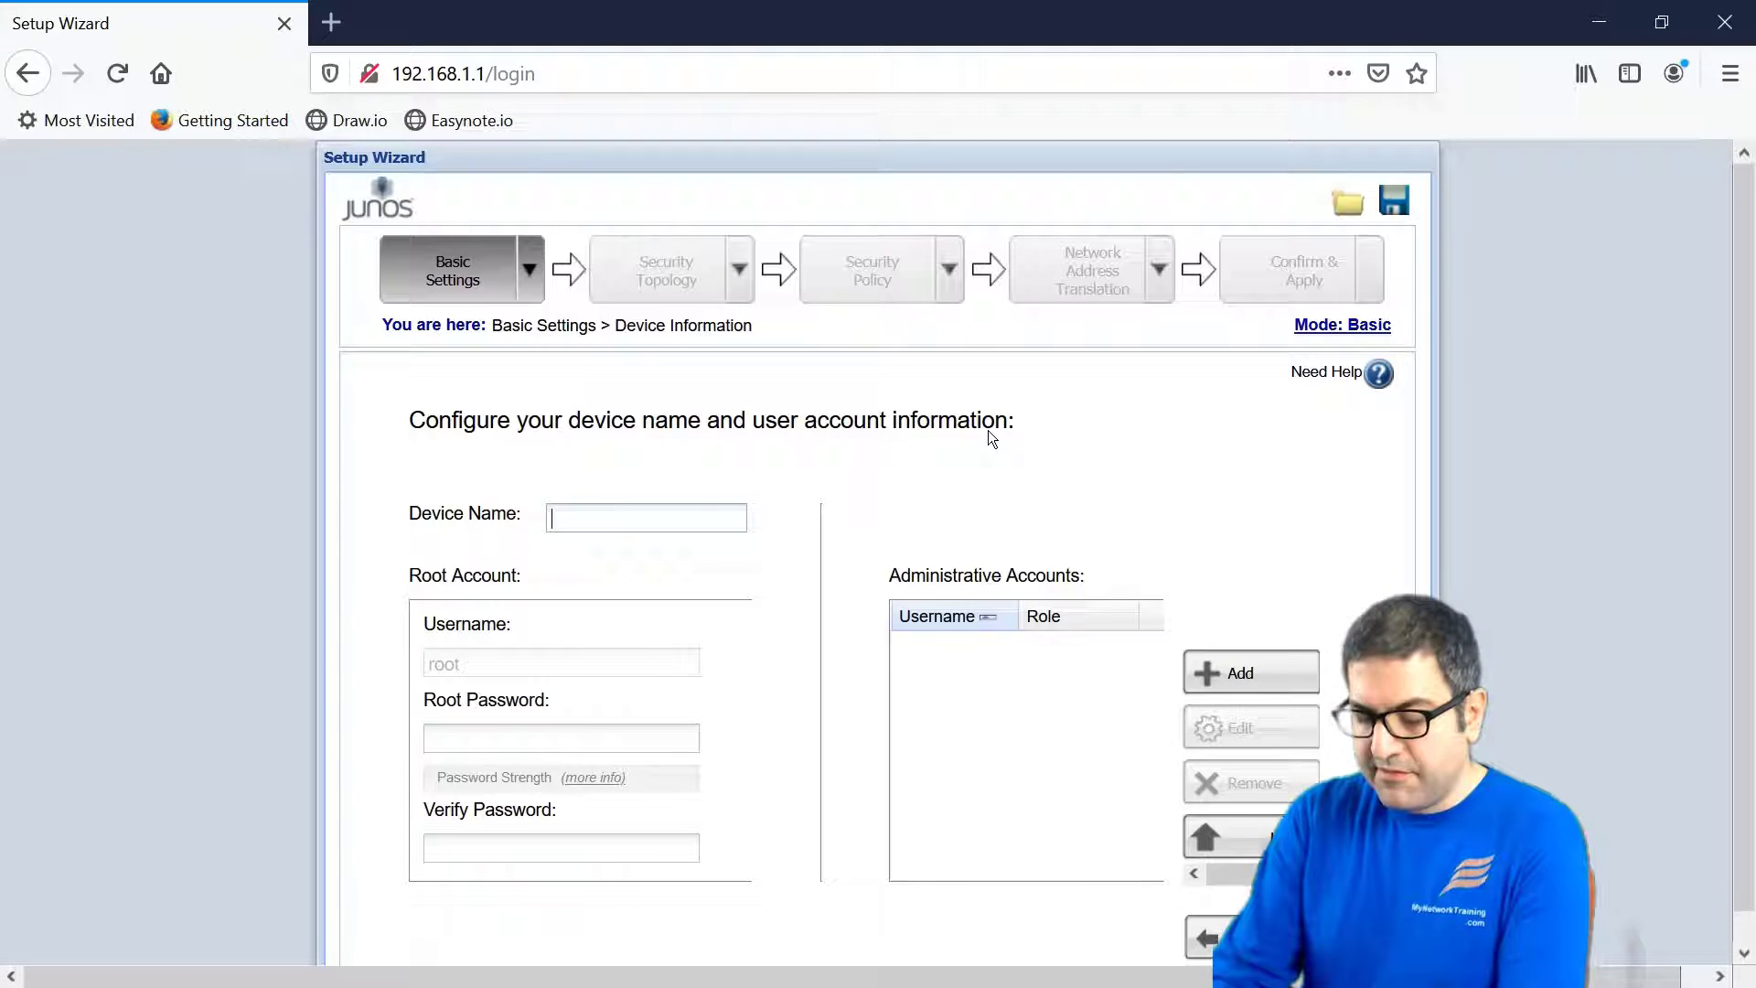
# - Enter SRX as the device name, then enter and verify a strong root password
pyautogui.write('X')
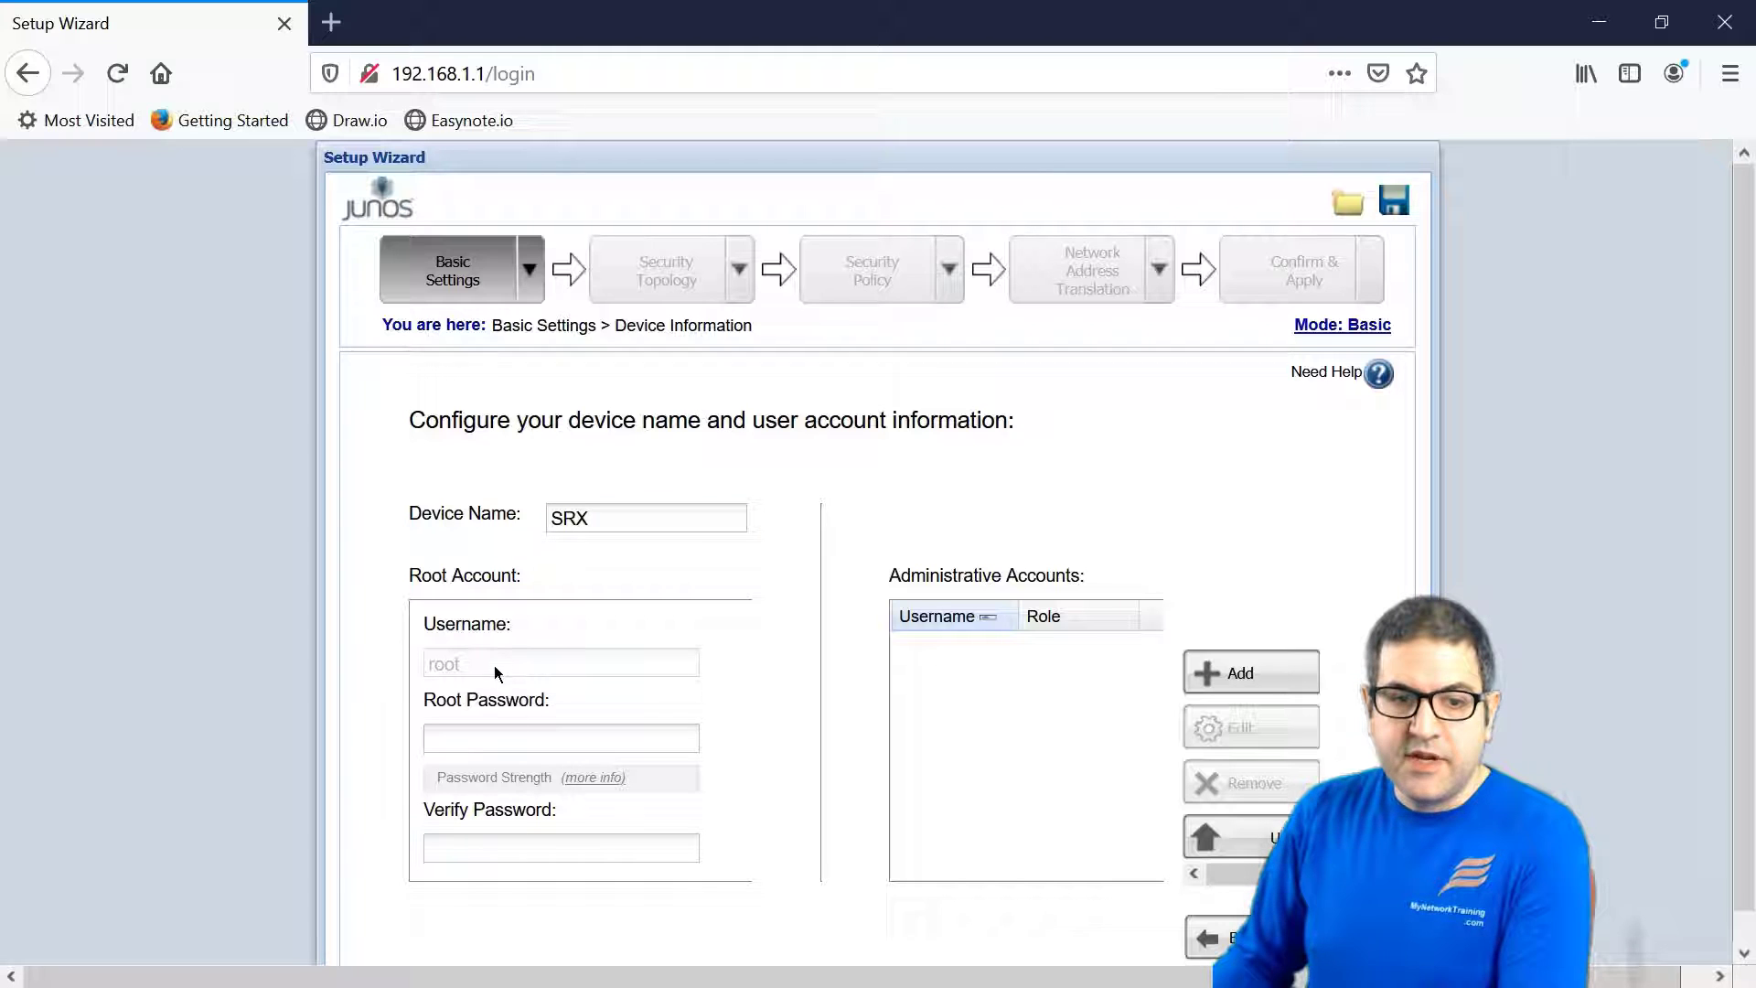
pyautogui.click(507, 739)
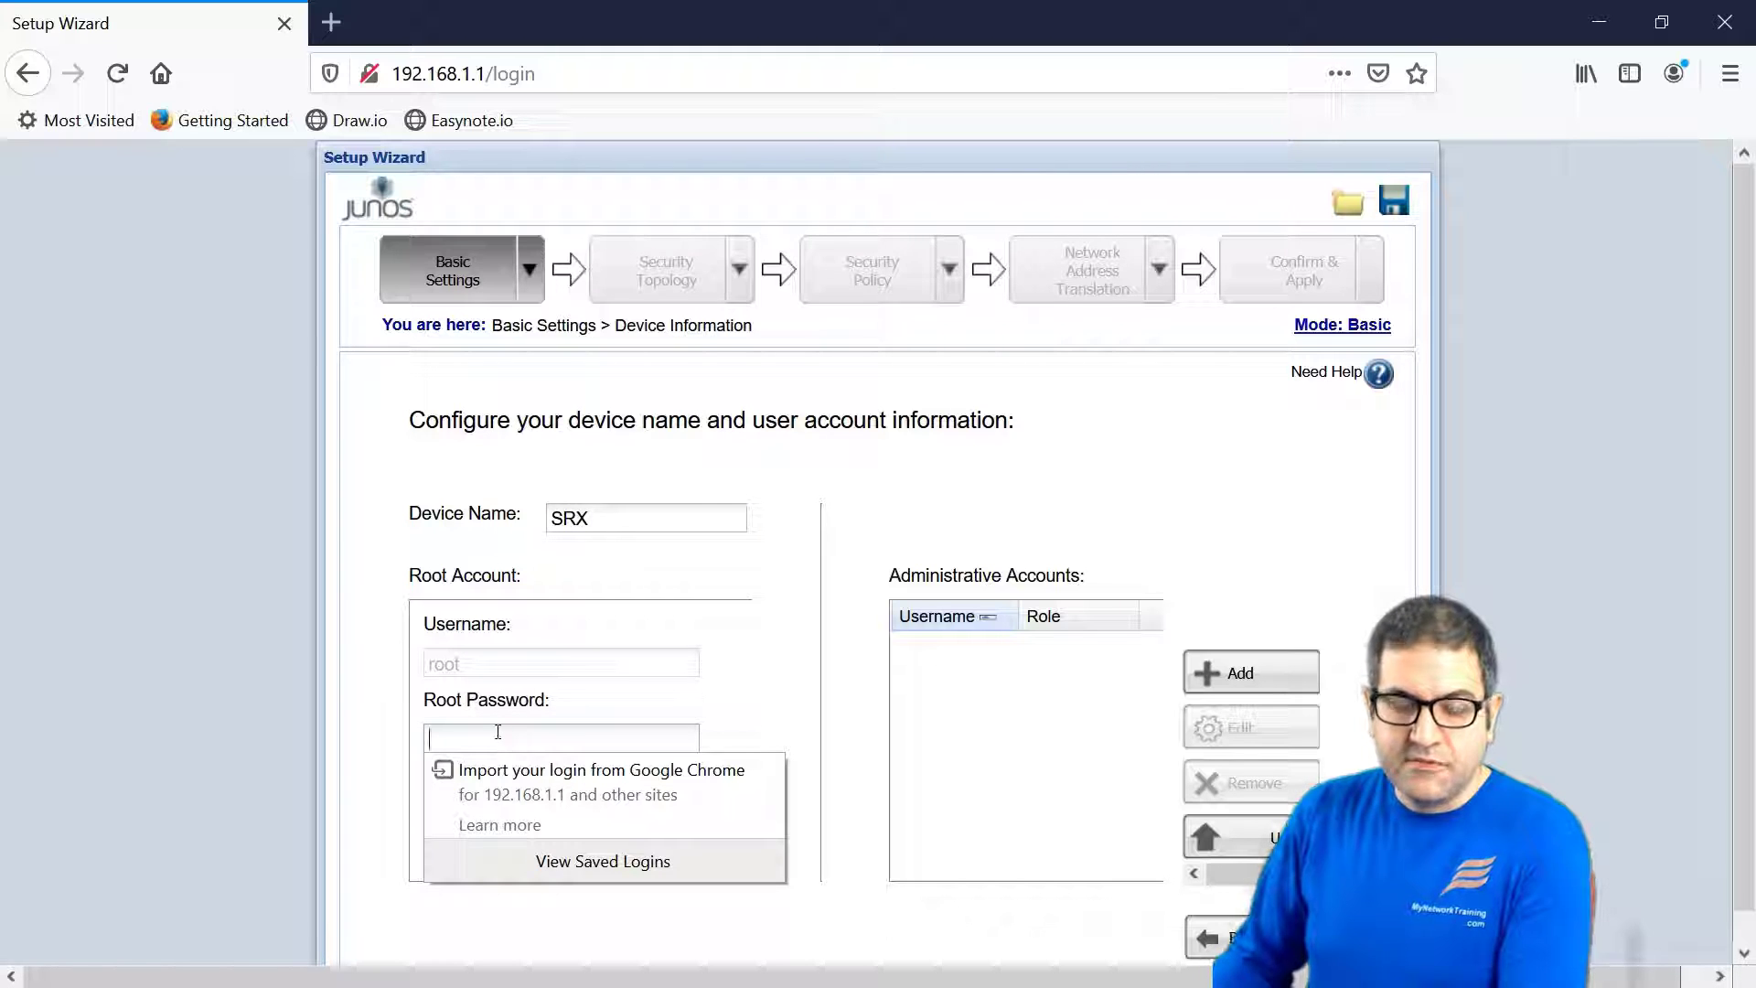
pyautogui.write('*****')
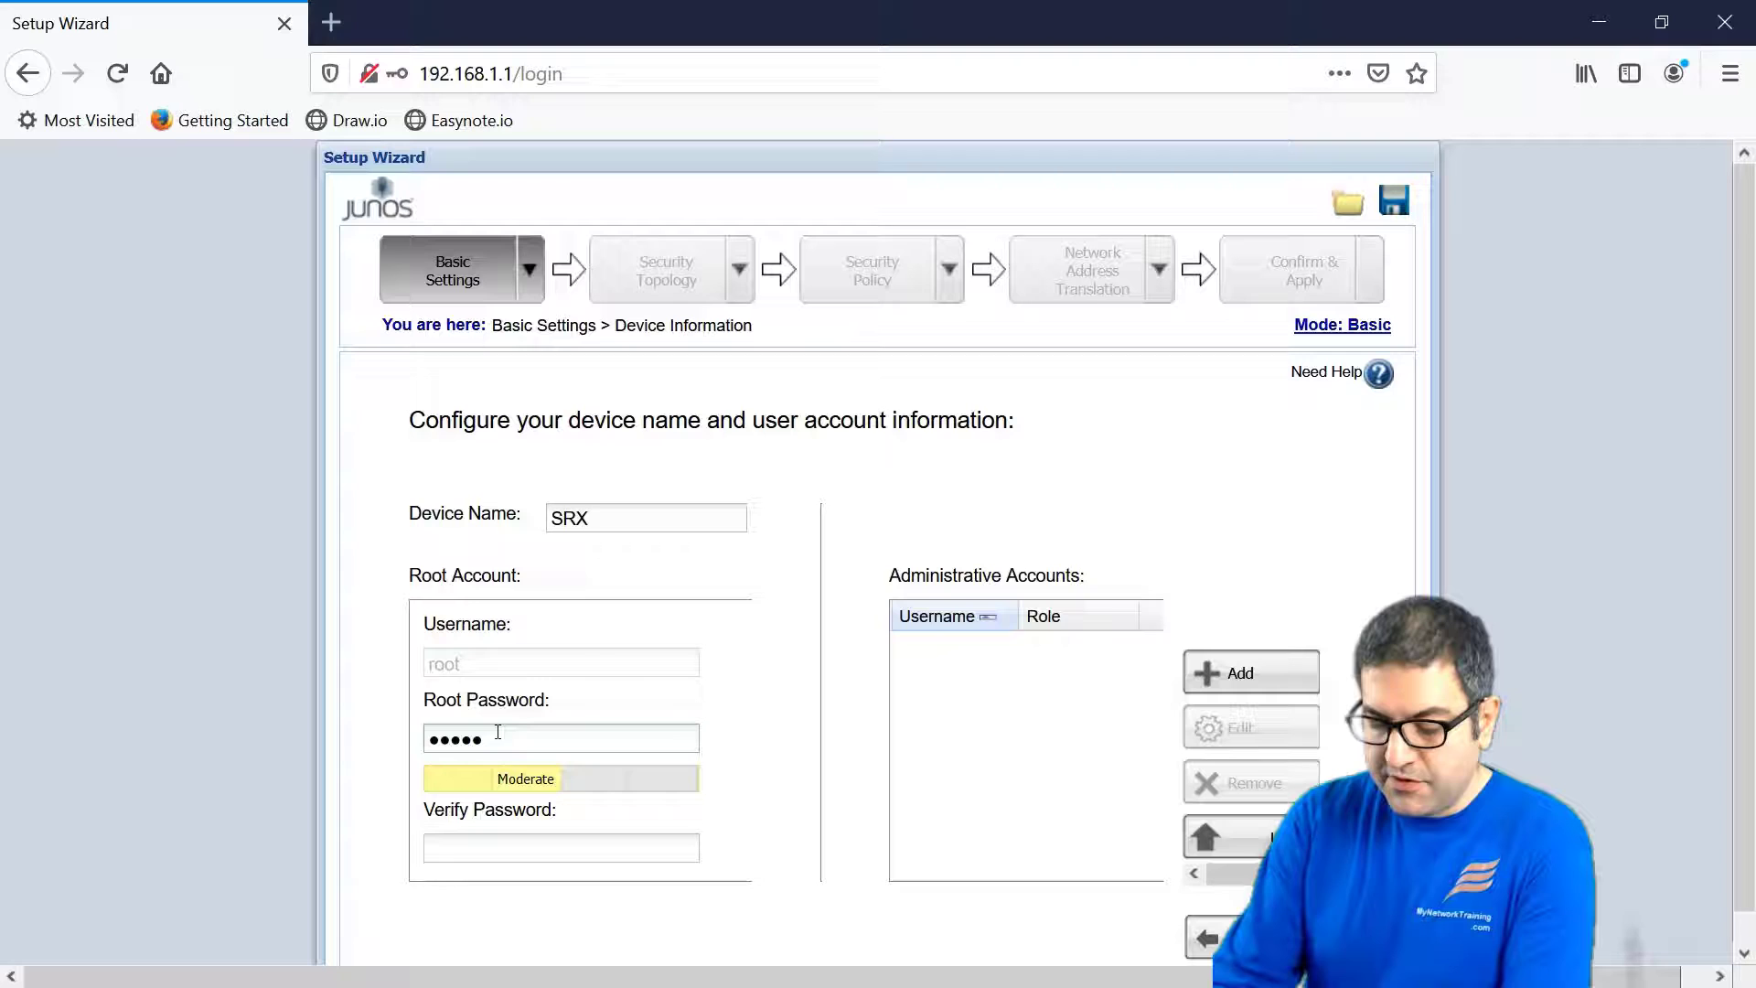
pyautogui.write('******')
pyautogui.press('Tab')
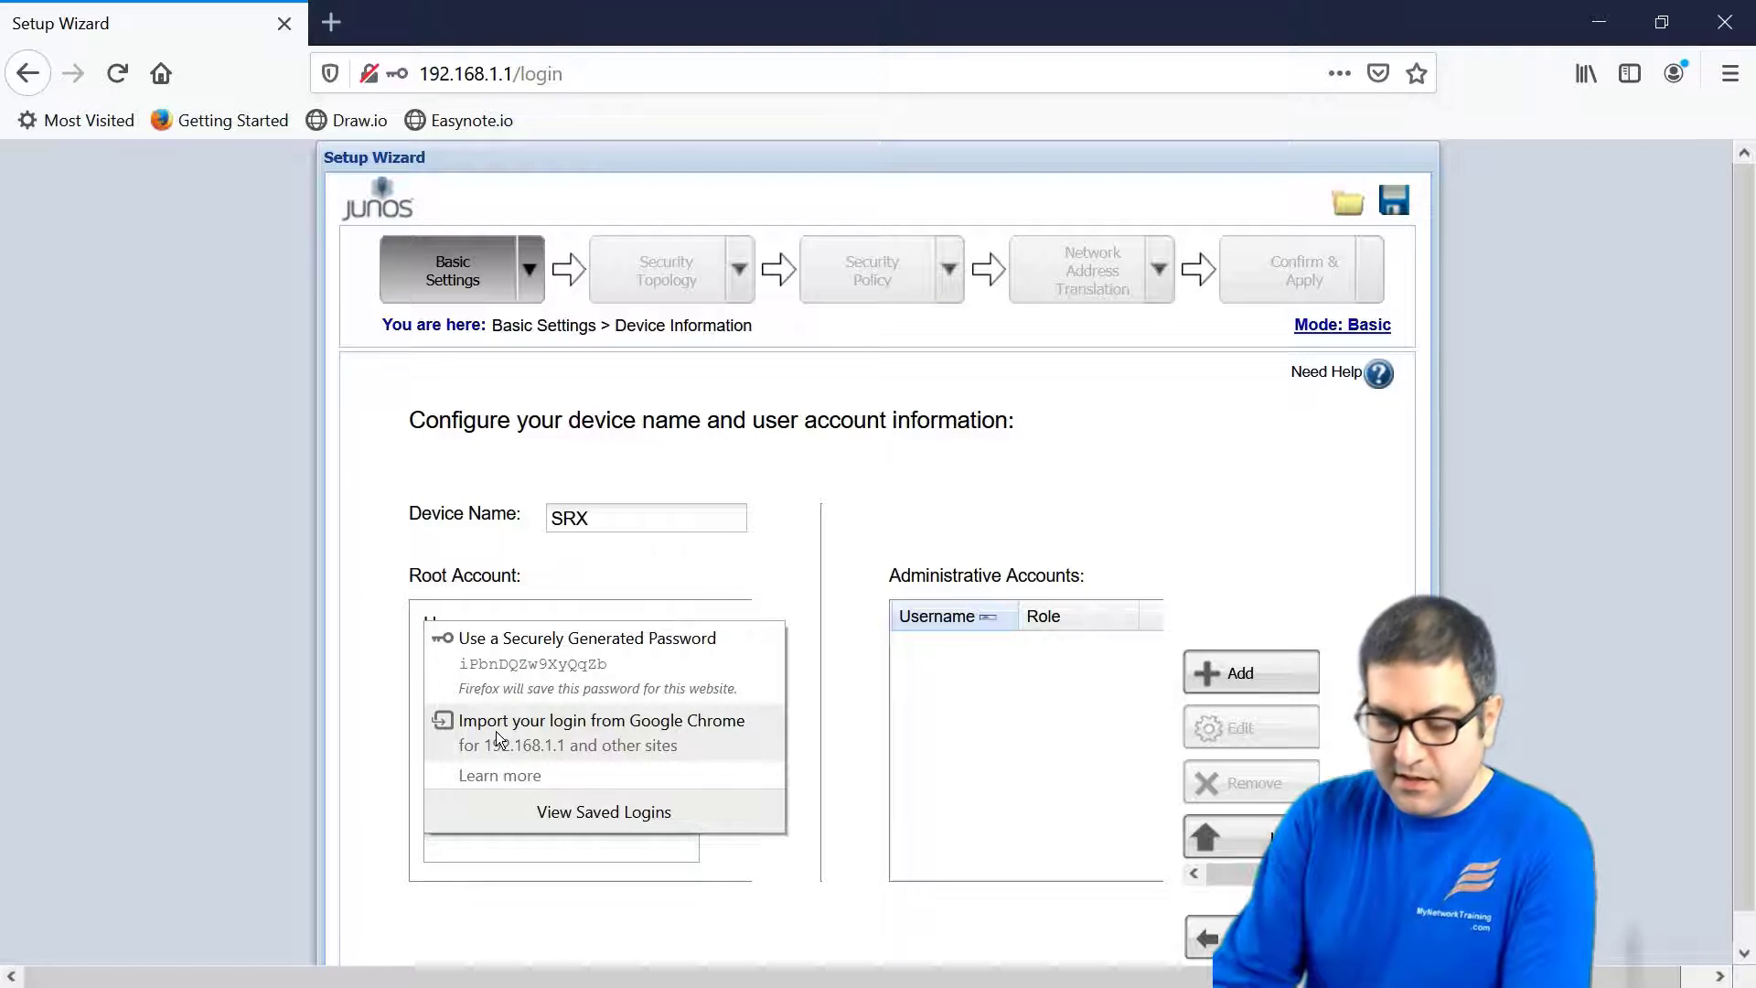
pyautogui.write('**********')
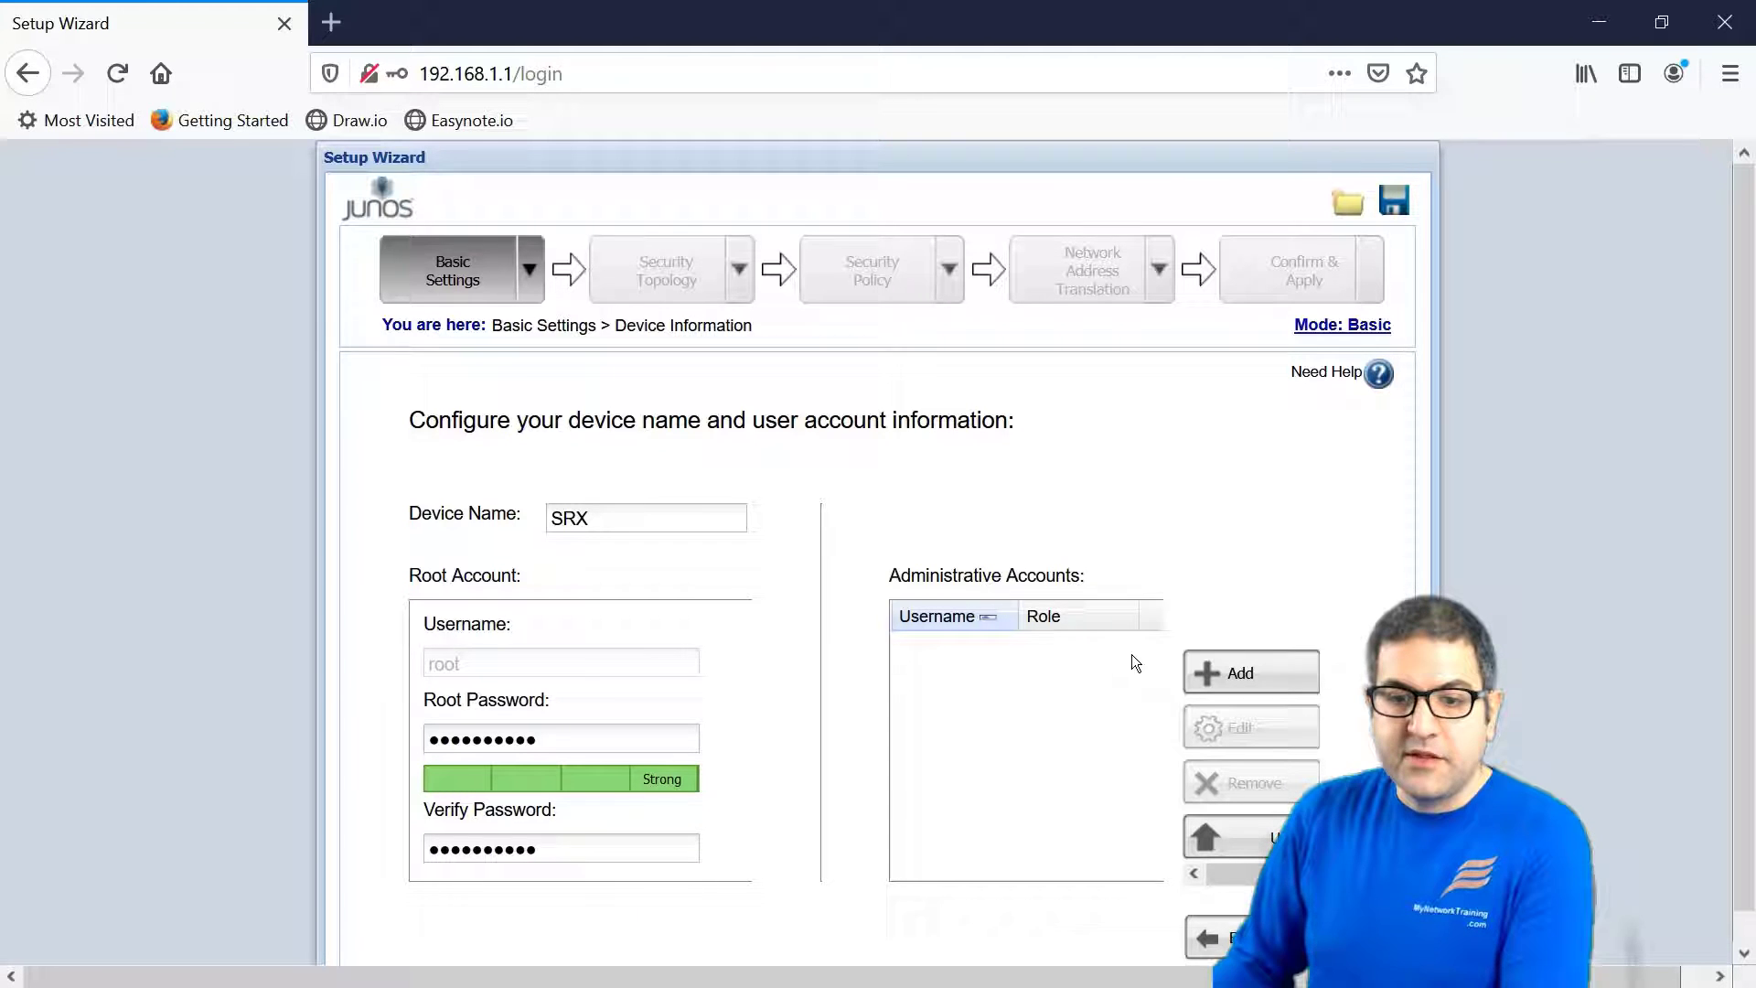
# - Add an admin account with a username, matching password and the Super User role
pyautogui.click(1244, 674)
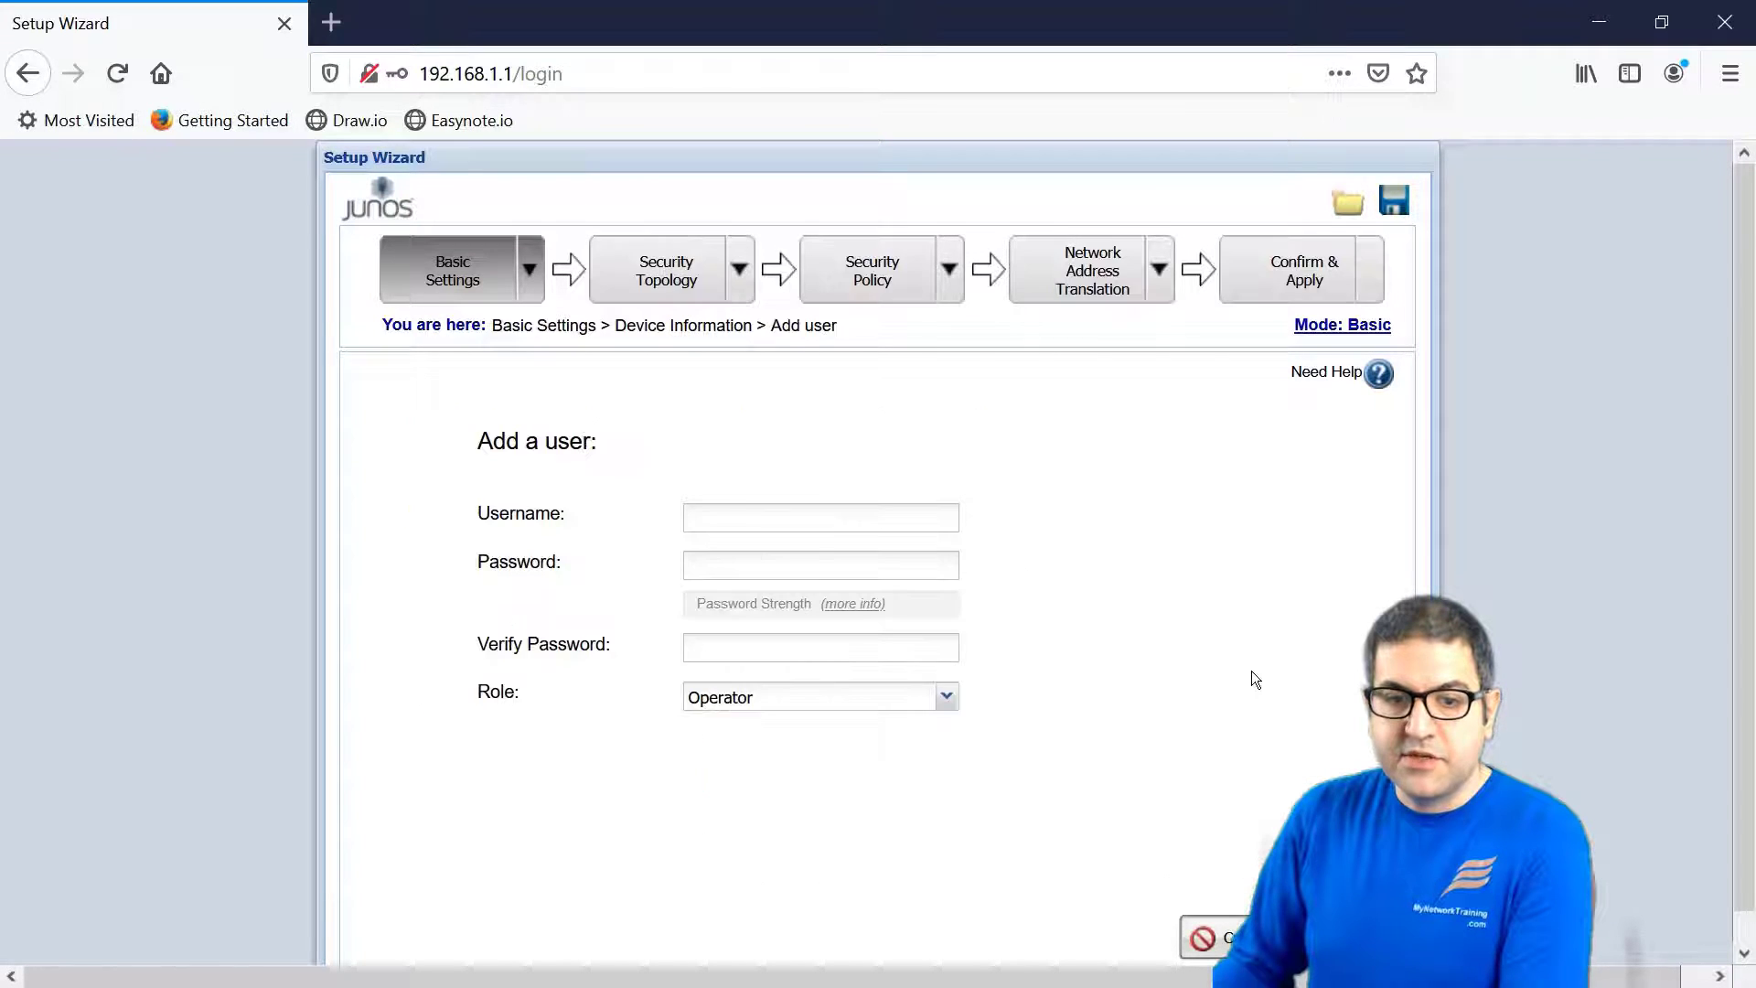
pyautogui.click(756, 515)
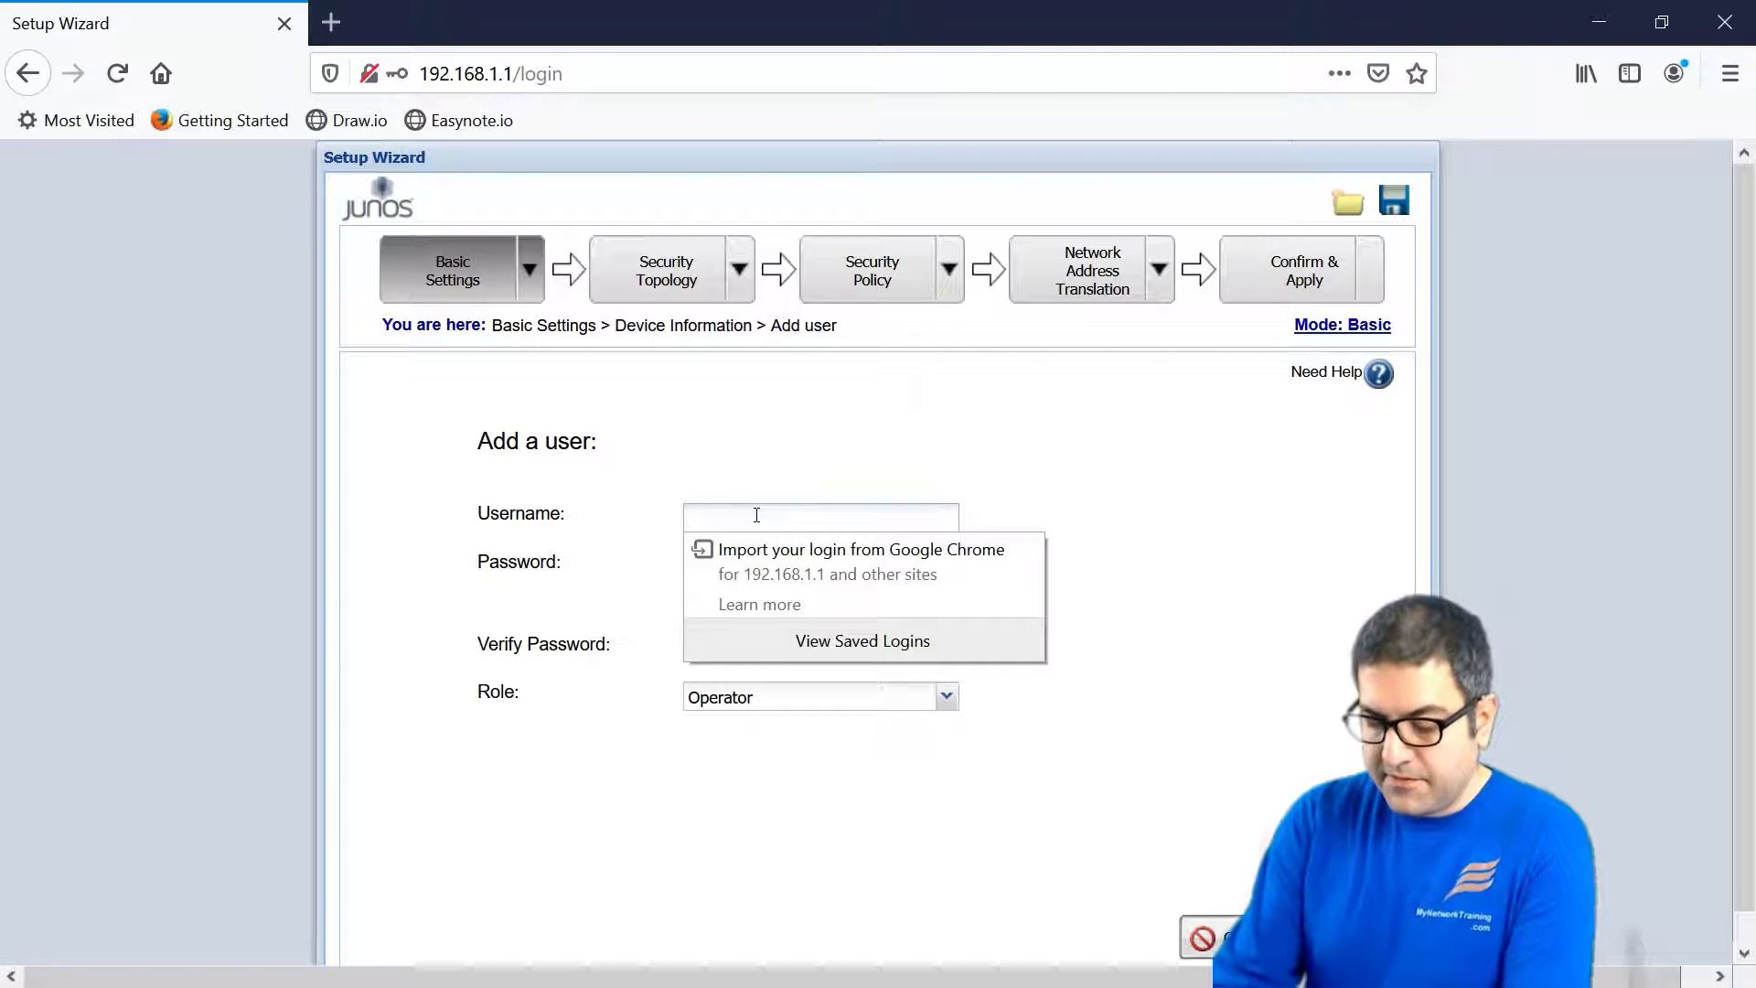
pyautogui.write('Maher')
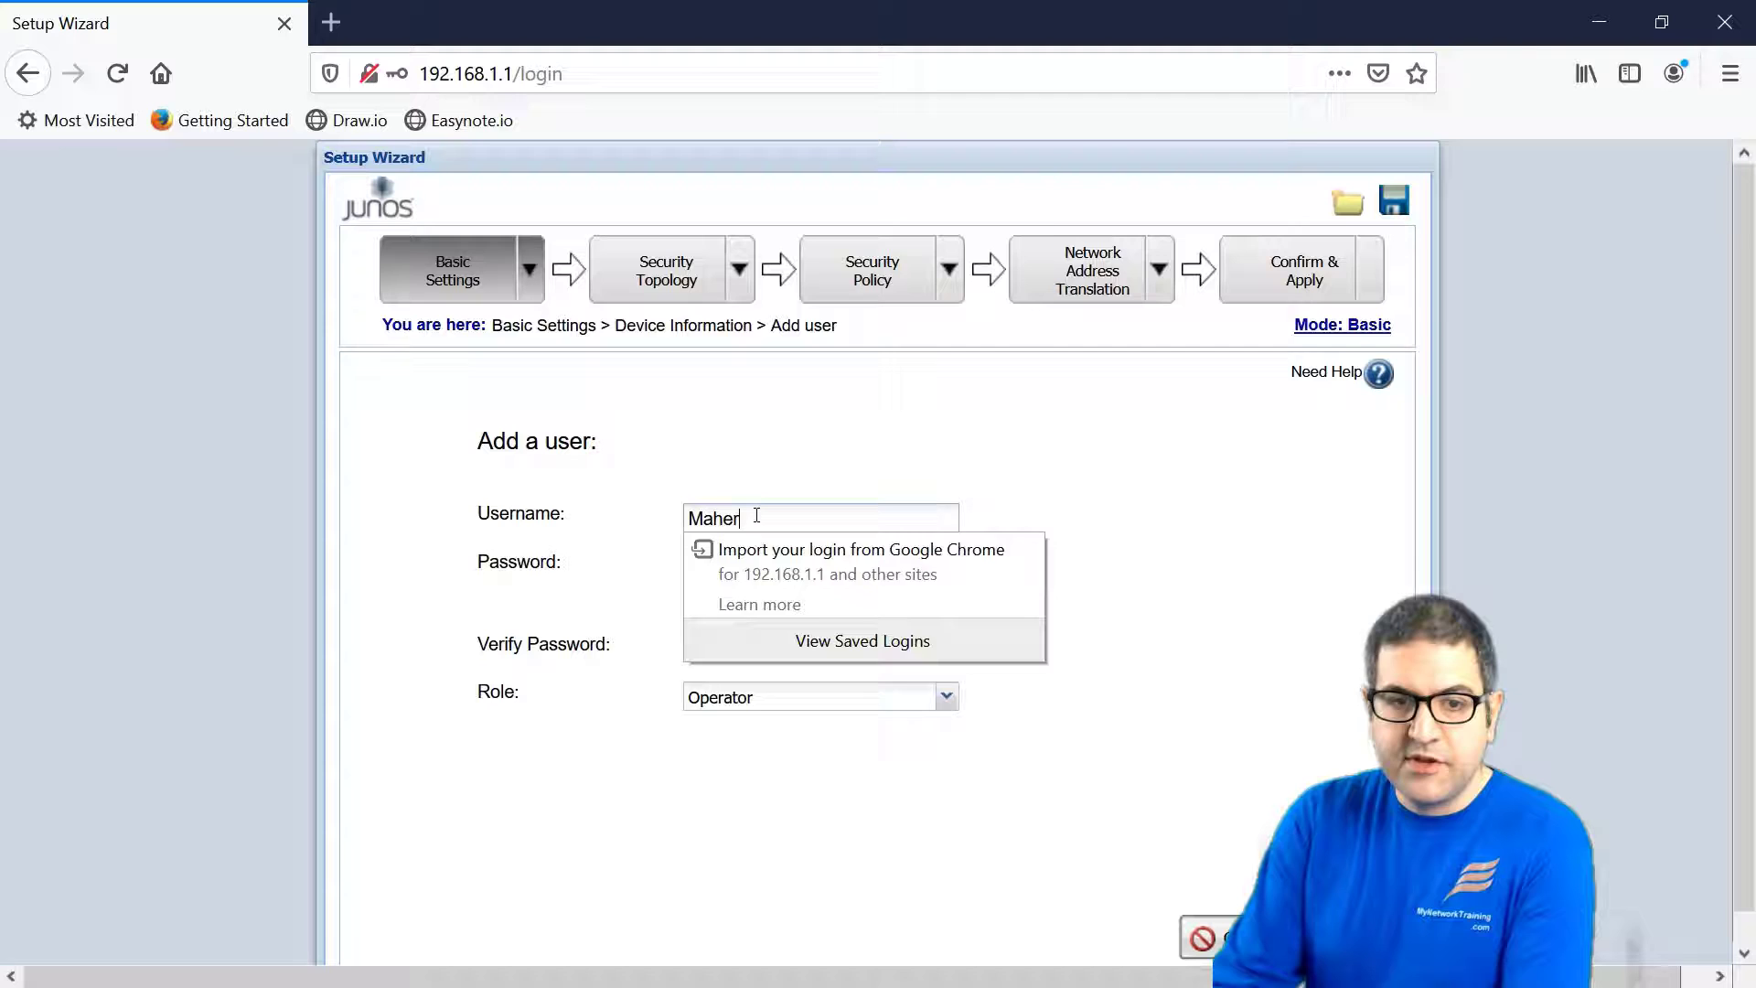
pyautogui.press('Tab')
pyautogui.write('juniper123')
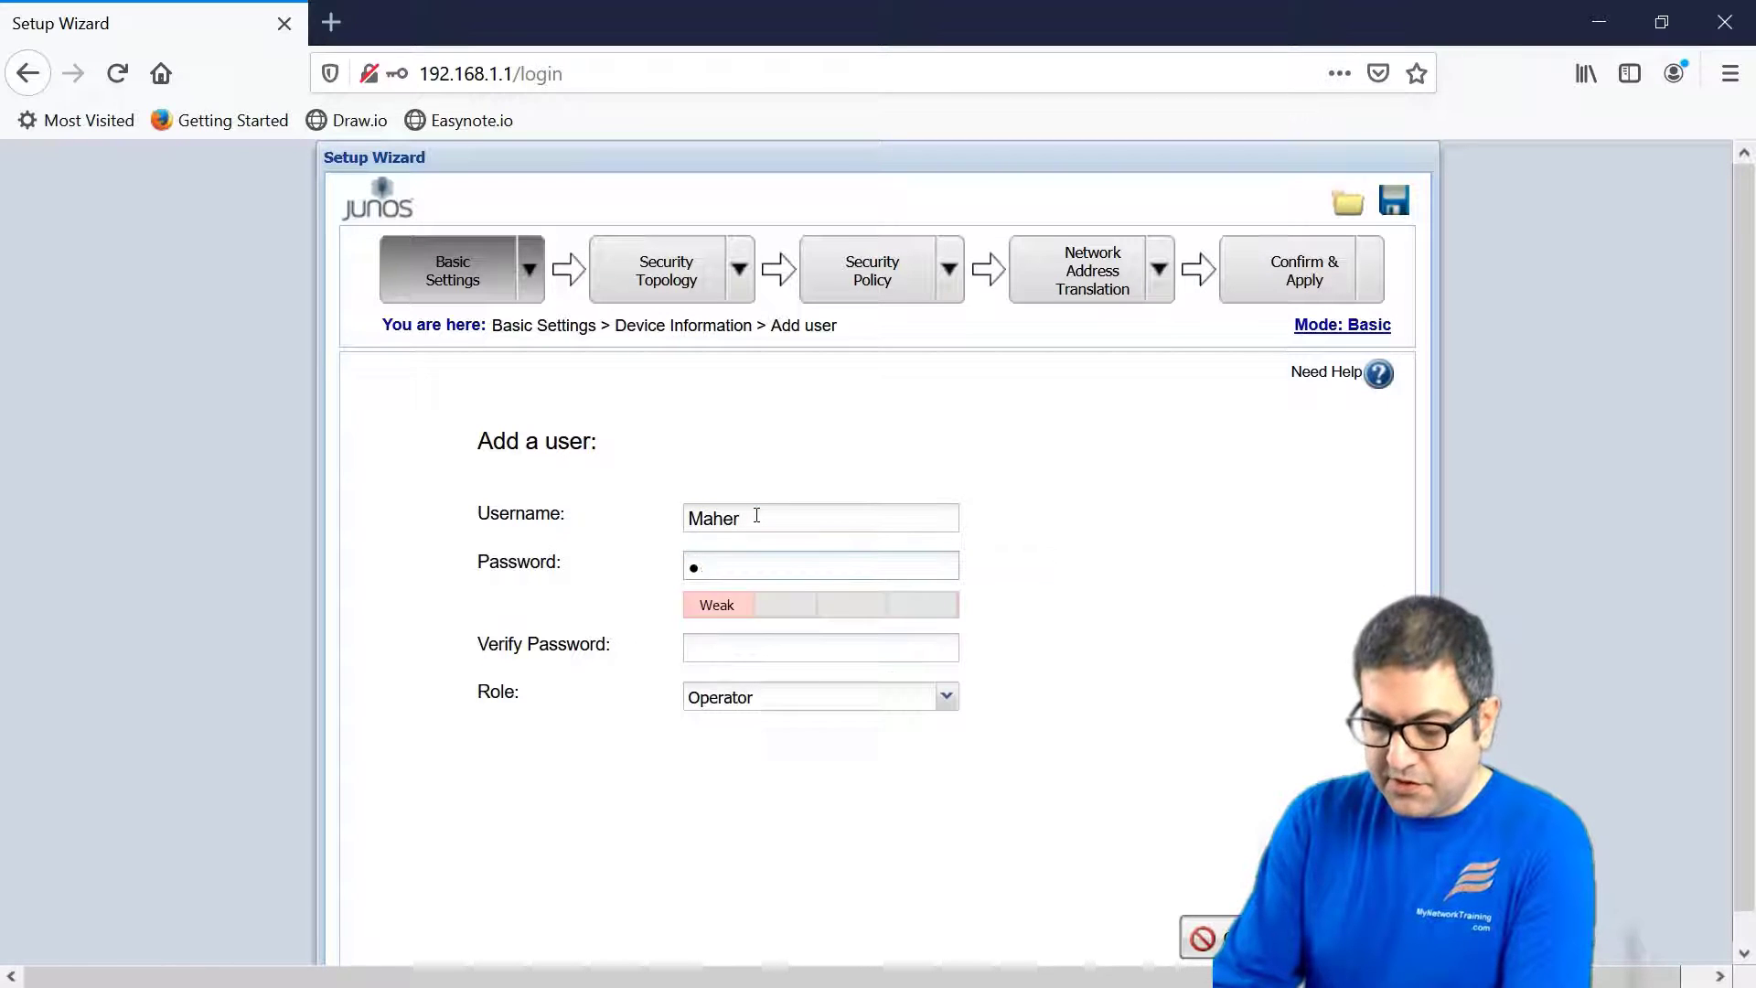
pyautogui.press('Tab')
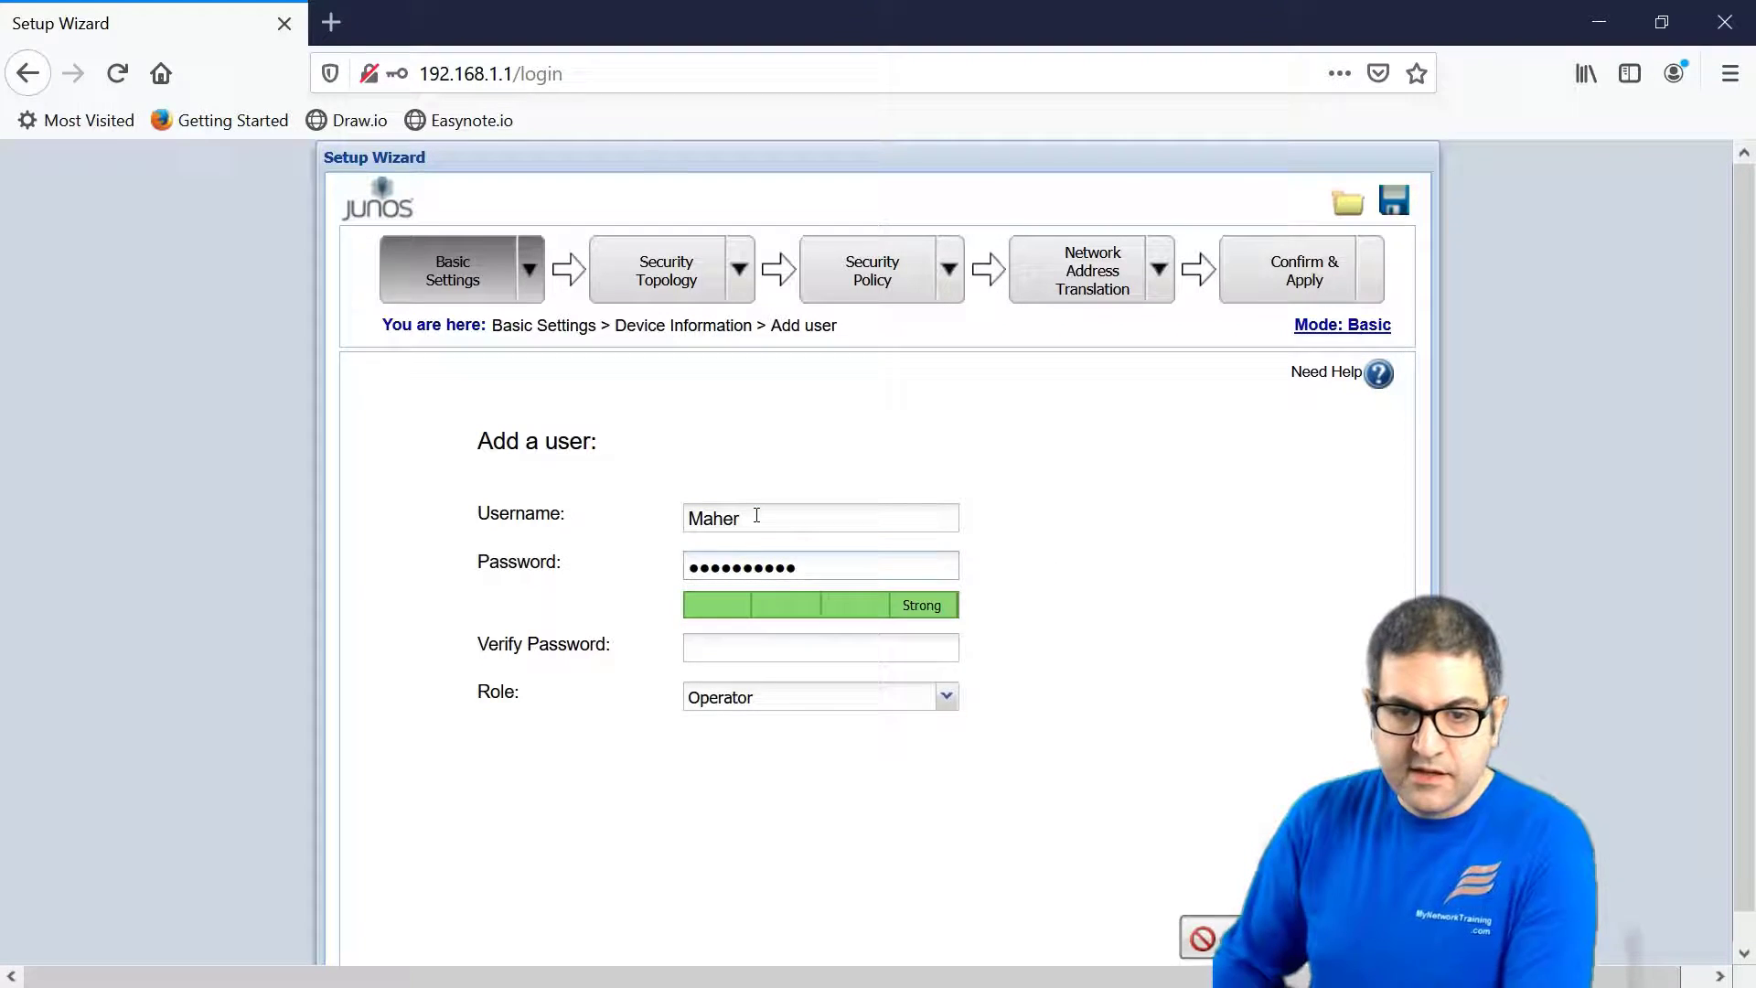
pyautogui.write('ju')
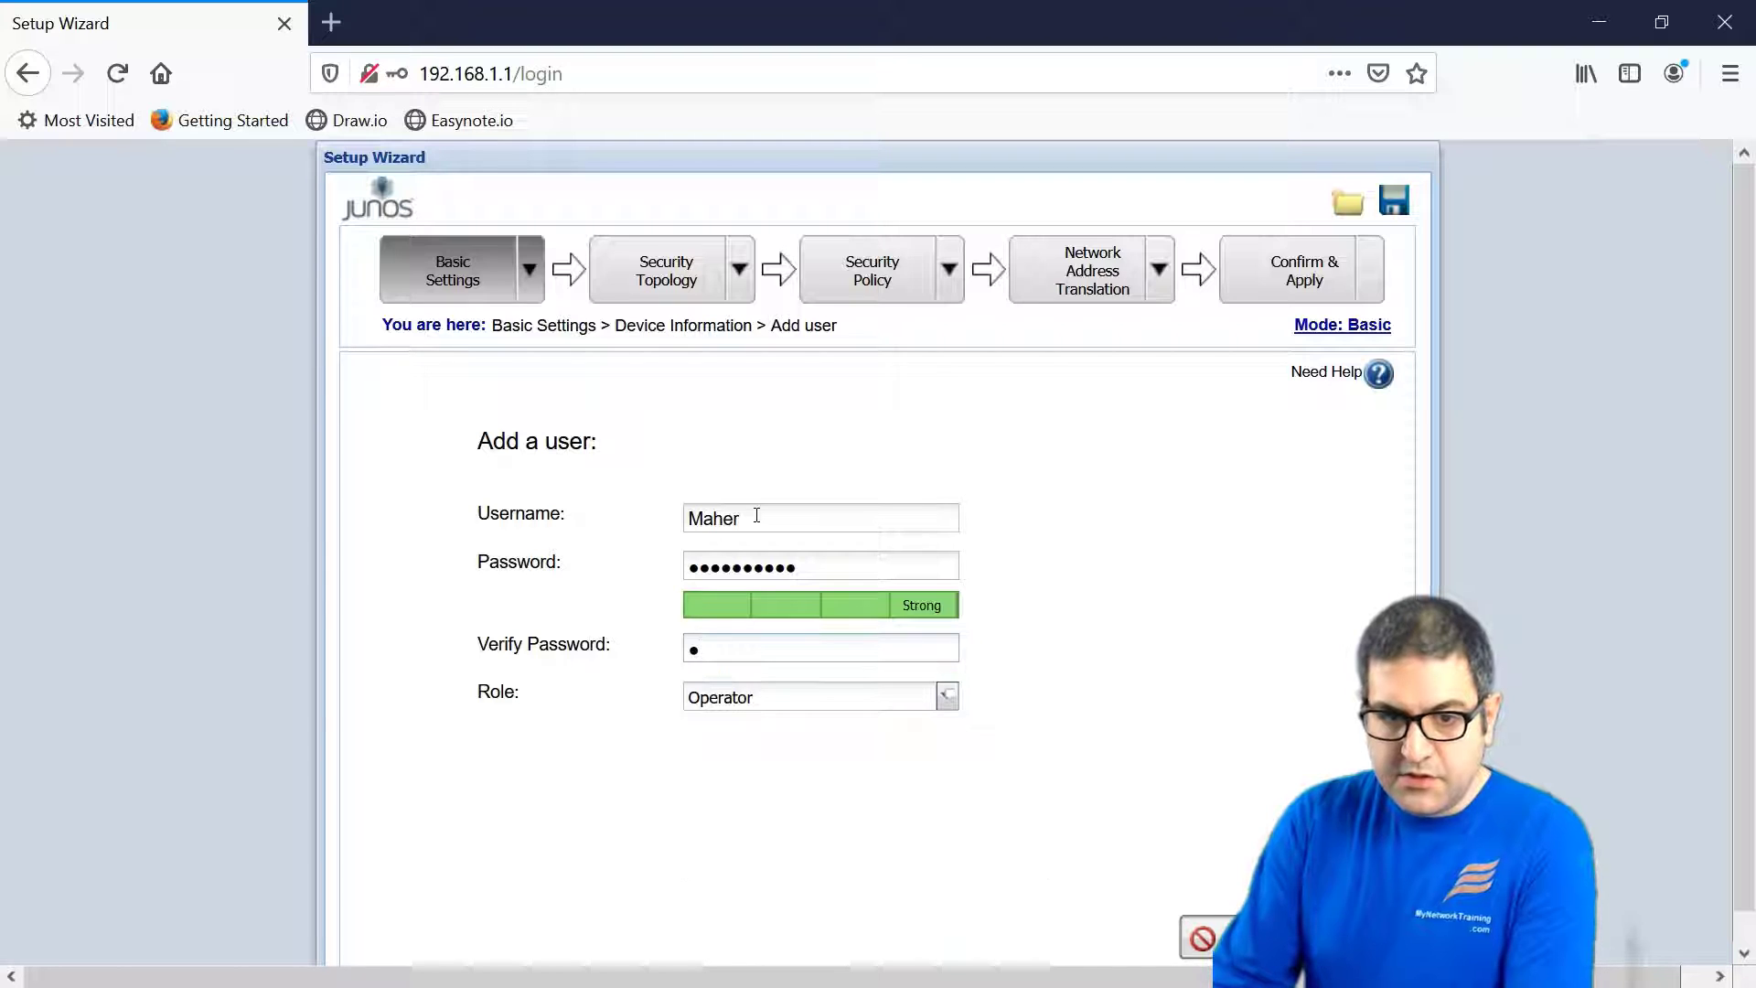
pyautogui.write('niper123')
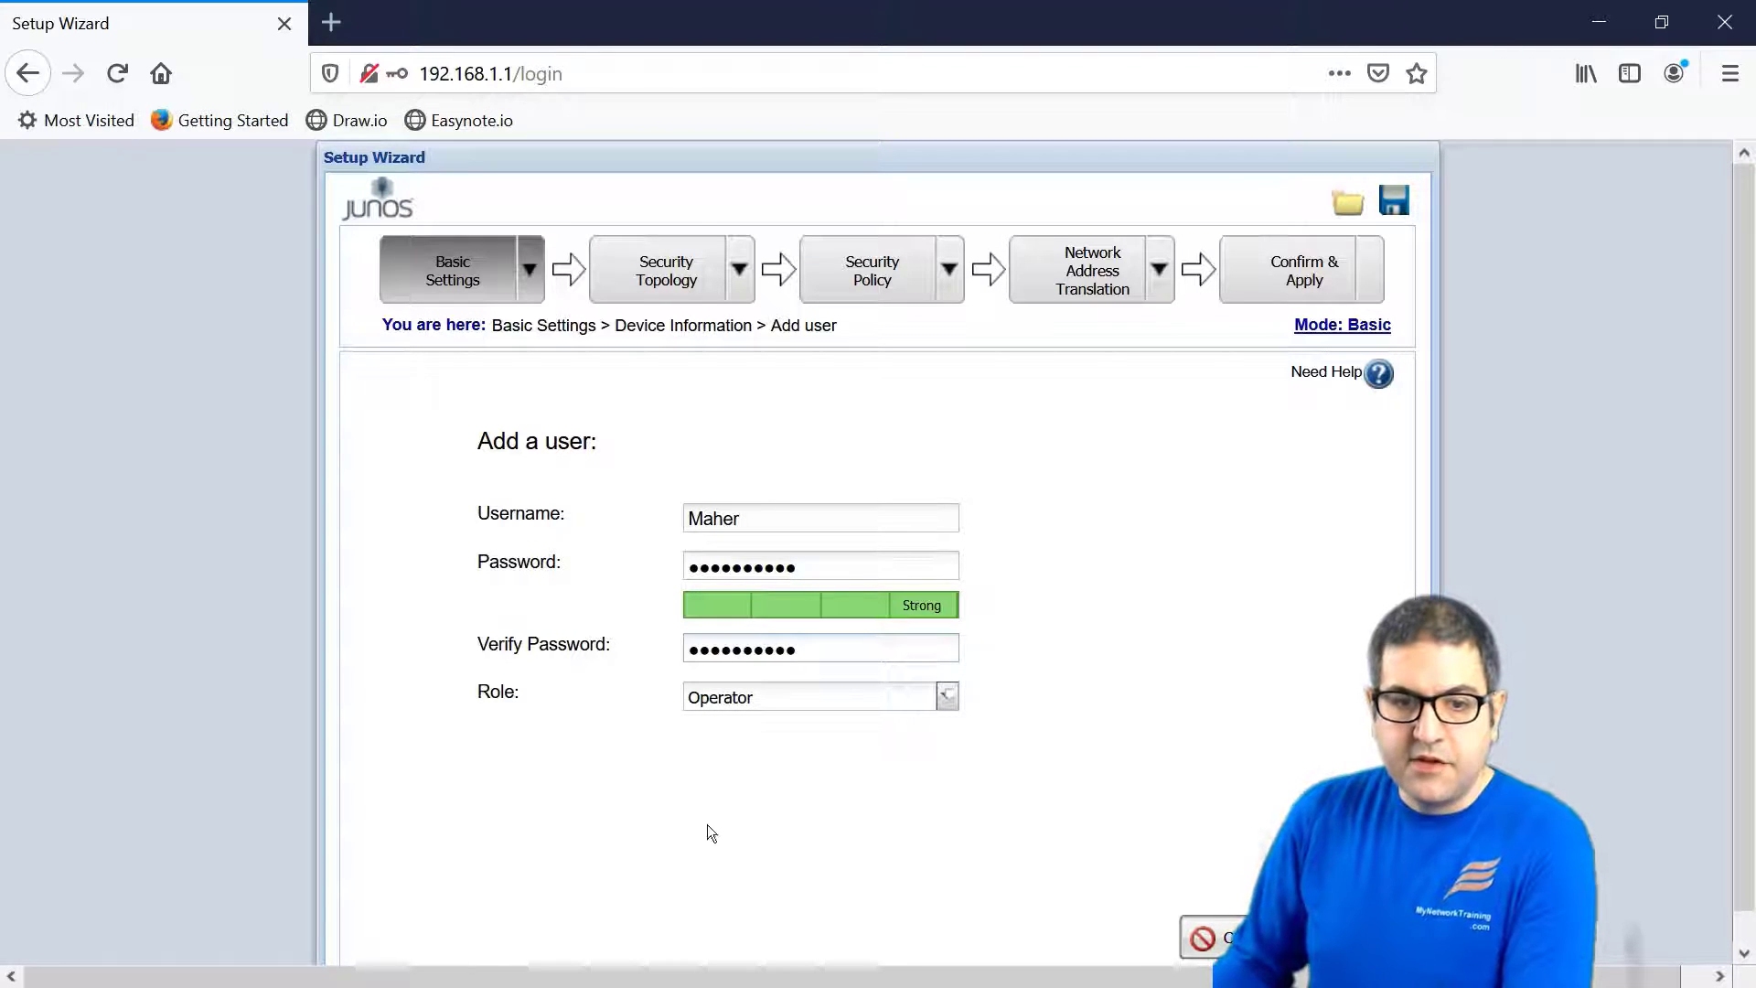
pyautogui.click(785, 700)
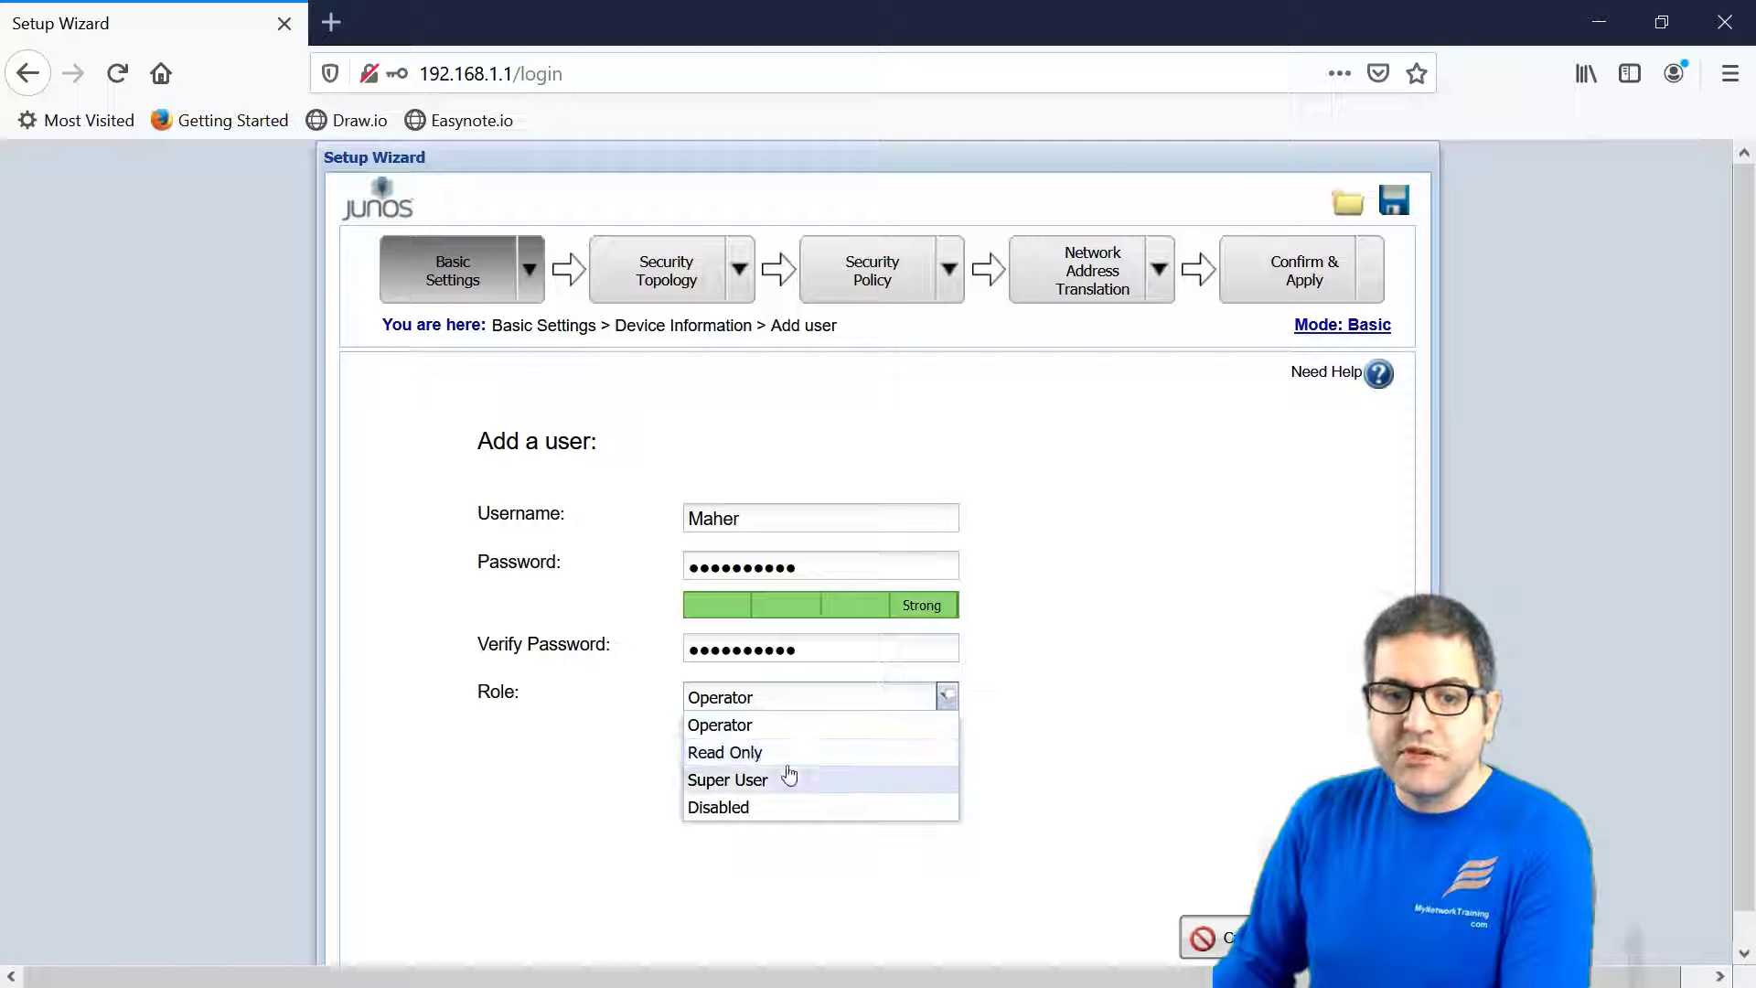
pyautogui.click(746, 779)
pyautogui.click(1298, 937)
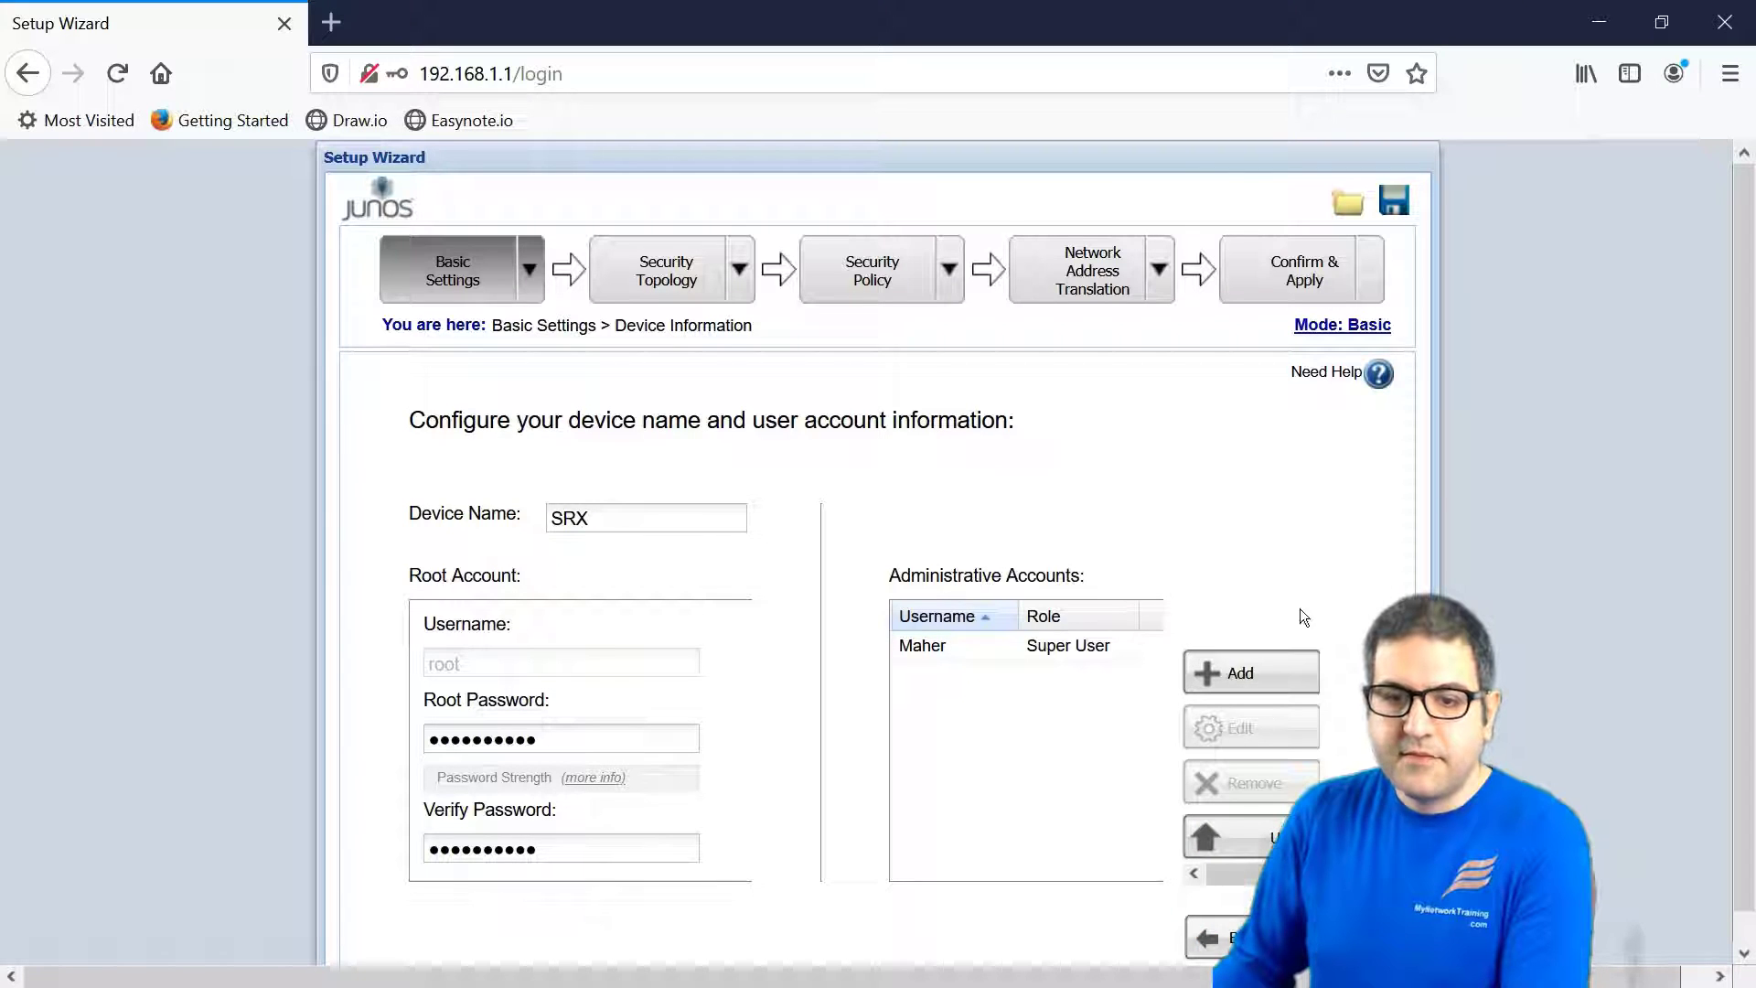
# - Set the time server to ntp.pool.org and the time zone to CET GMT+1:00
pyautogui.click(1299, 938)
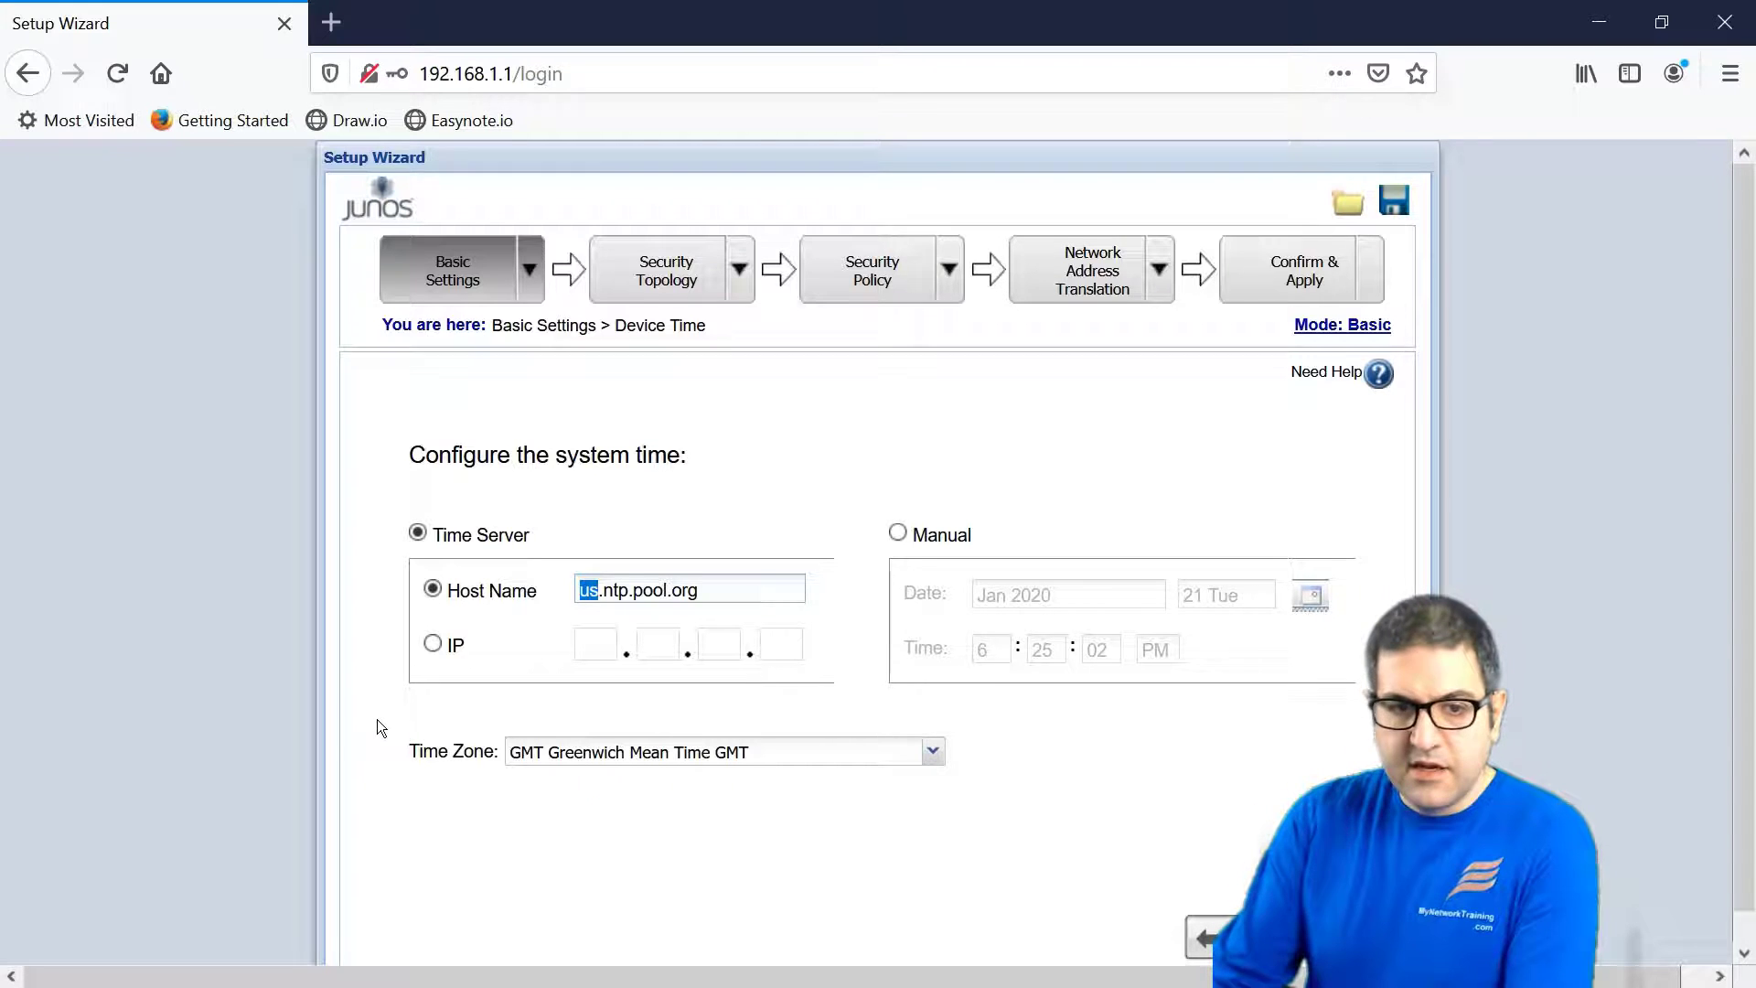
pyautogui.press('BackSpace')
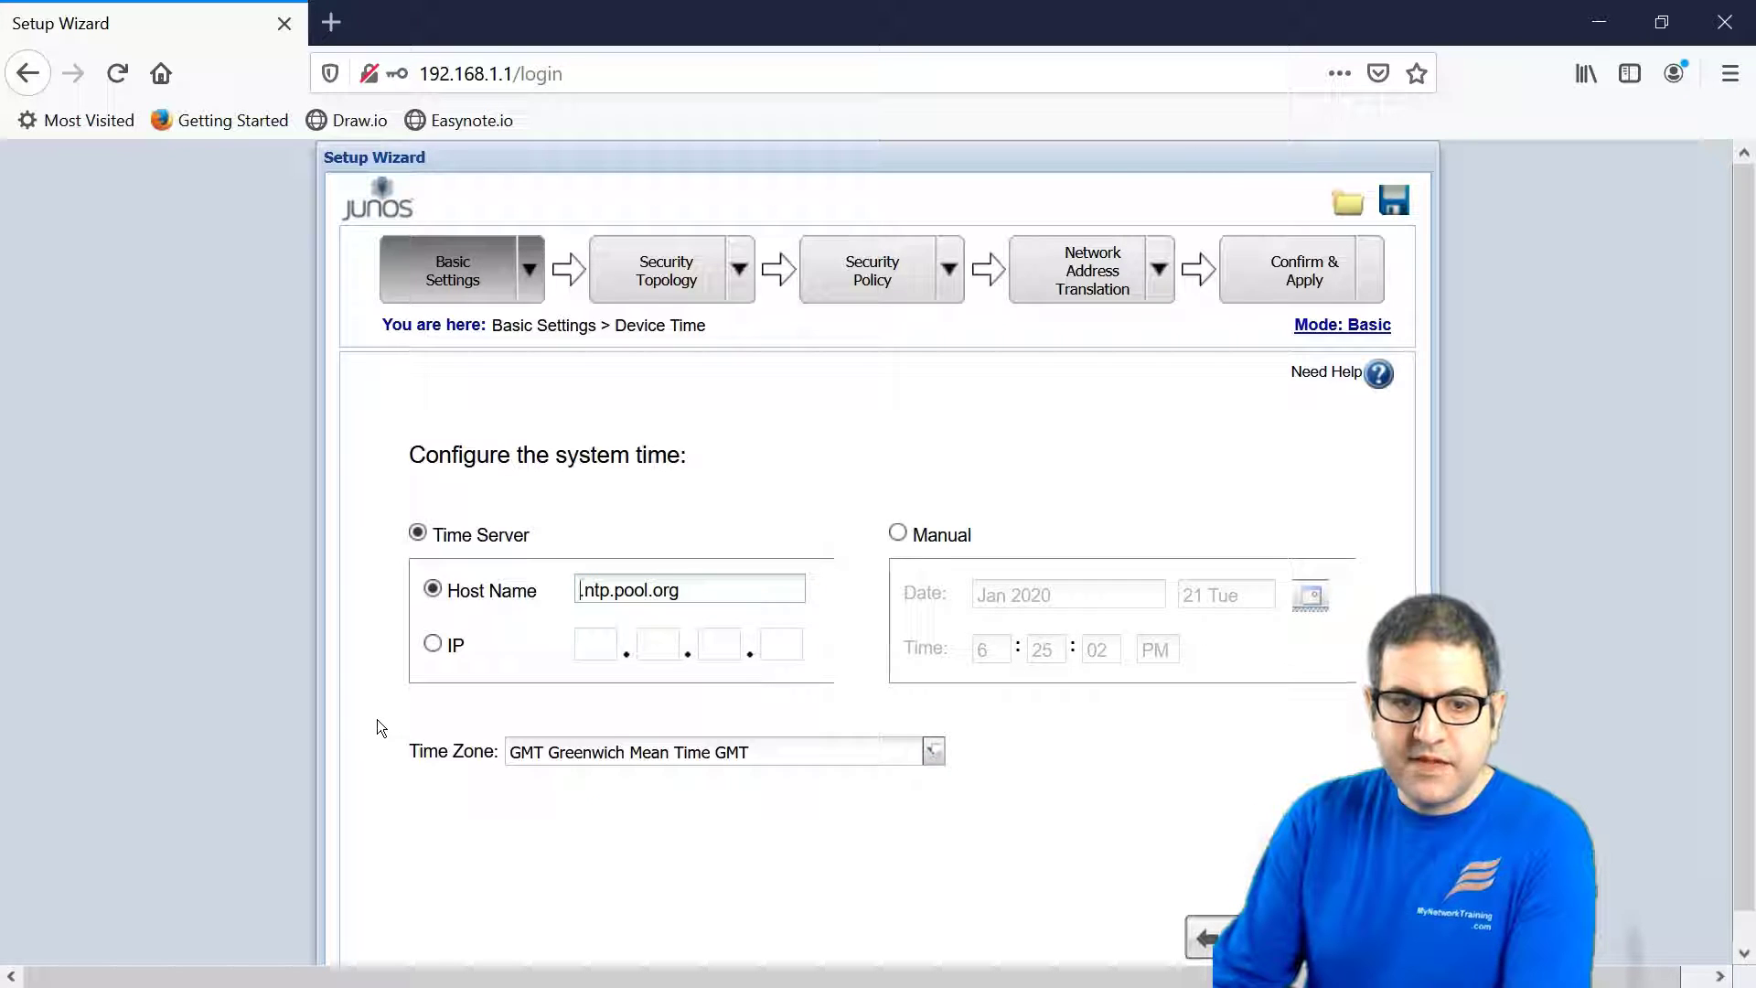
pyautogui.press('Delete')
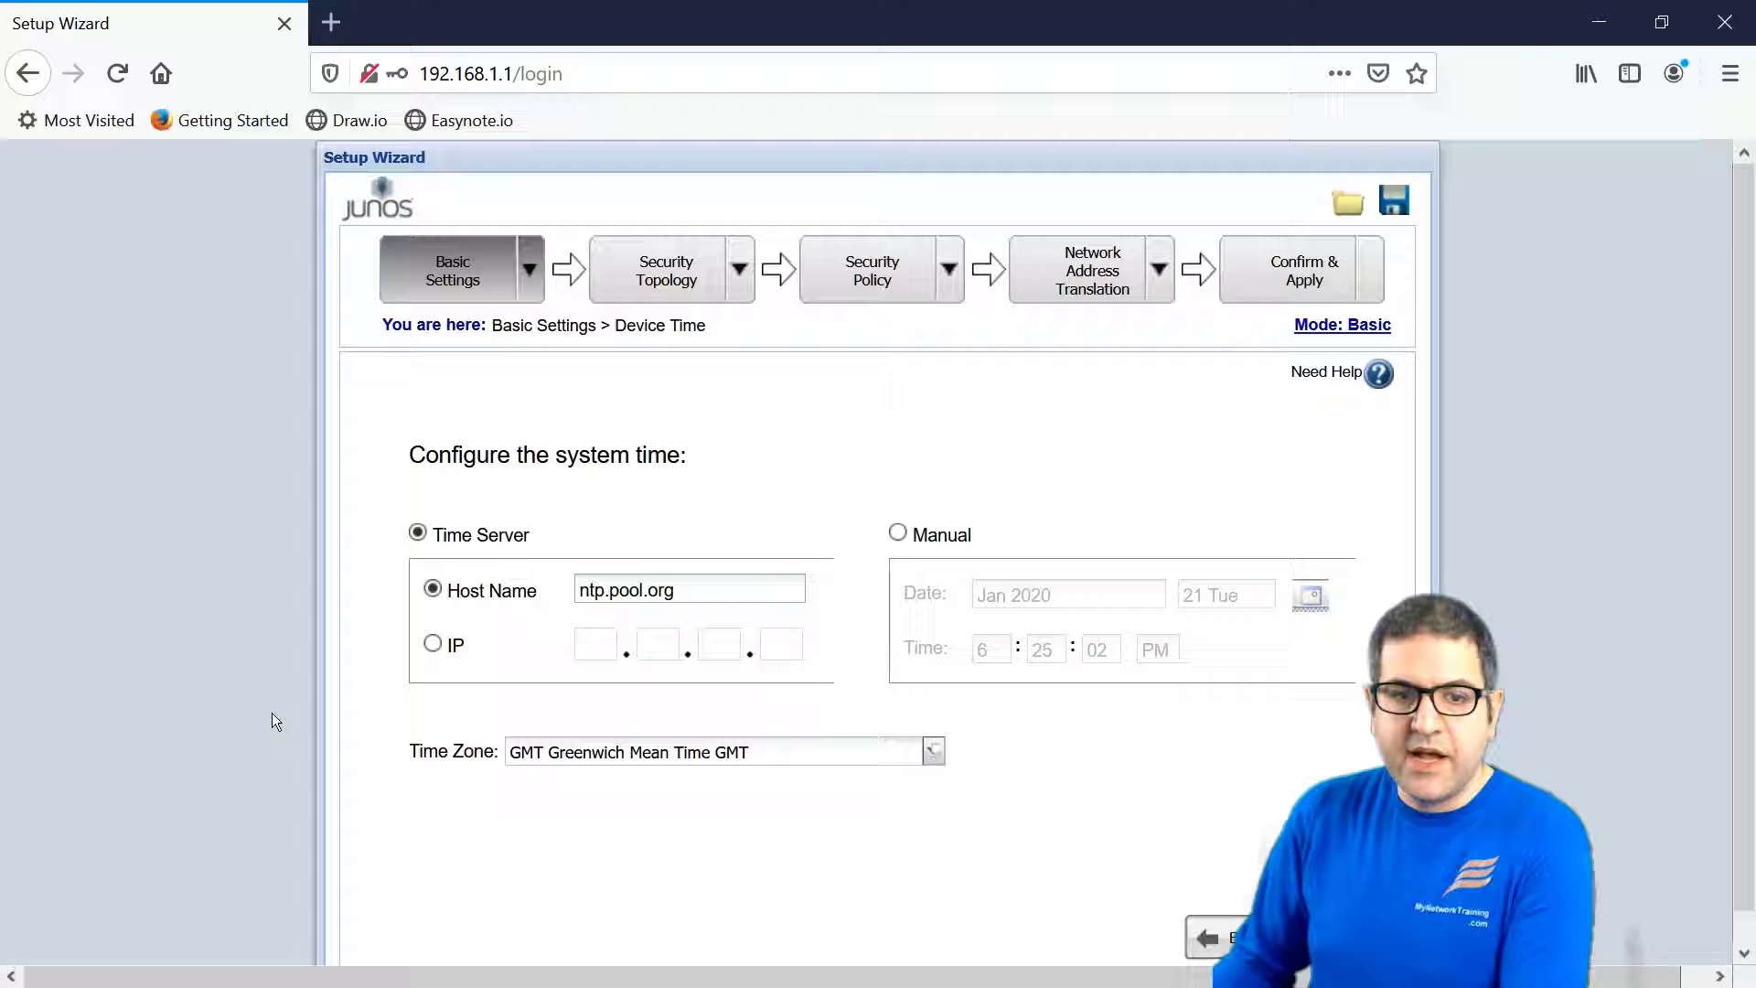
pyautogui.click(739, 268)
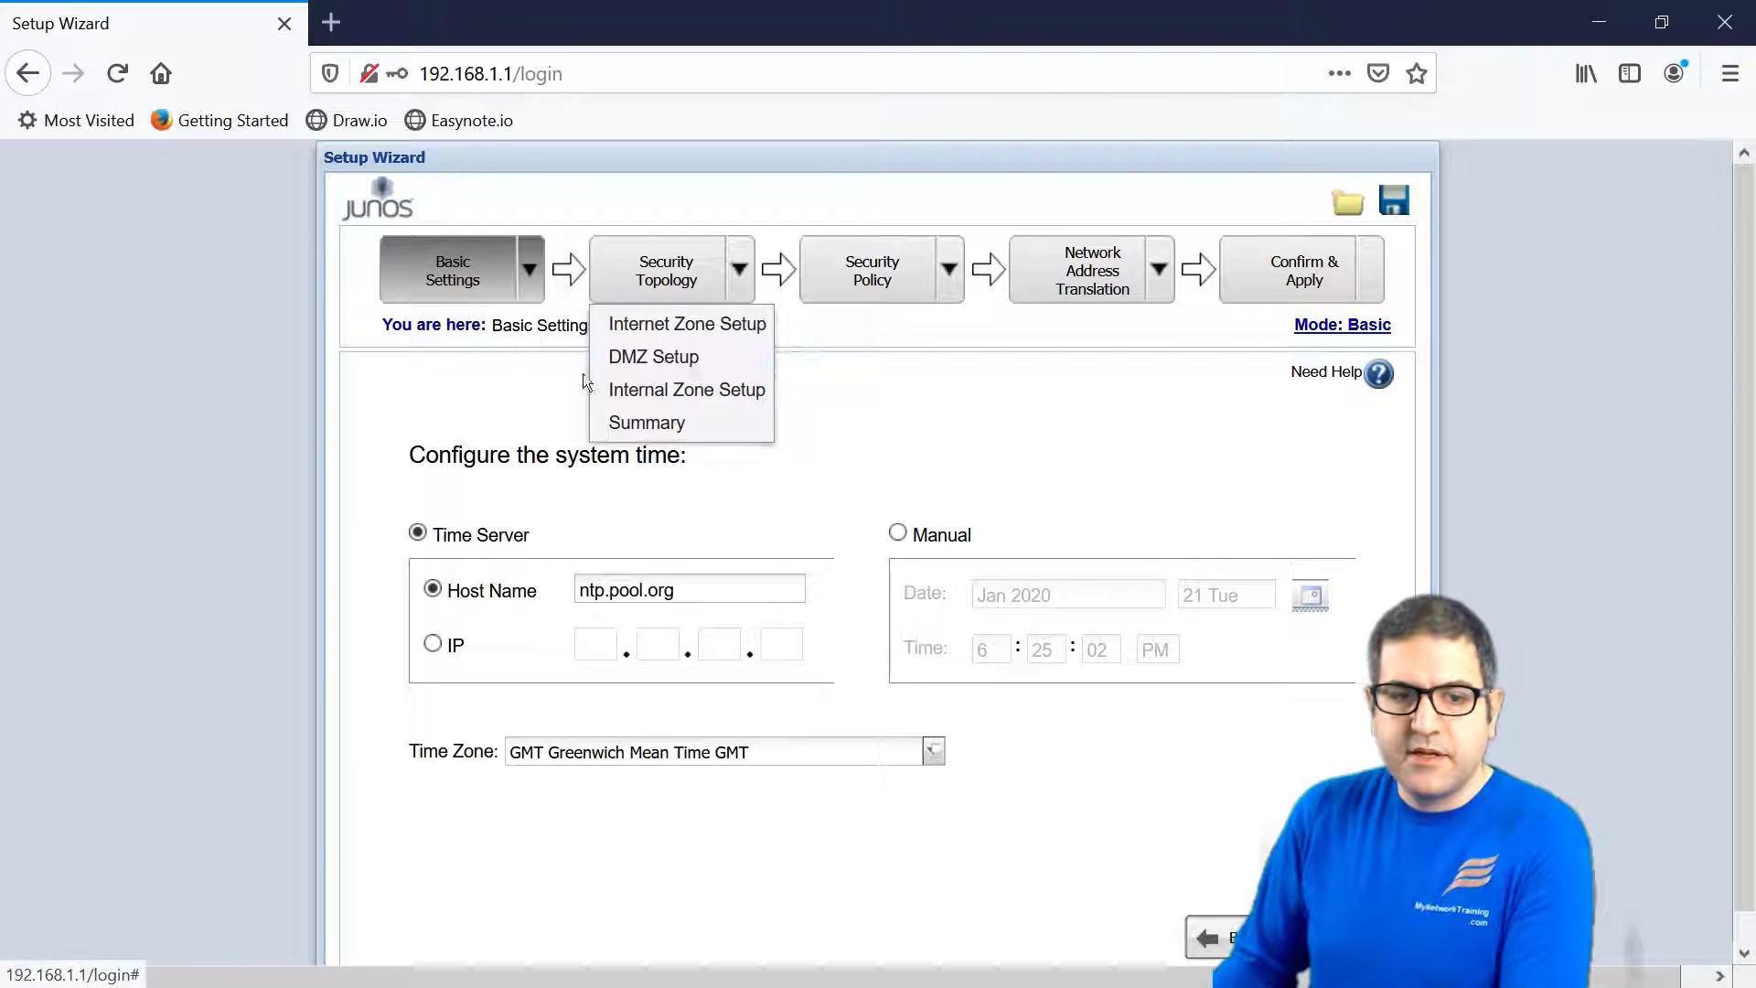
pyautogui.click(680, 754)
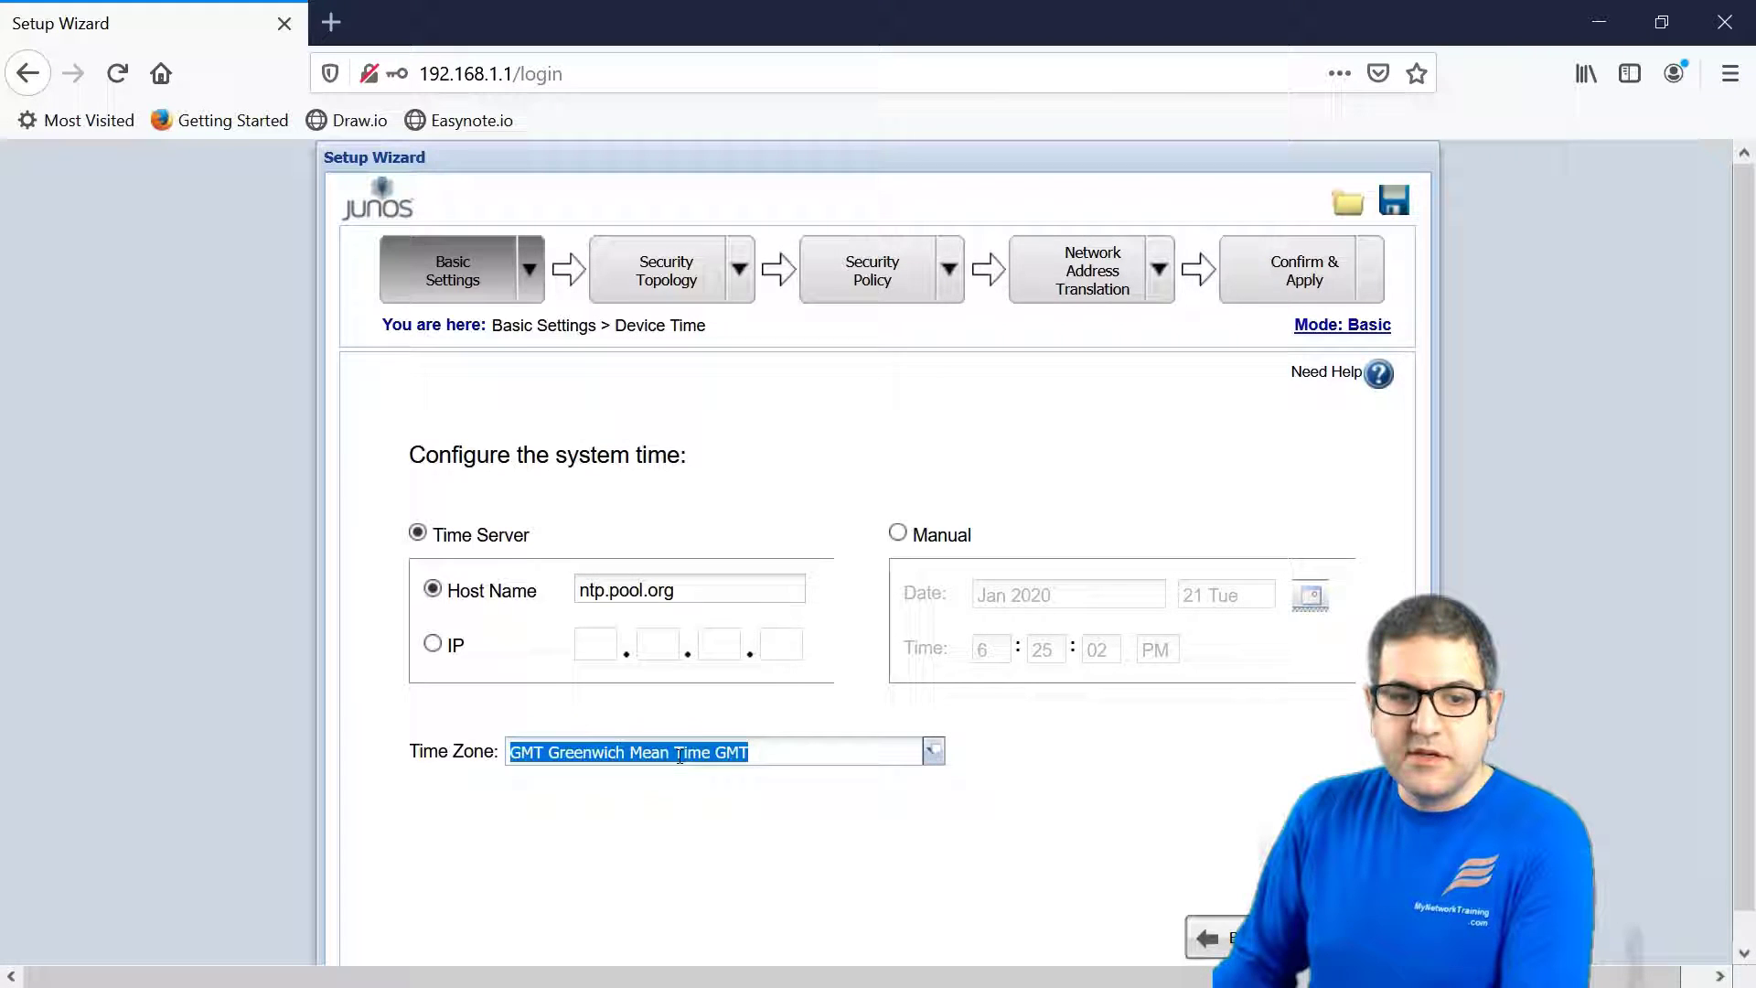
pyautogui.click(933, 751)
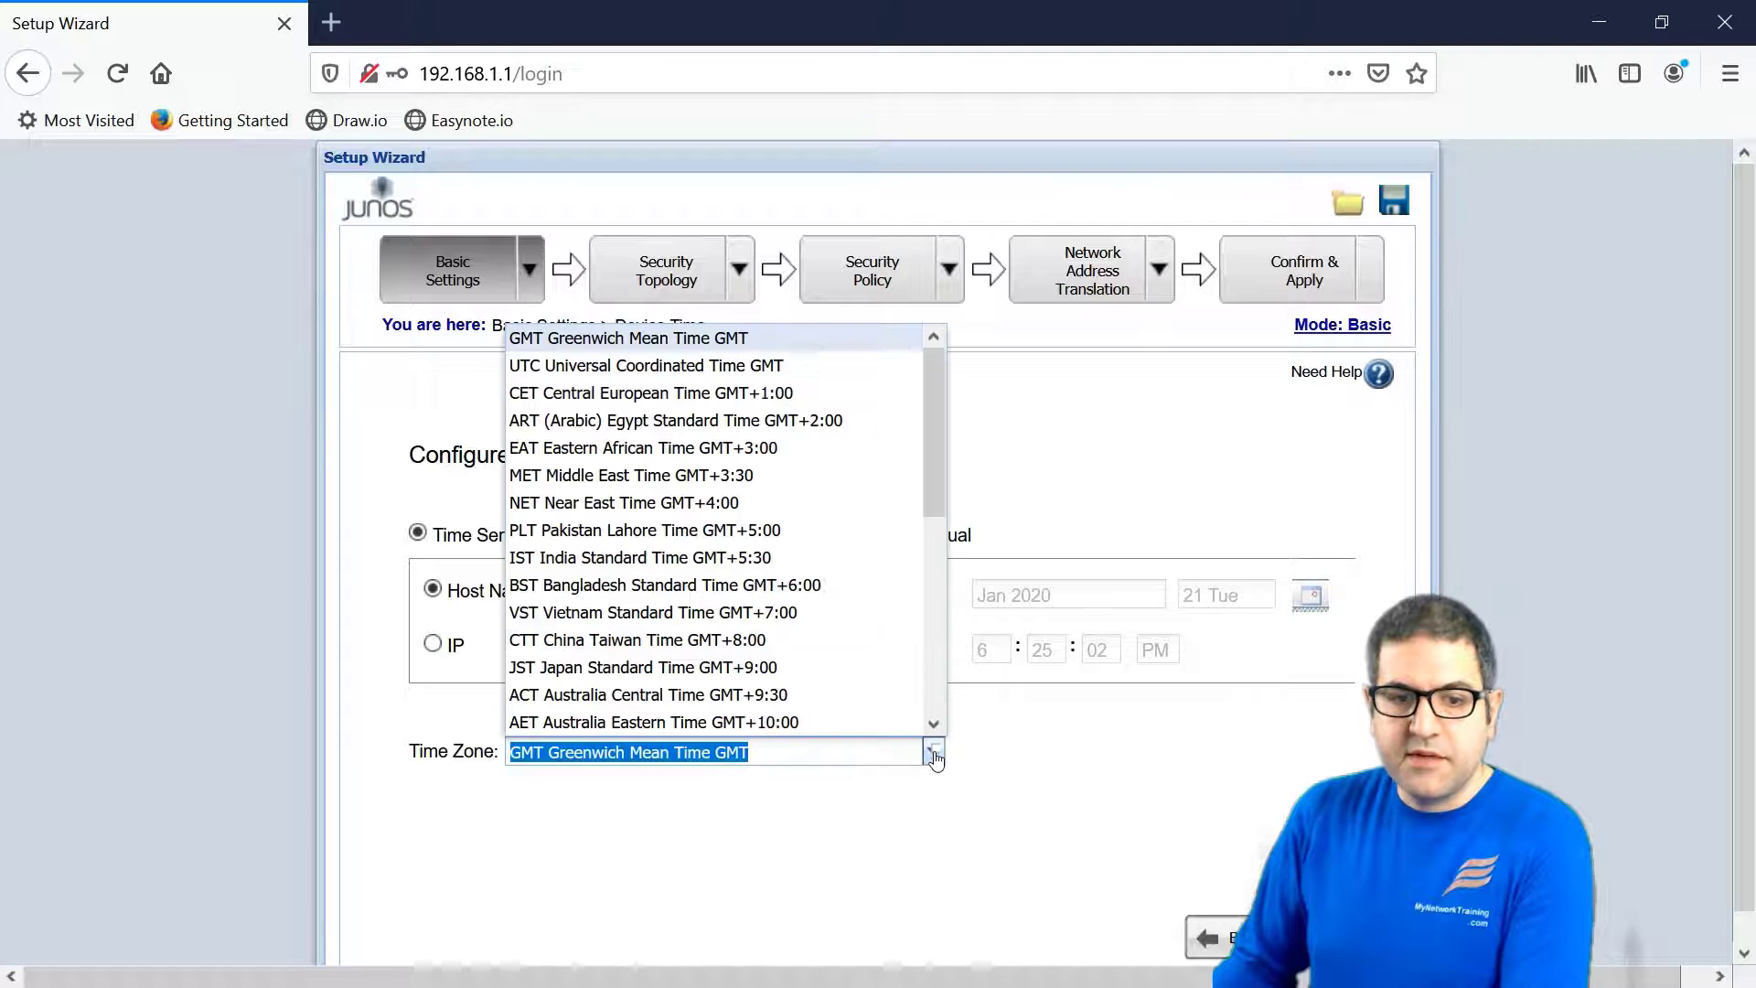
pyautogui.click(673, 405)
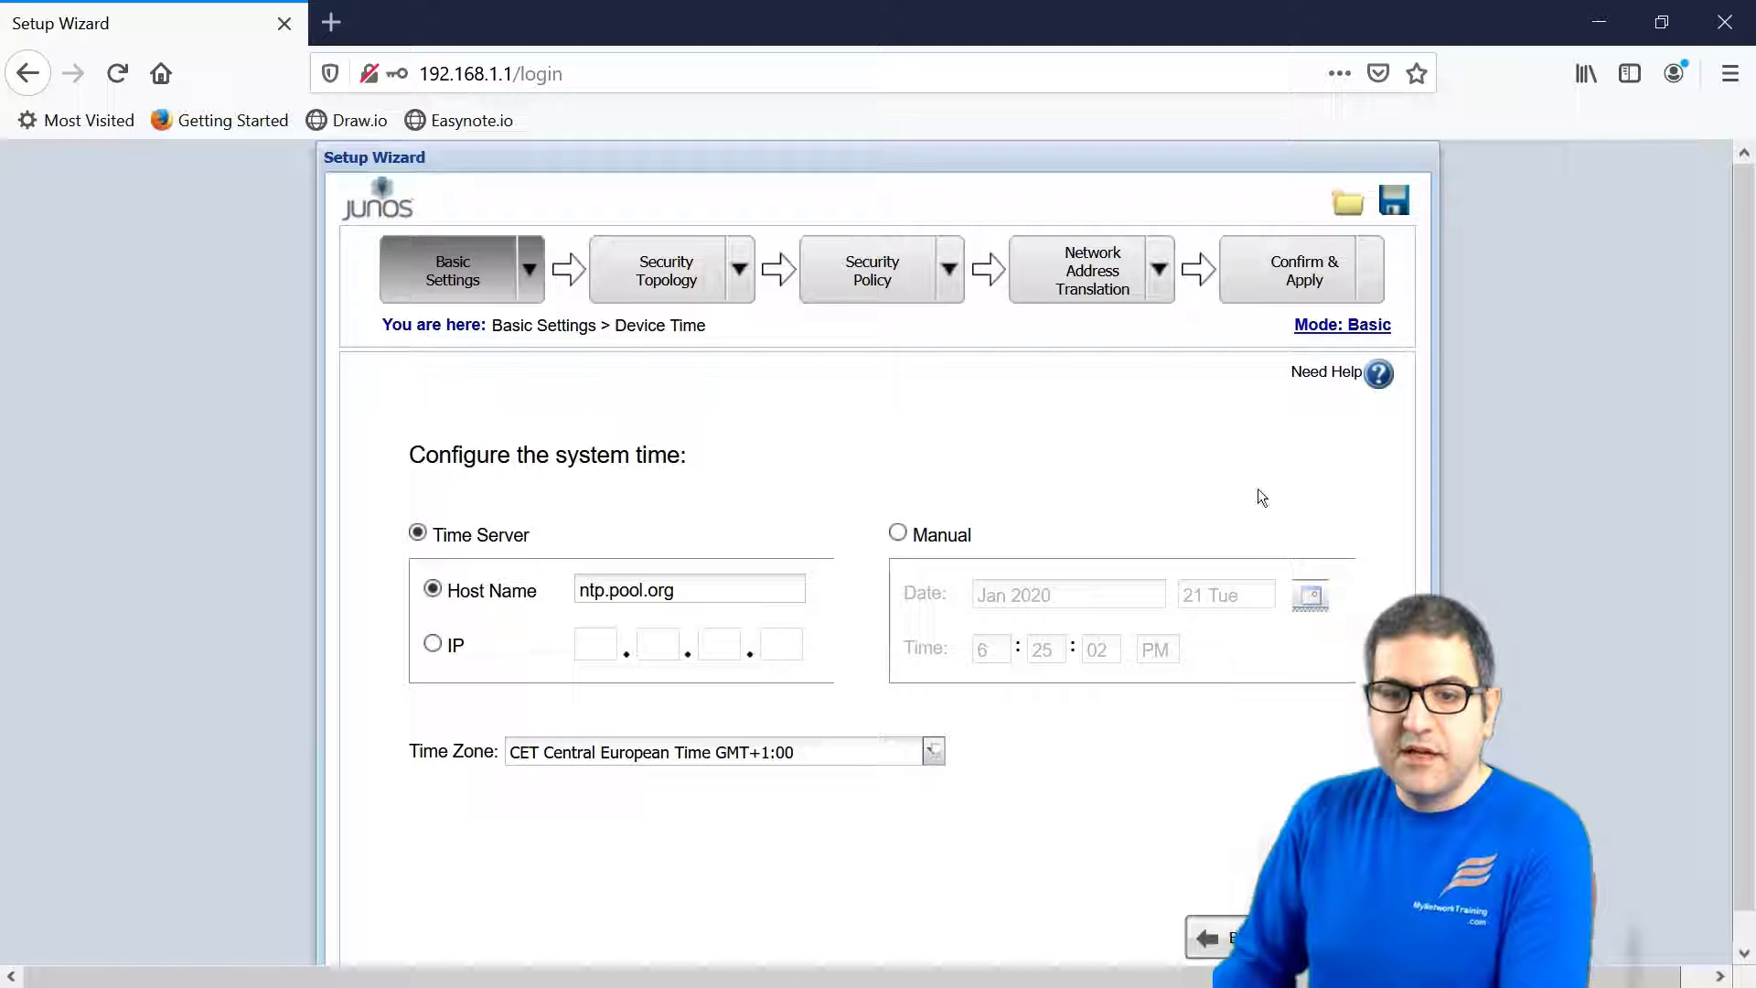
pyautogui.click(1316, 937)
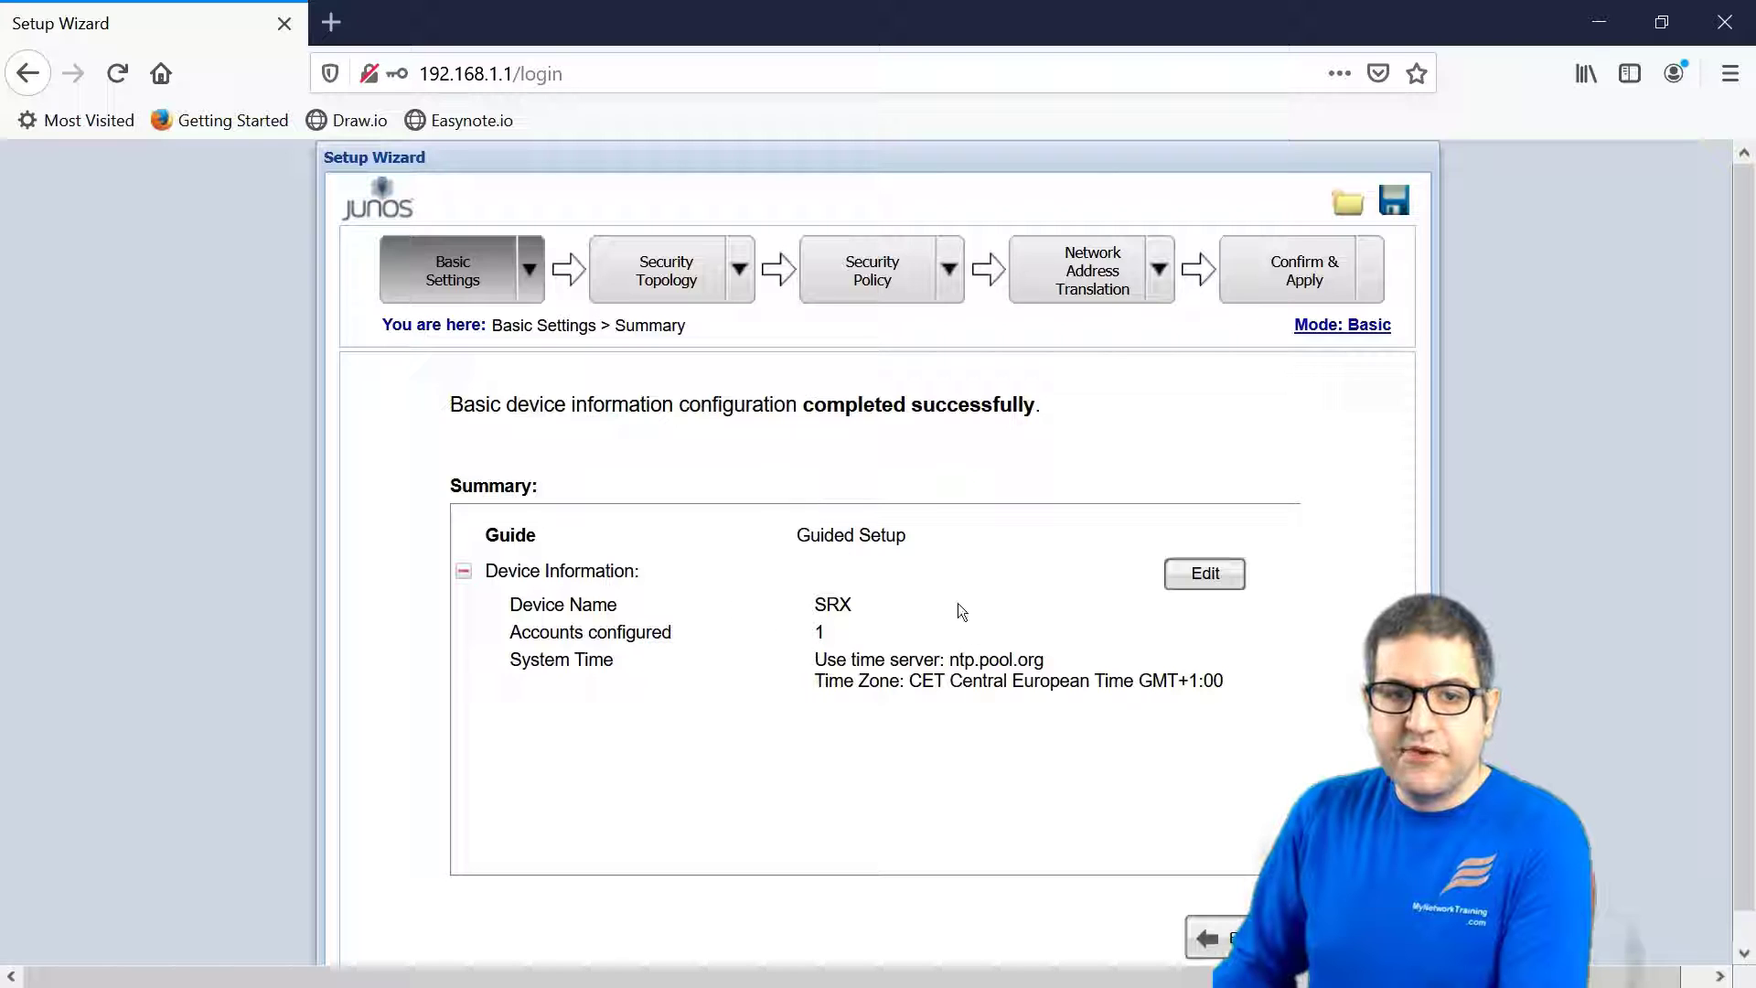
# - Advance from the Basic Settings summary to the Security Topology section
pyautogui.click(1317, 937)
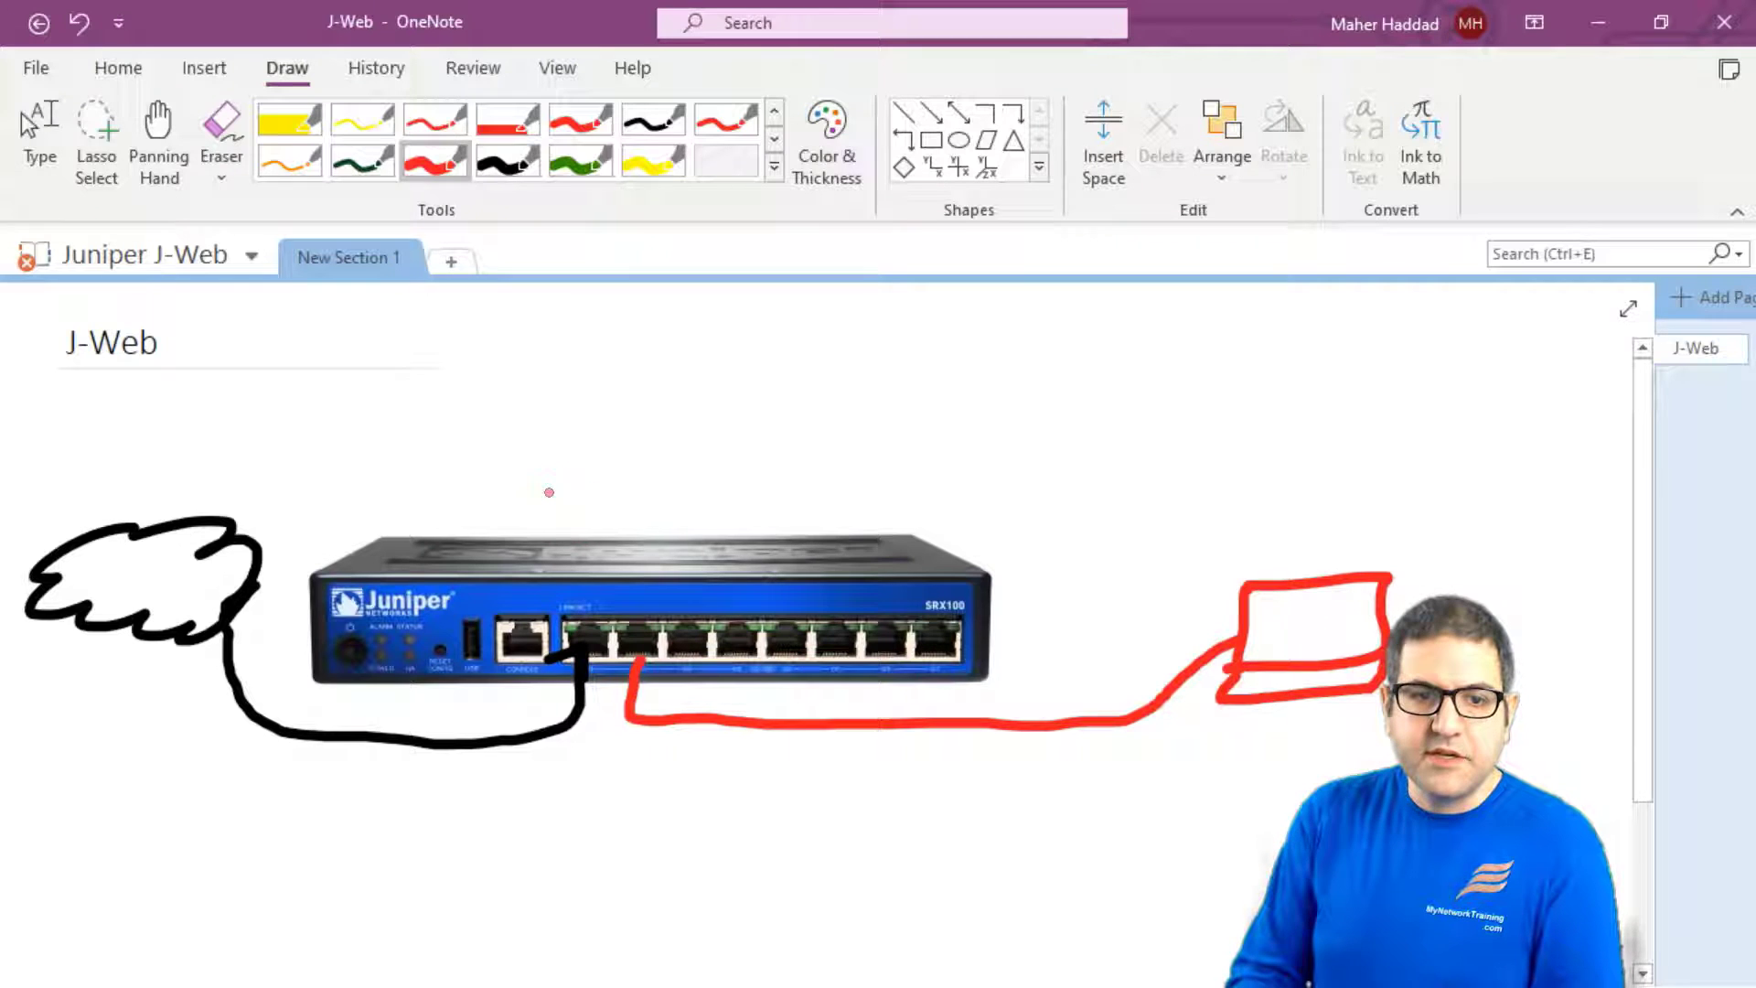
# - Draw the black WAN cable loop from the SRX100 port out to the left
pyautogui.click(525, 164)
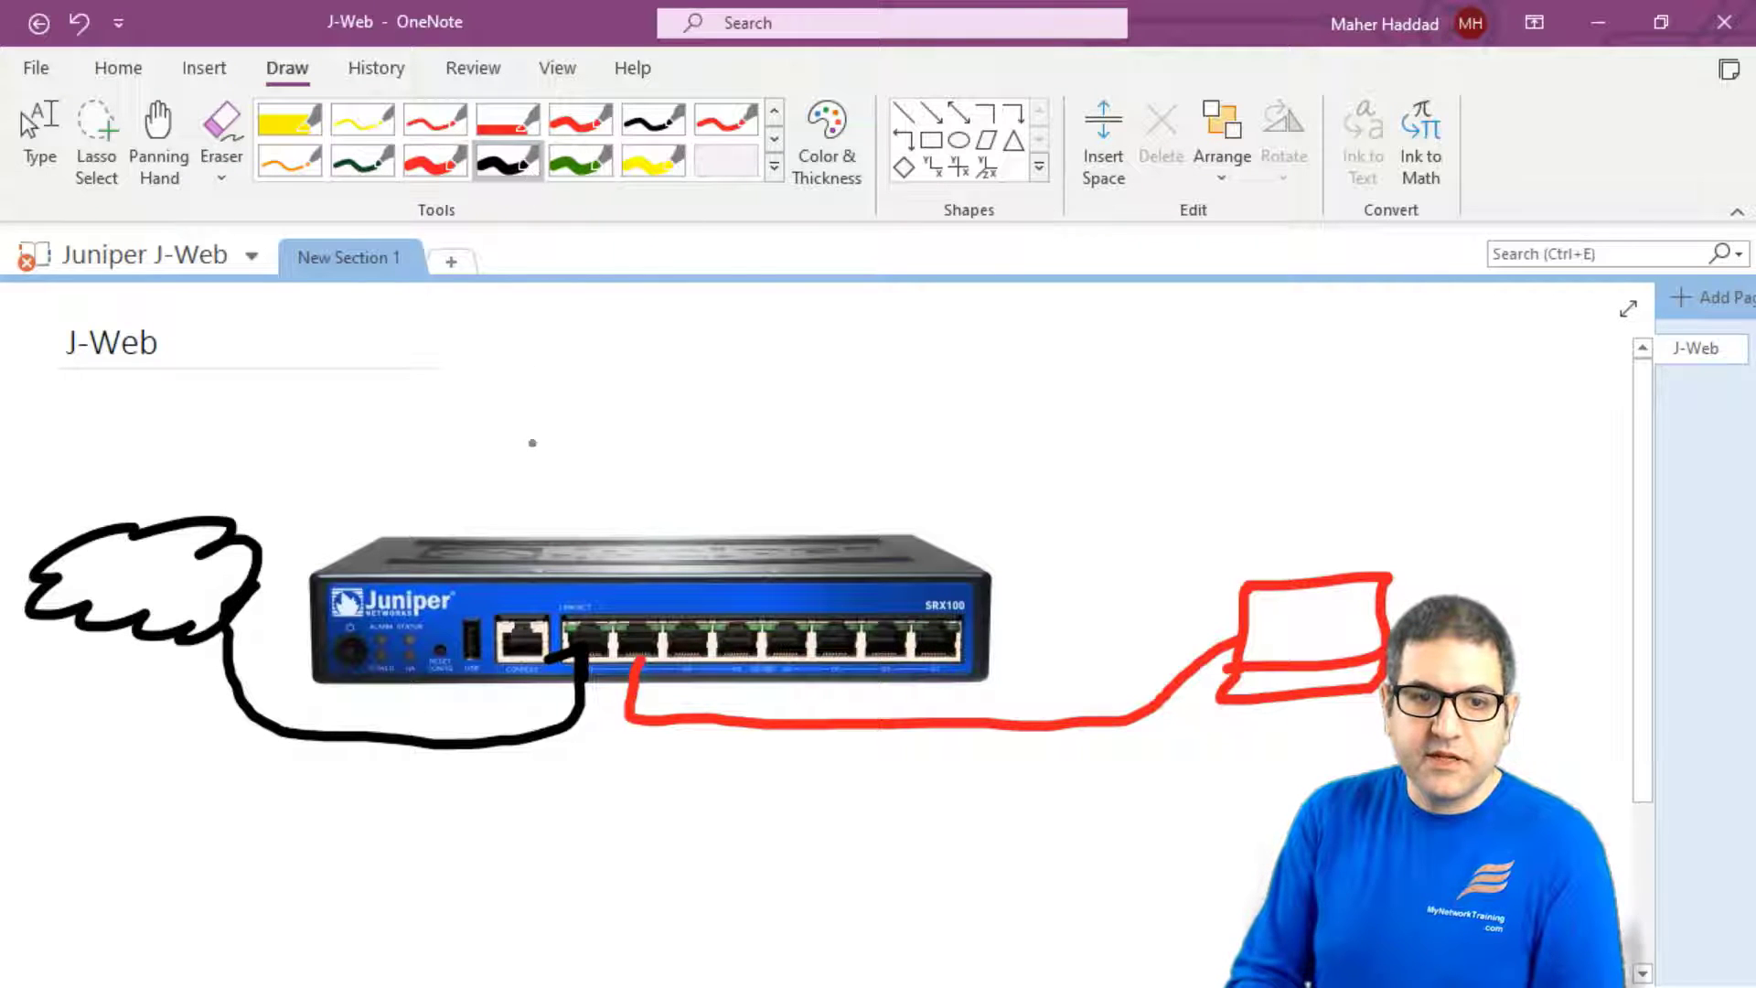
pyautogui.moveTo(602, 535); pyautogui.dragTo(615, 627)
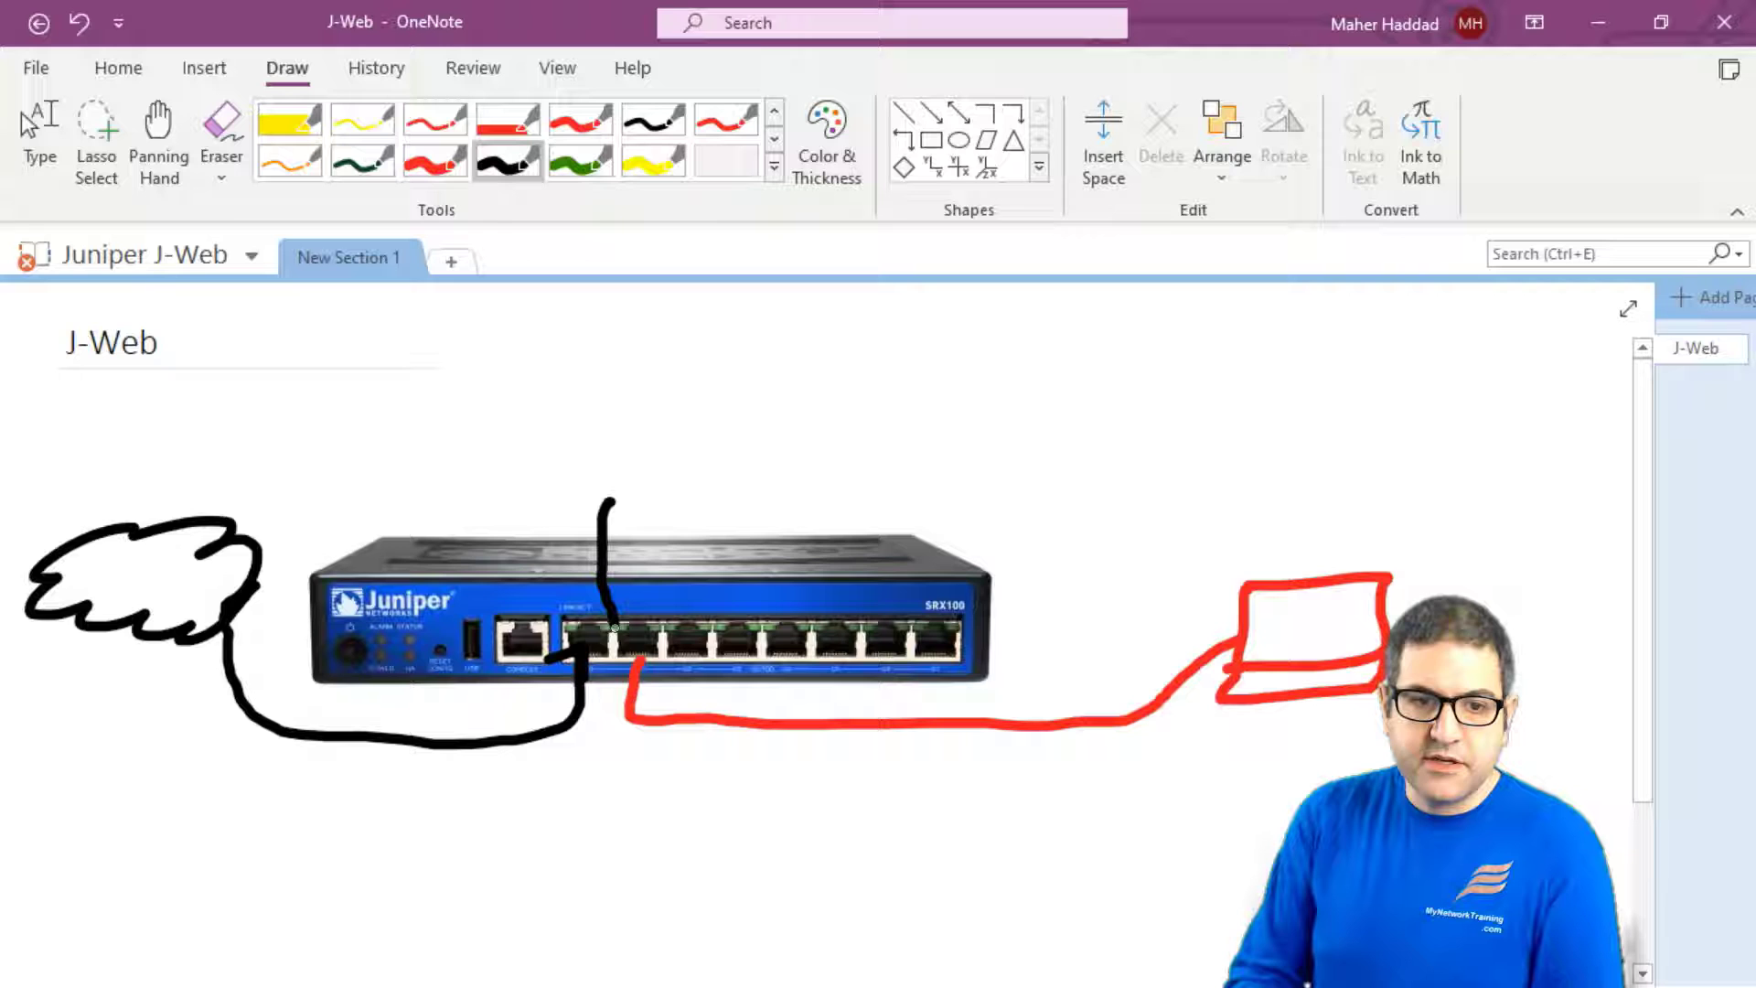
pyautogui.moveTo(599, 718)
pyautogui.mouseDown()
pyautogui.moveTo(420, 797)
pyautogui.moveTo(53, 782)
pyautogui.mouseUp()
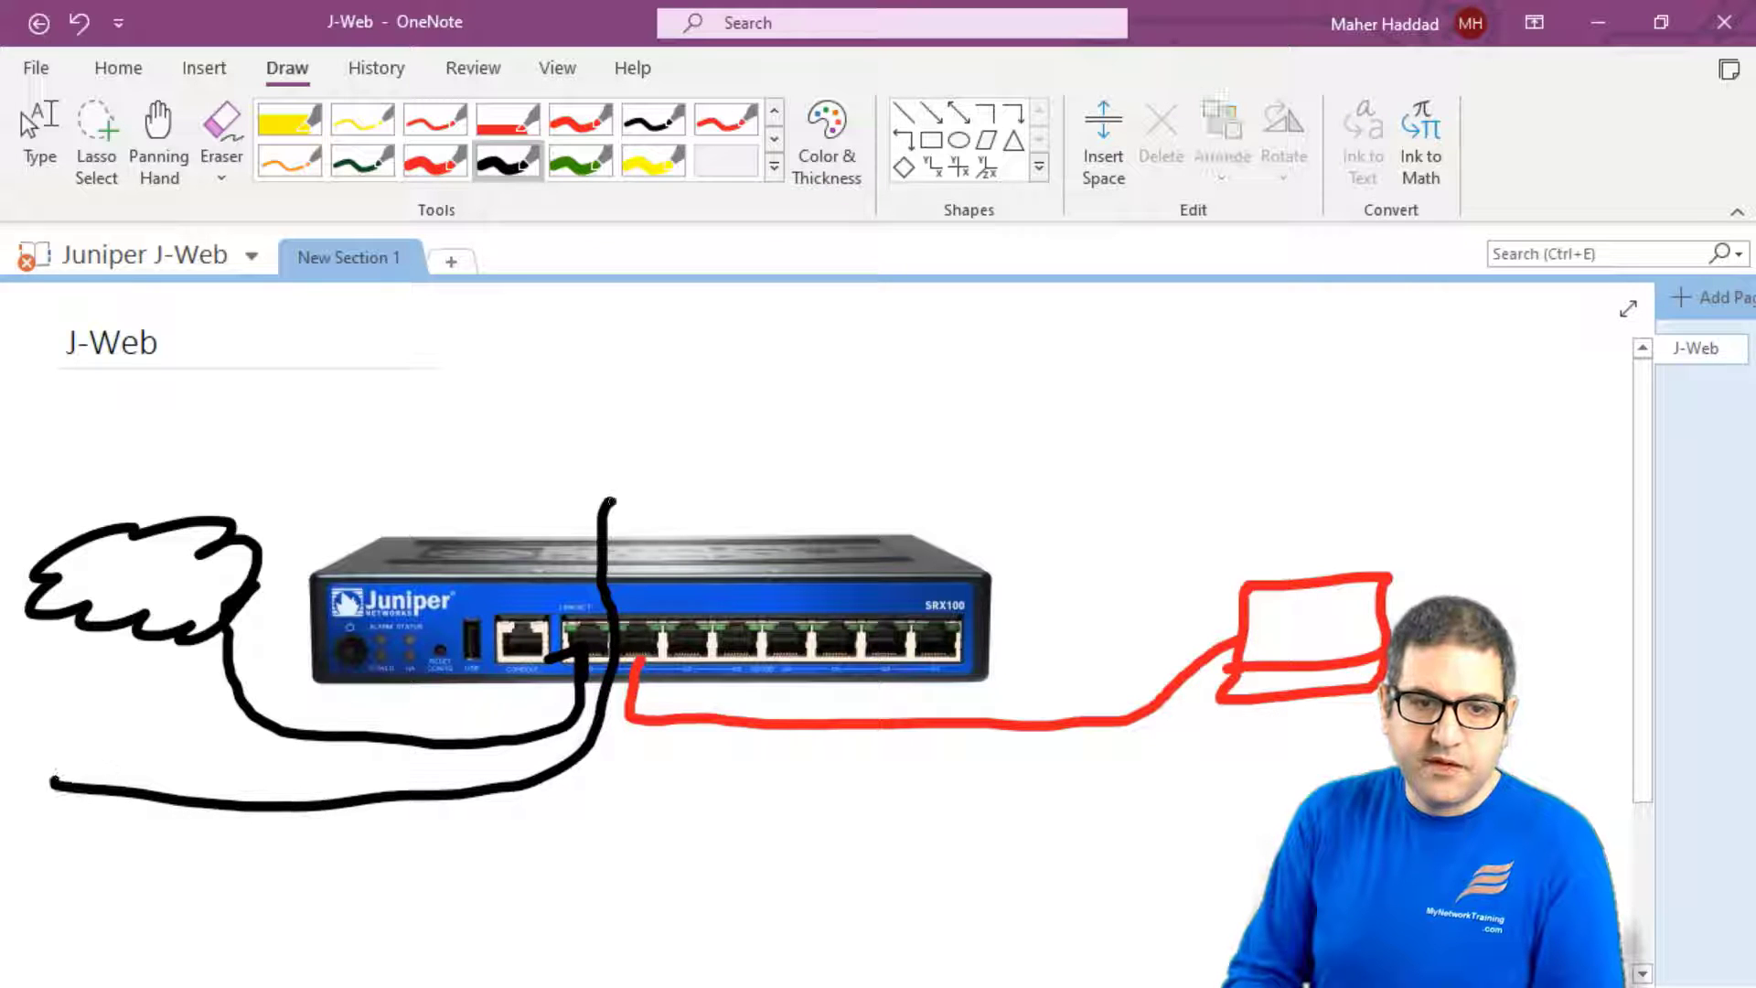
pyautogui.moveTo(609, 498)
pyautogui.mouseDown()
pyautogui.moveTo(469, 446)
pyautogui.moveTo(53, 441)
pyautogui.mouseUp()
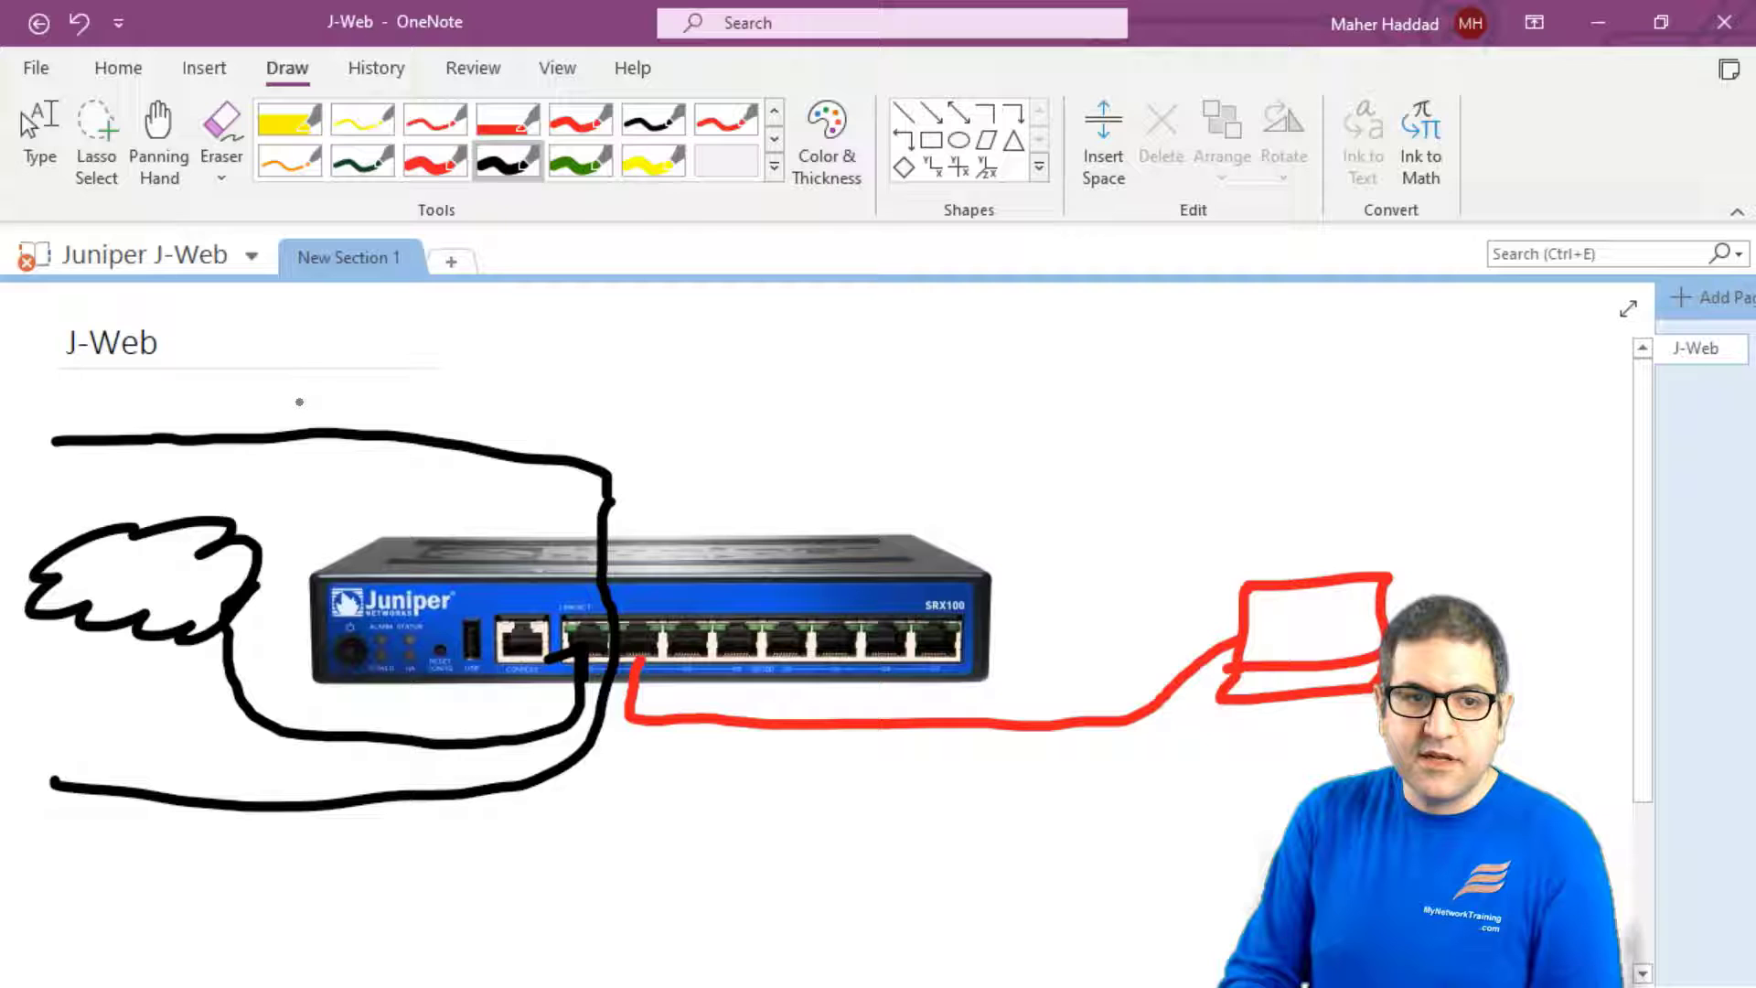
# - Handwrite 'Internet' in black ink above the loop
pyautogui.moveTo(254, 388); pyautogui.dragTo(291, 387)
pyautogui.moveTo(272, 388); pyautogui.dragTo(271, 413)
pyautogui.moveTo(254, 414); pyautogui.dragTo(360, 408)
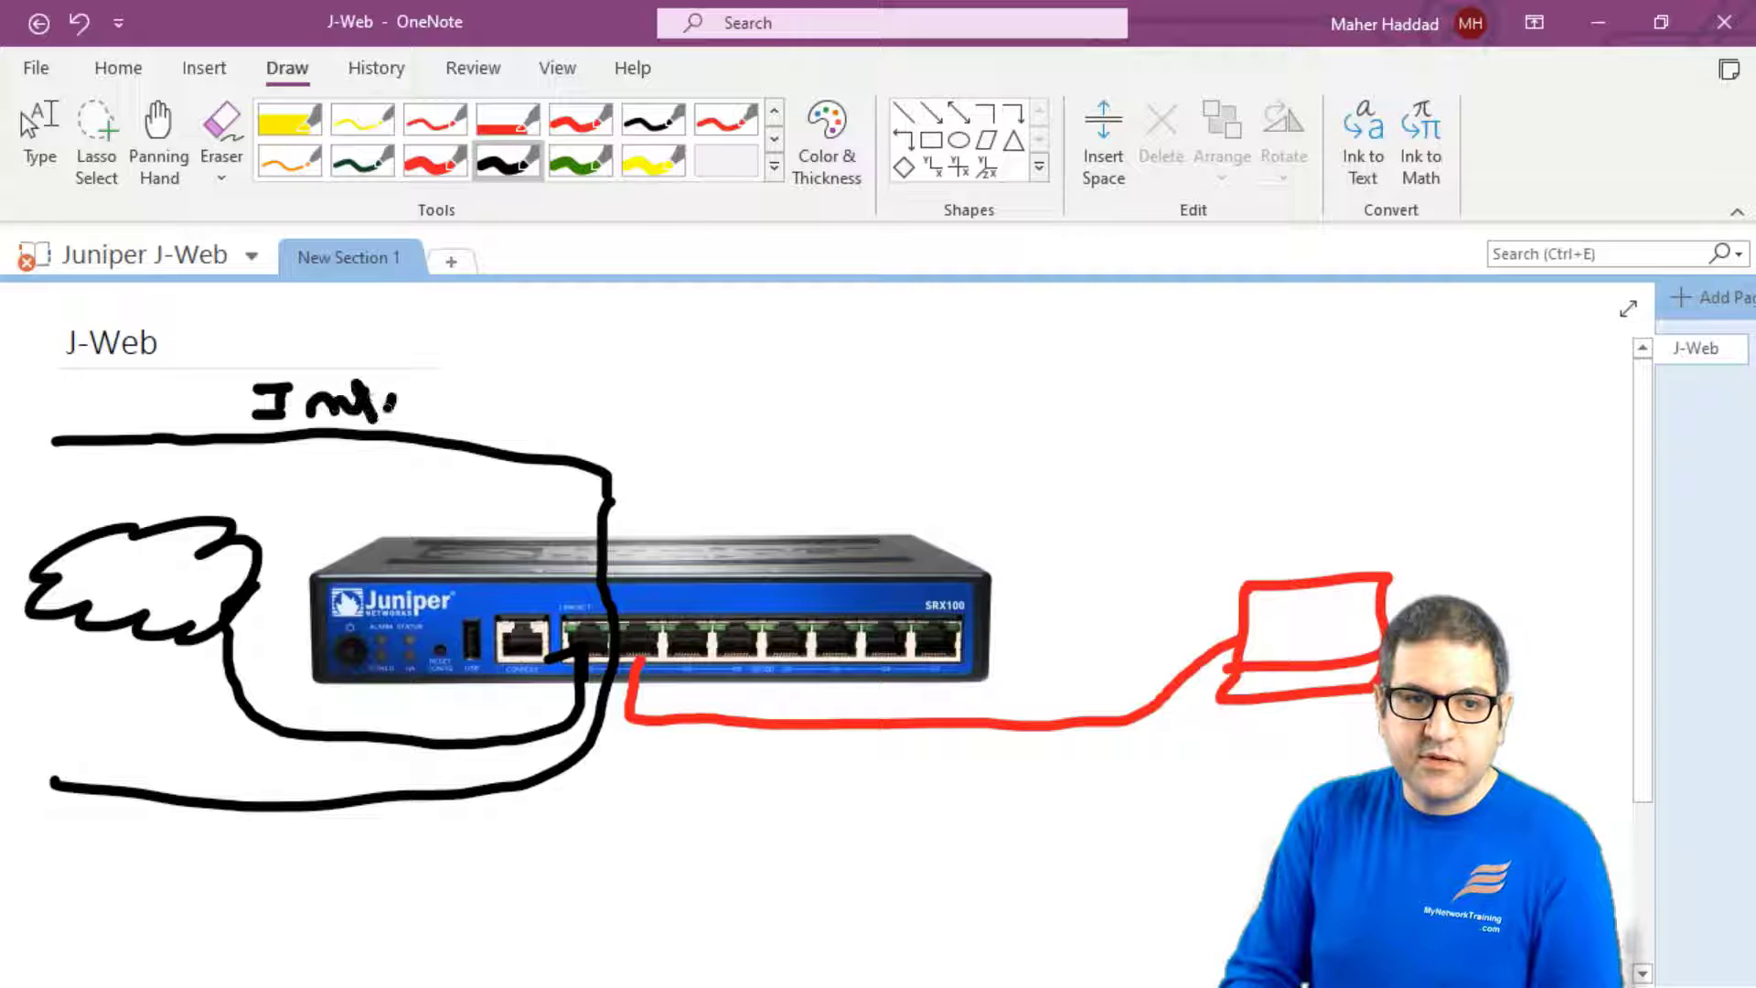
pyautogui.moveTo(552, 373); pyautogui.dragTo(582, 422)
pyautogui.moveTo(523, 402); pyautogui.dragTo(605, 371)
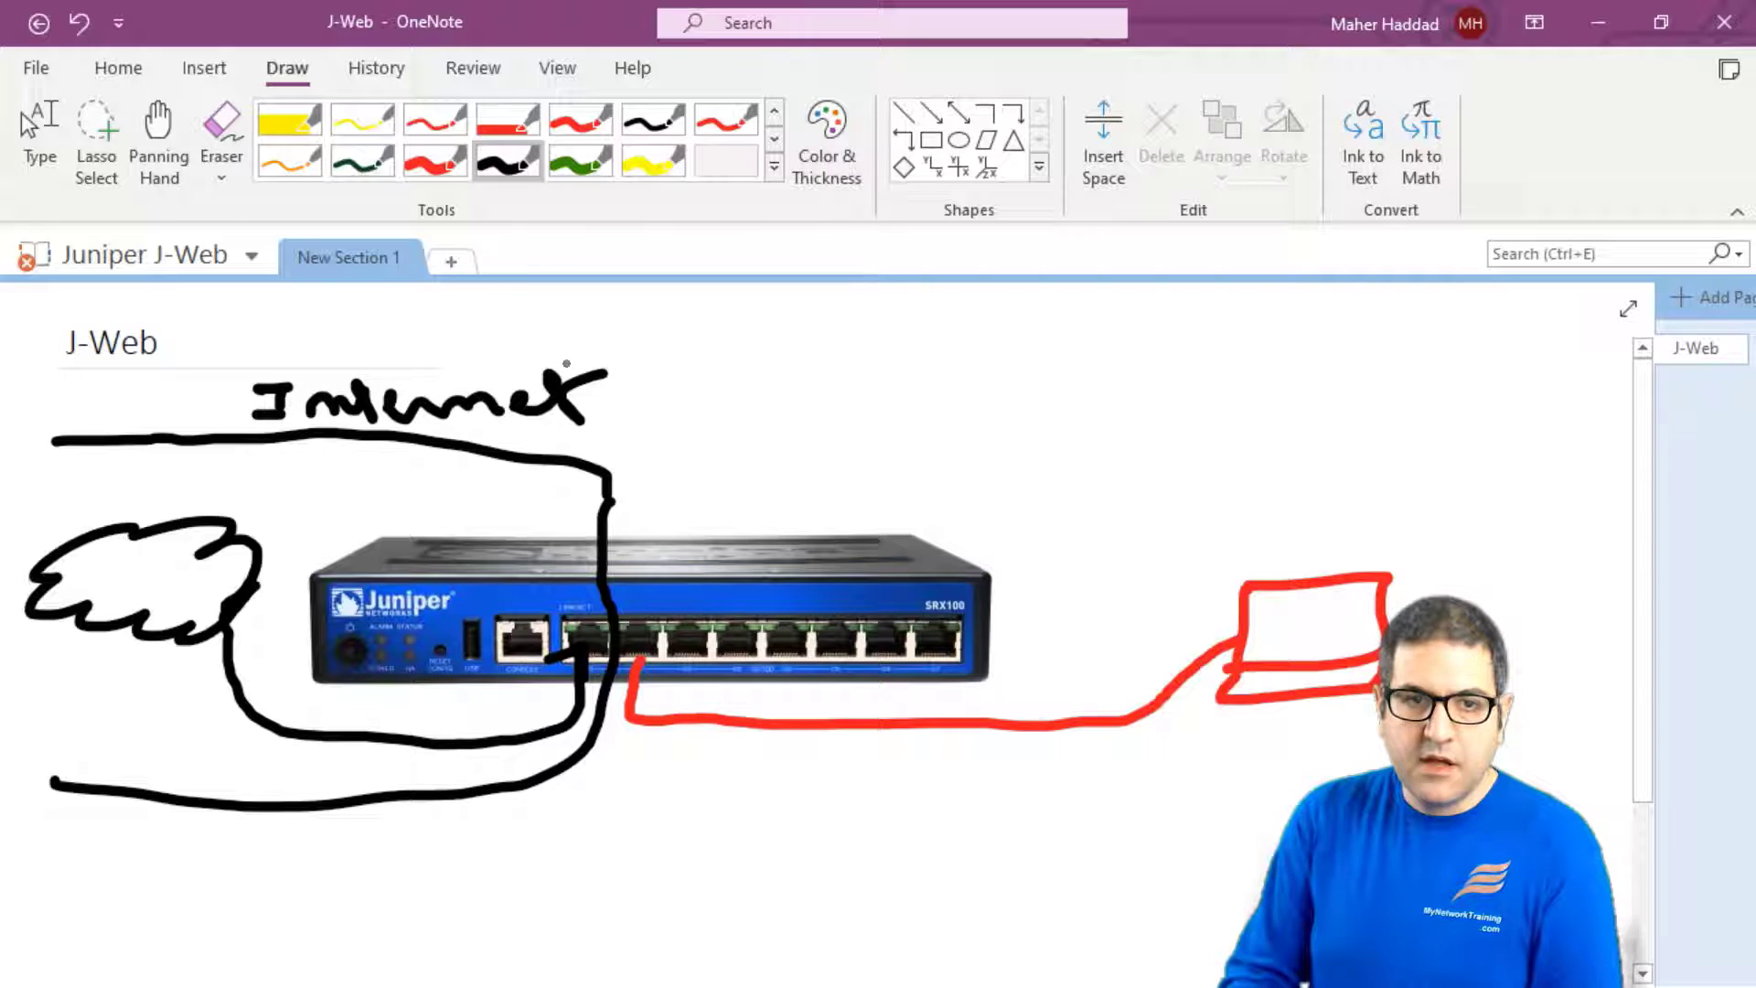
# - Draw the red LAN cable loop from the router ports out to the right
pyautogui.click(434, 160)
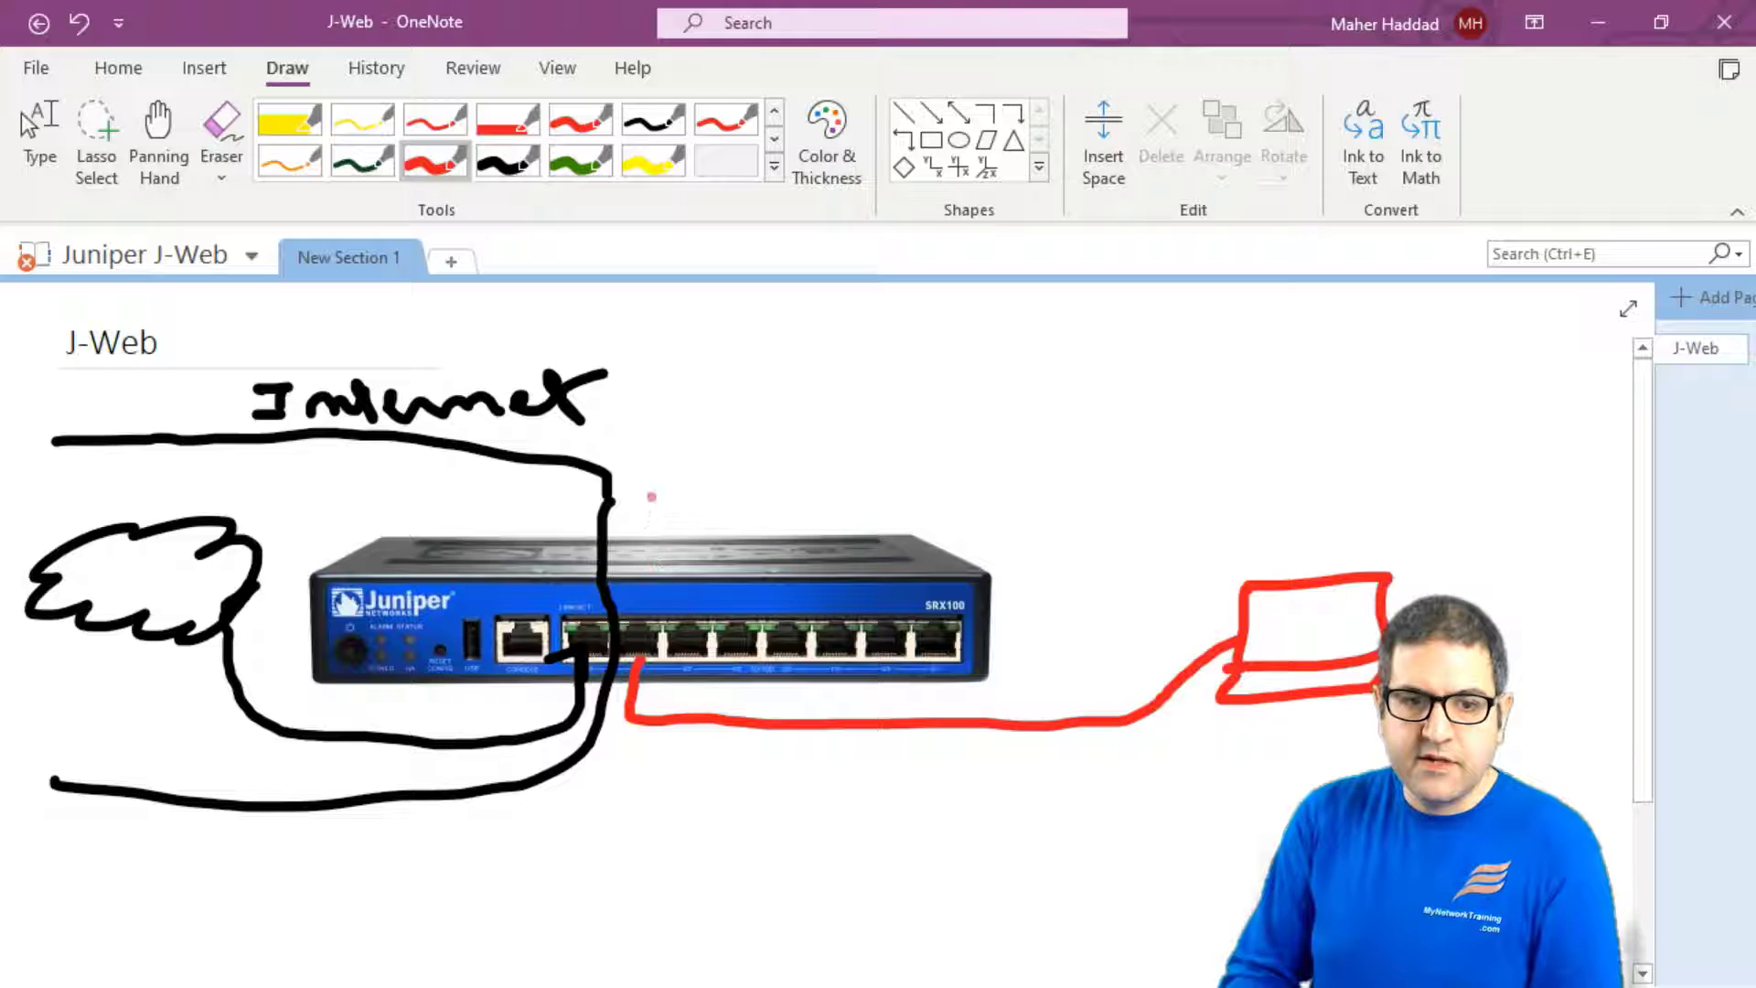
pyautogui.moveTo(651, 471); pyautogui.dragTo(651, 470)
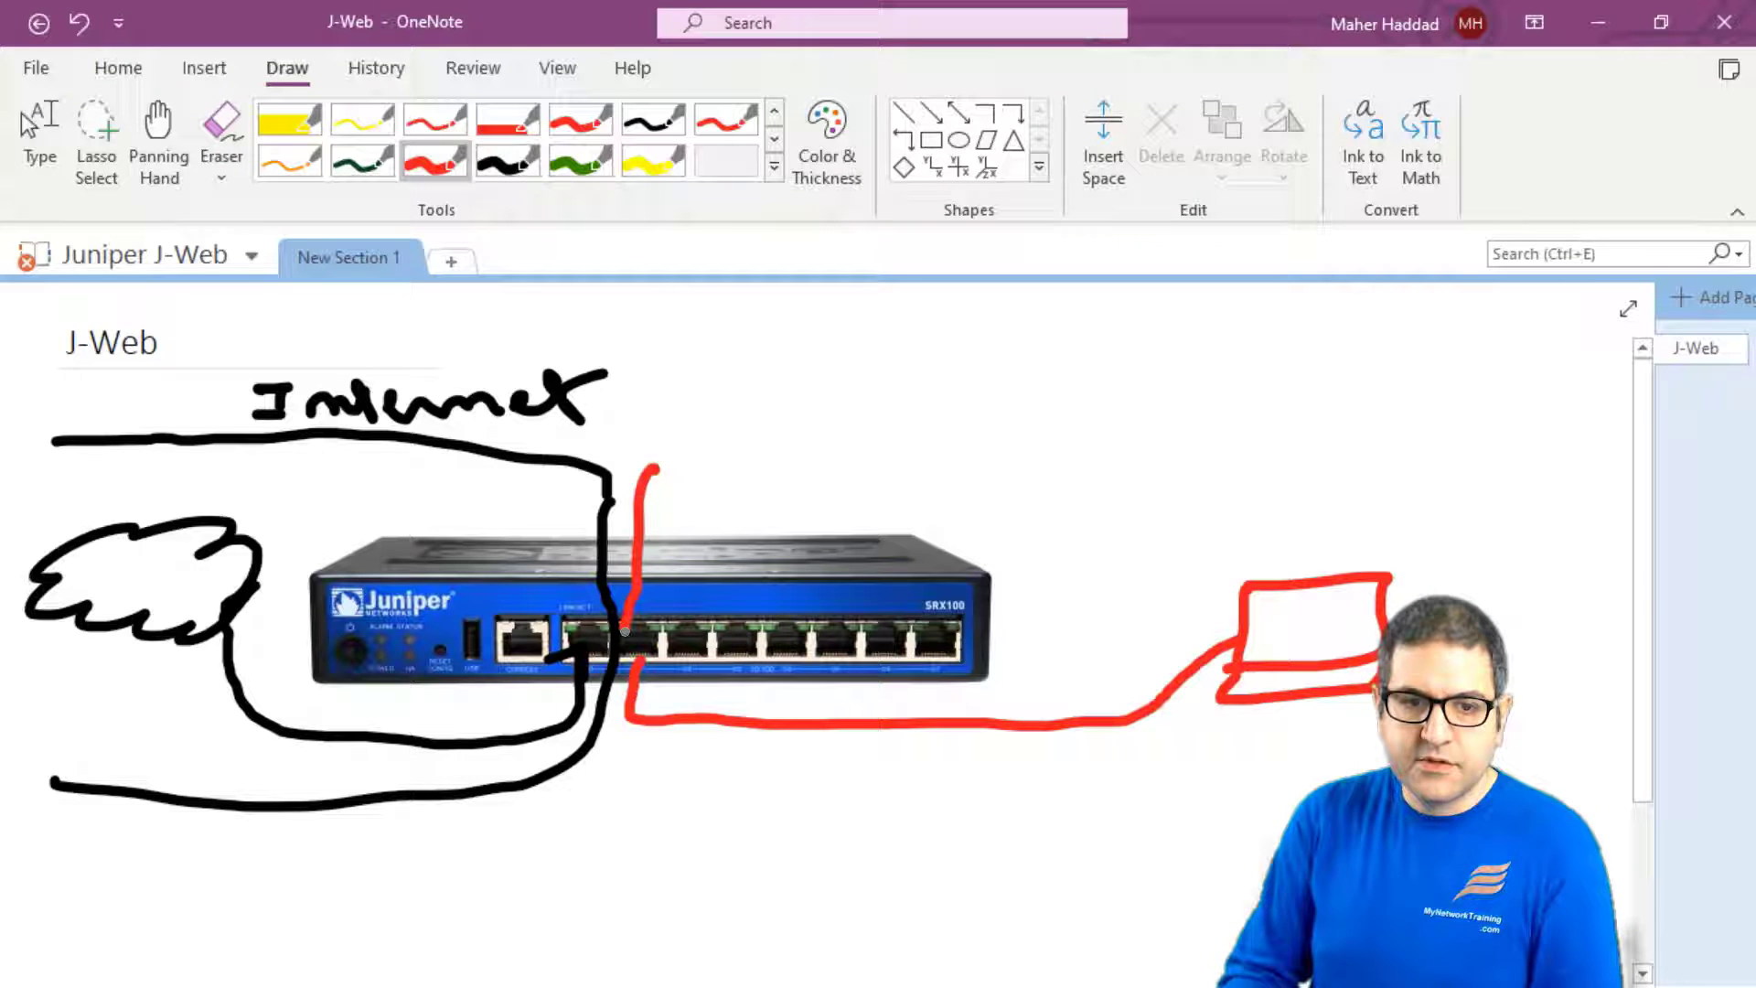
pyautogui.moveTo(626, 688)
pyautogui.mouseDown()
pyautogui.moveTo(722, 794)
pyautogui.moveTo(1298, 806)
pyautogui.mouseUp()
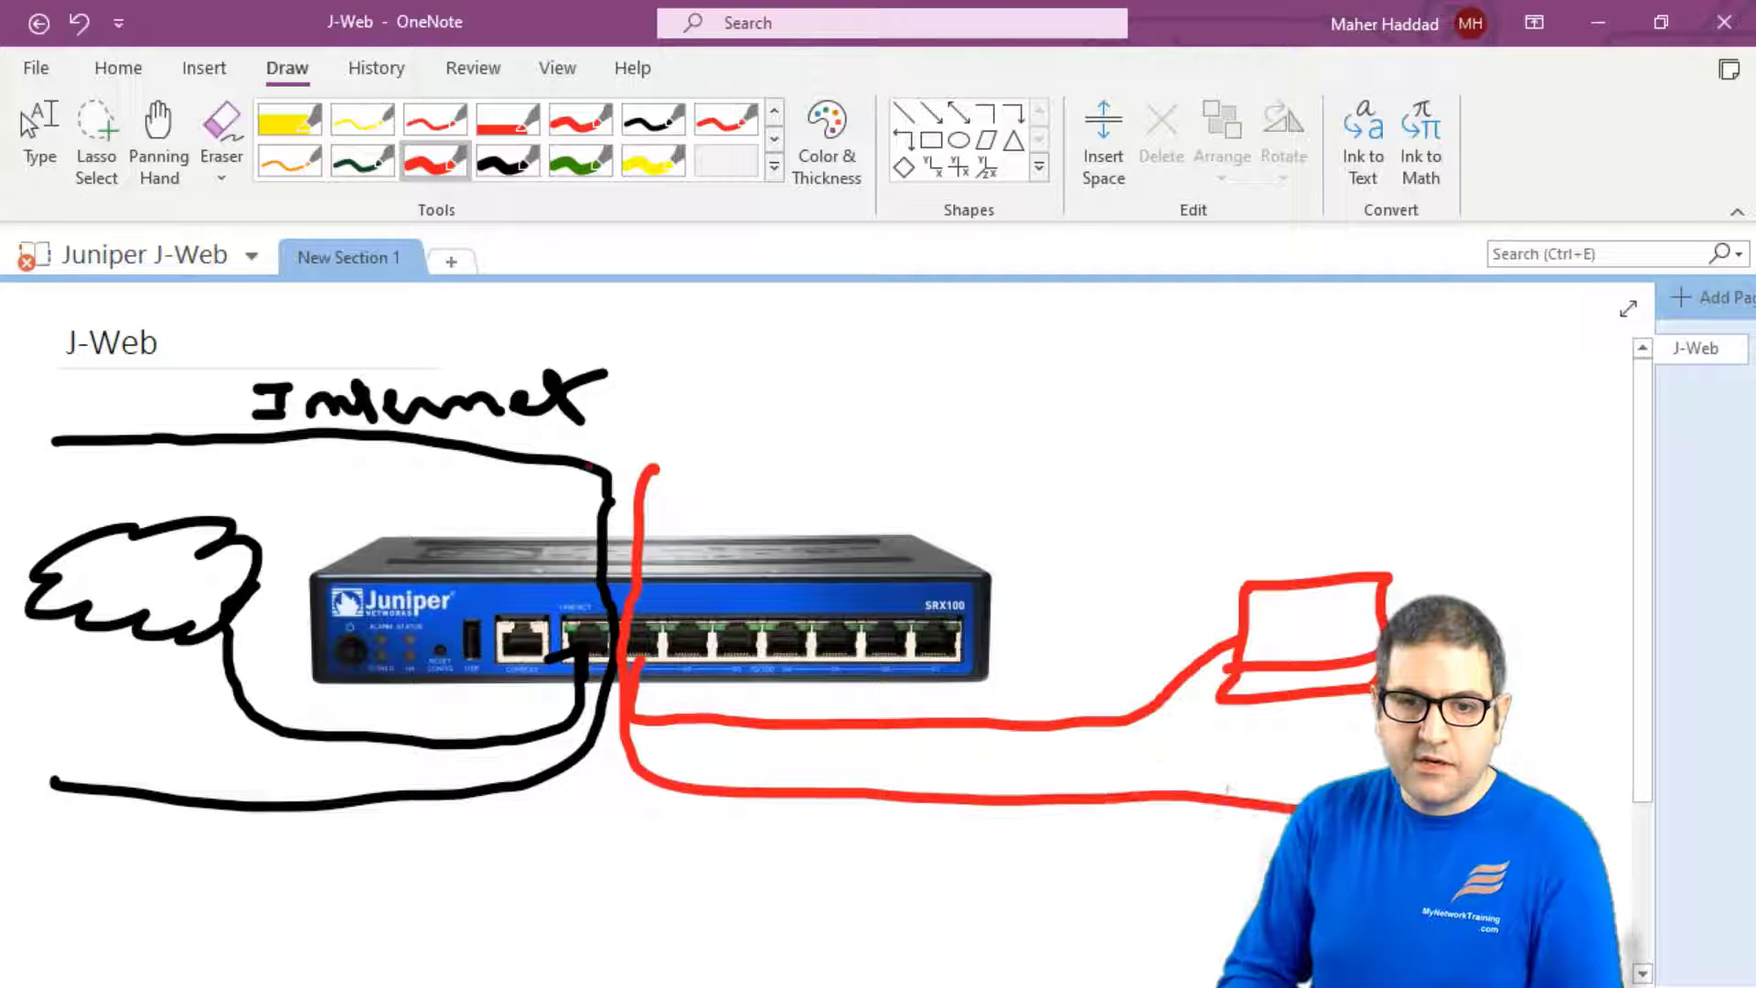
pyautogui.moveTo(655, 463)
pyautogui.mouseDown()
pyautogui.moveTo(1100, 419)
pyautogui.moveTo(1427, 412)
pyautogui.mouseUp()
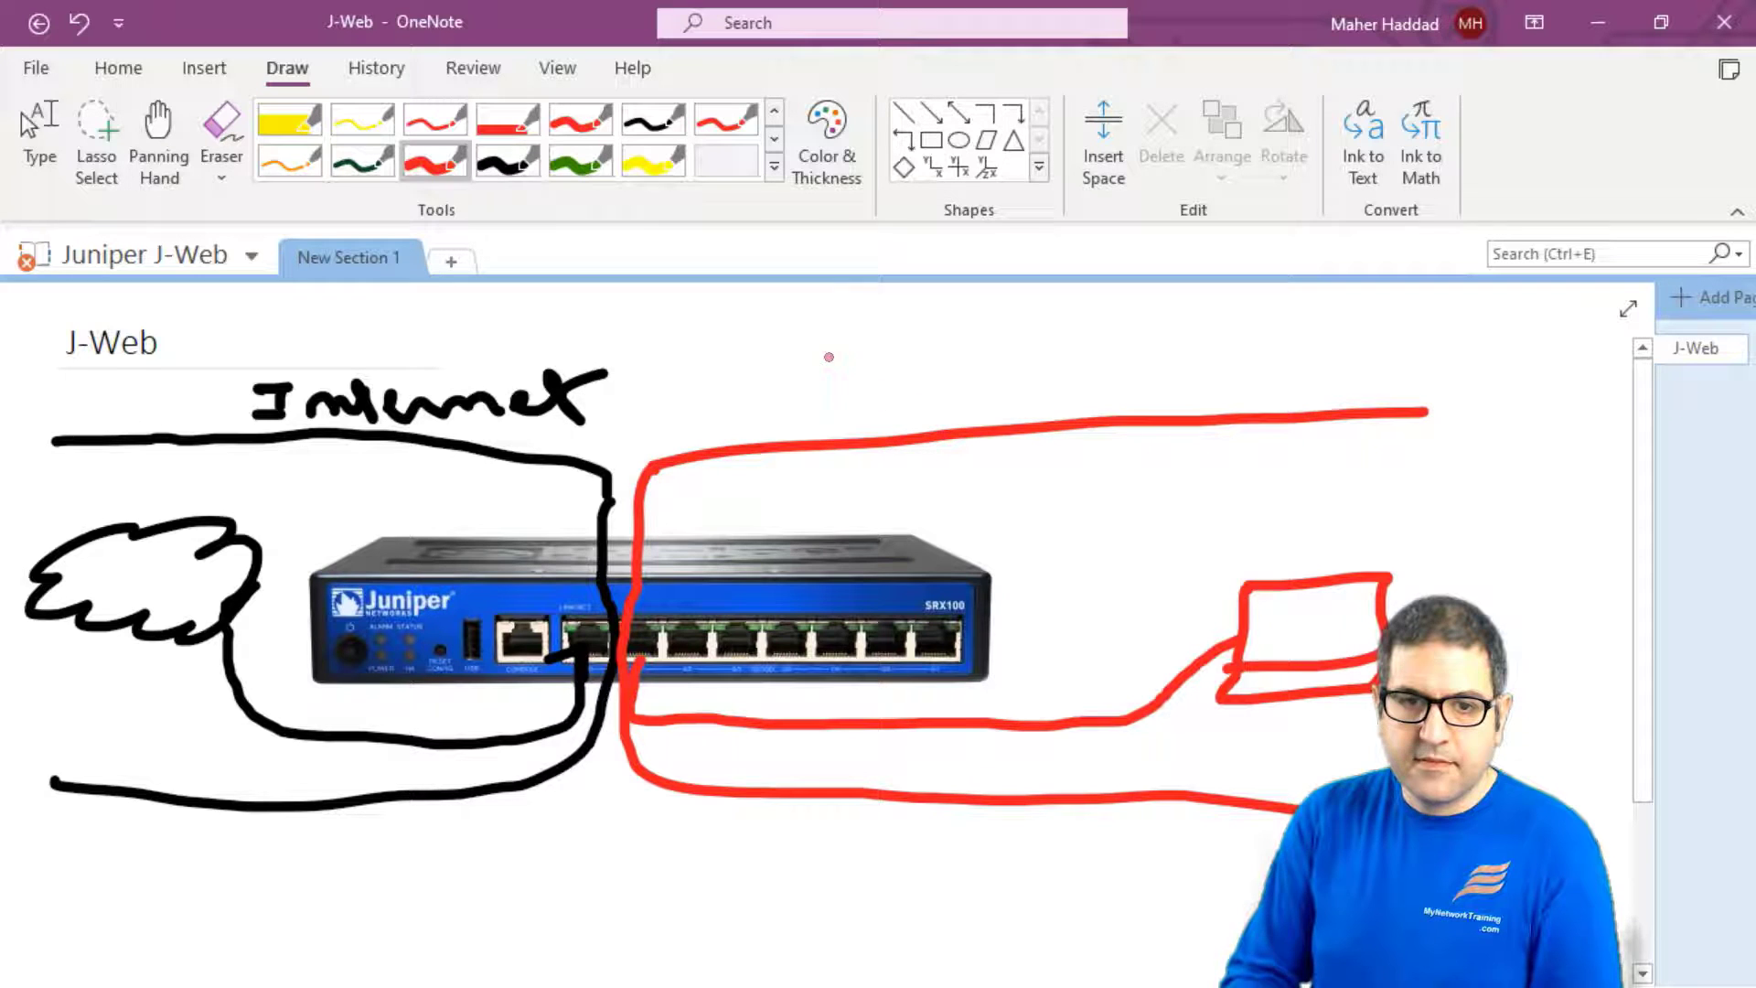
# - Handwrite 'Internal' in red ink and return to typing mode
pyautogui.moveTo(911, 369)
pyautogui.mouseDown()
pyautogui.moveTo(1111, 375)
pyautogui.moveTo(1141, 329)
pyautogui.moveTo(1173, 375)
pyautogui.mouseUp()
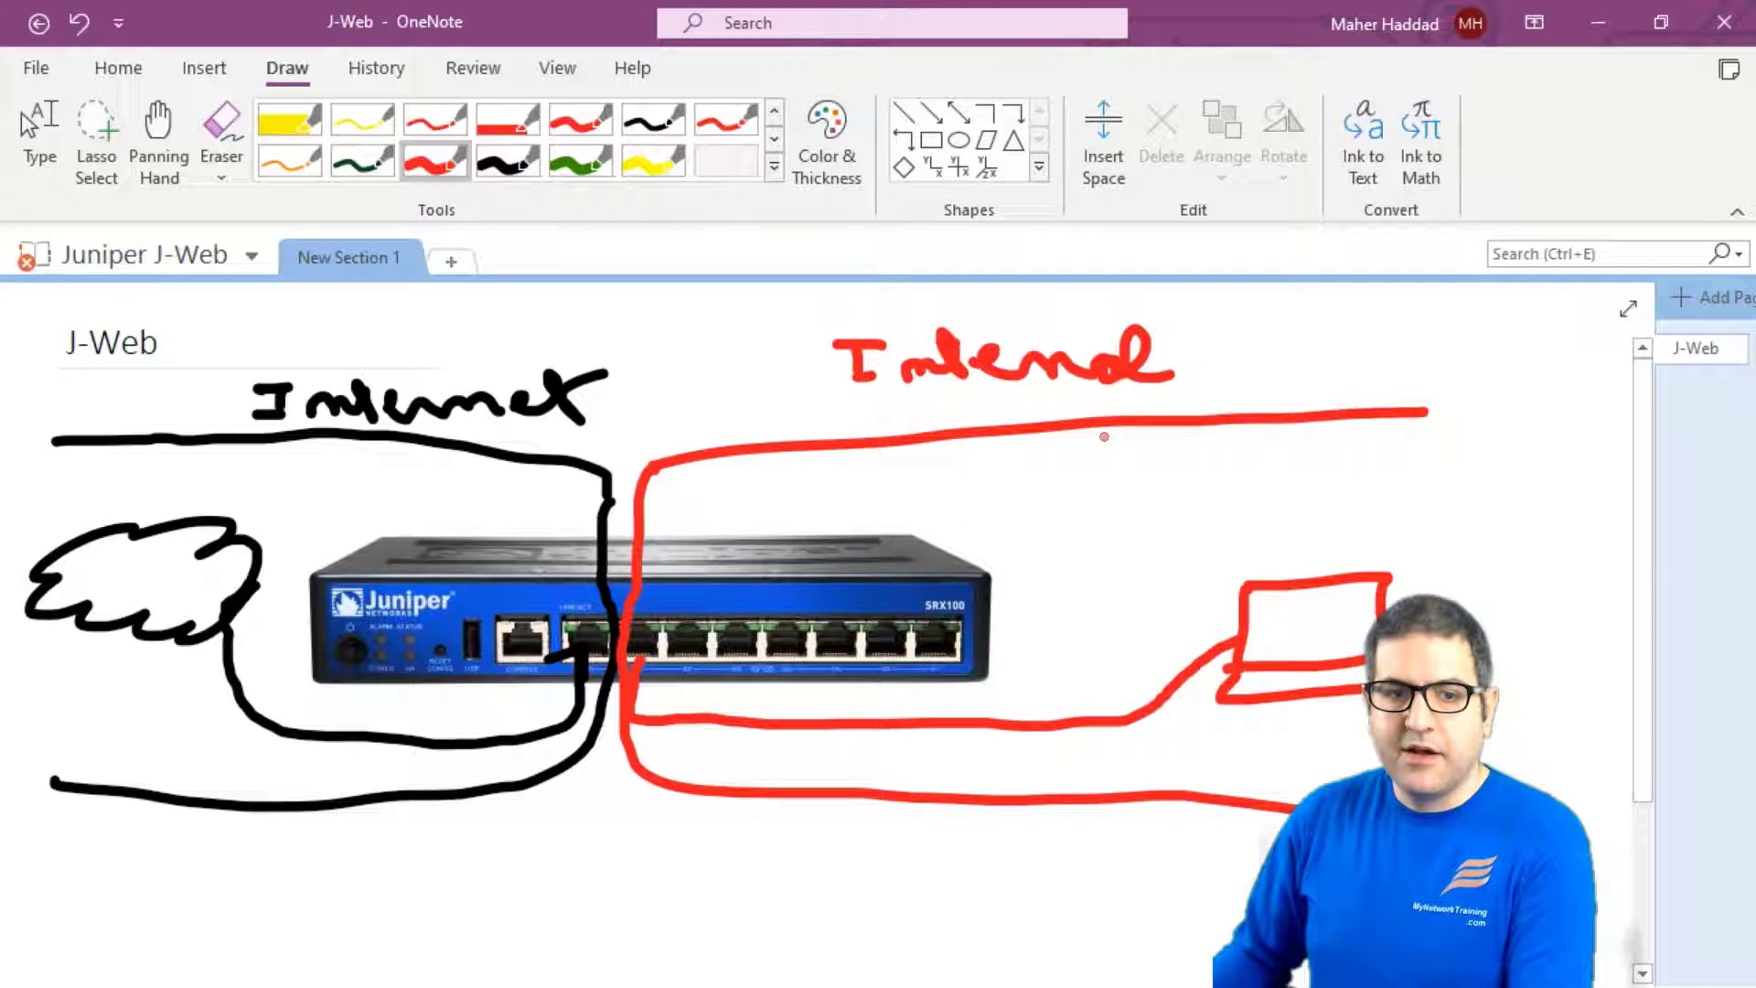
pyautogui.click(39, 142)
pyautogui.click(1168, 392)
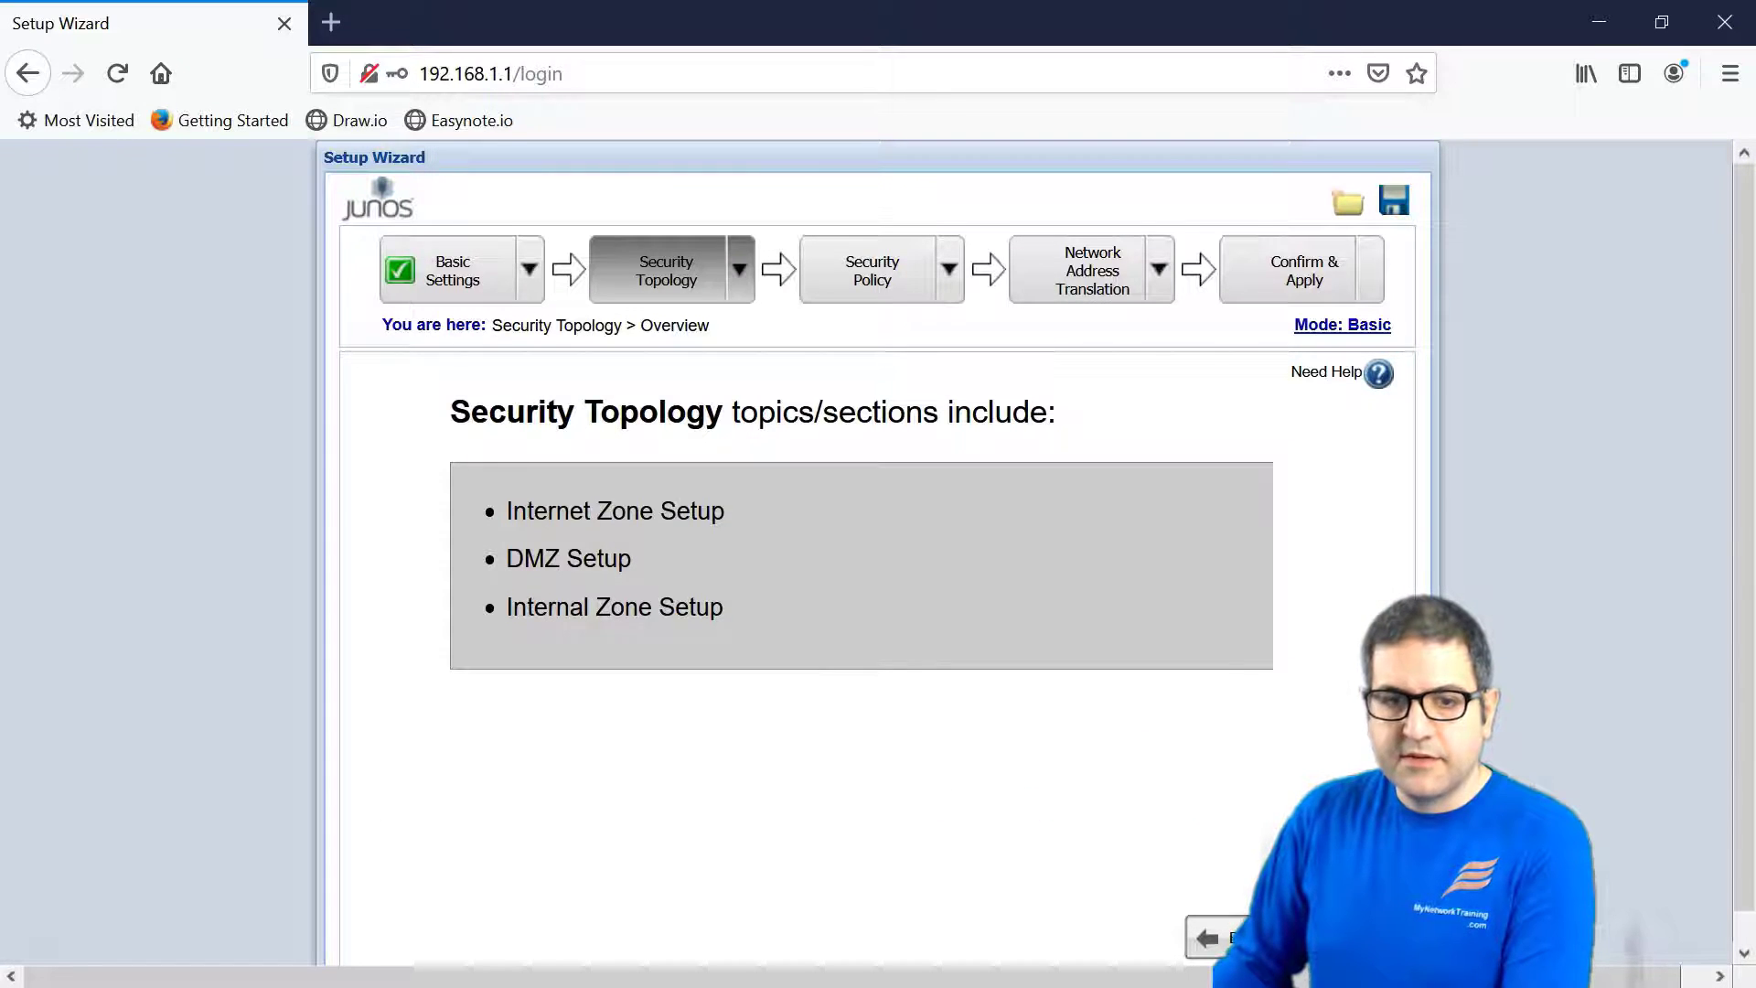
# - Continue from the Security Topology overview into the Internet zone setup
pyautogui.click(1317, 938)
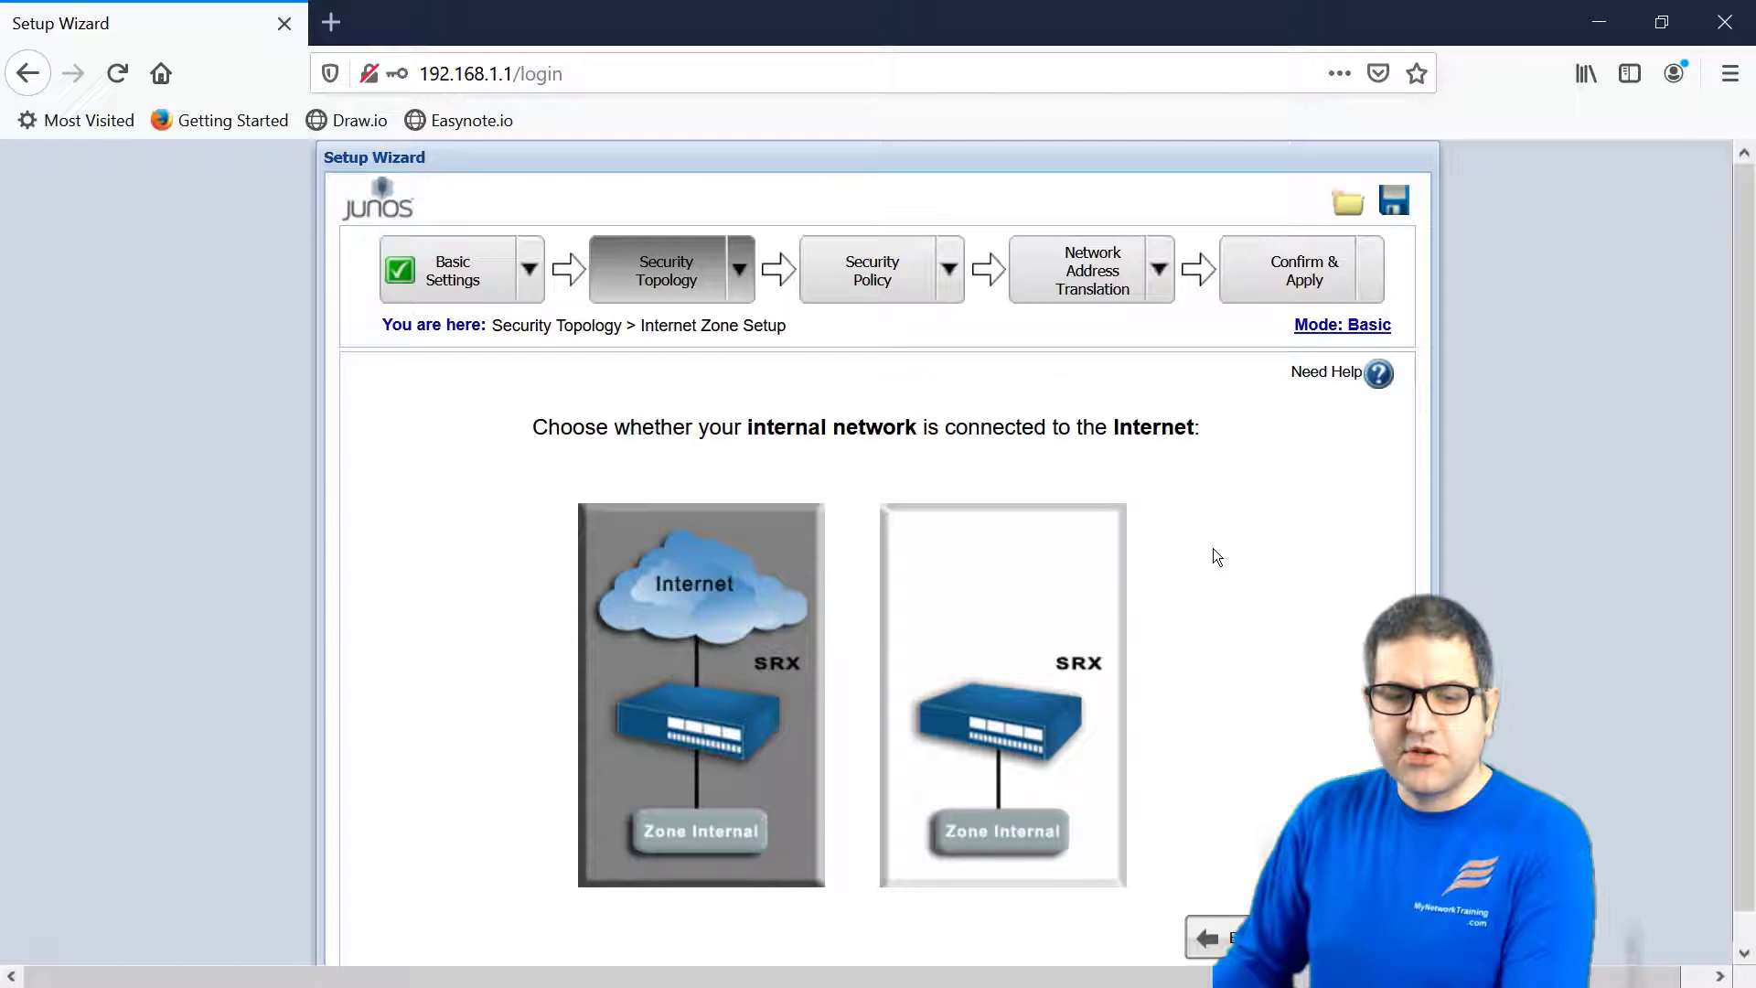
pyautogui.click(949, 268)
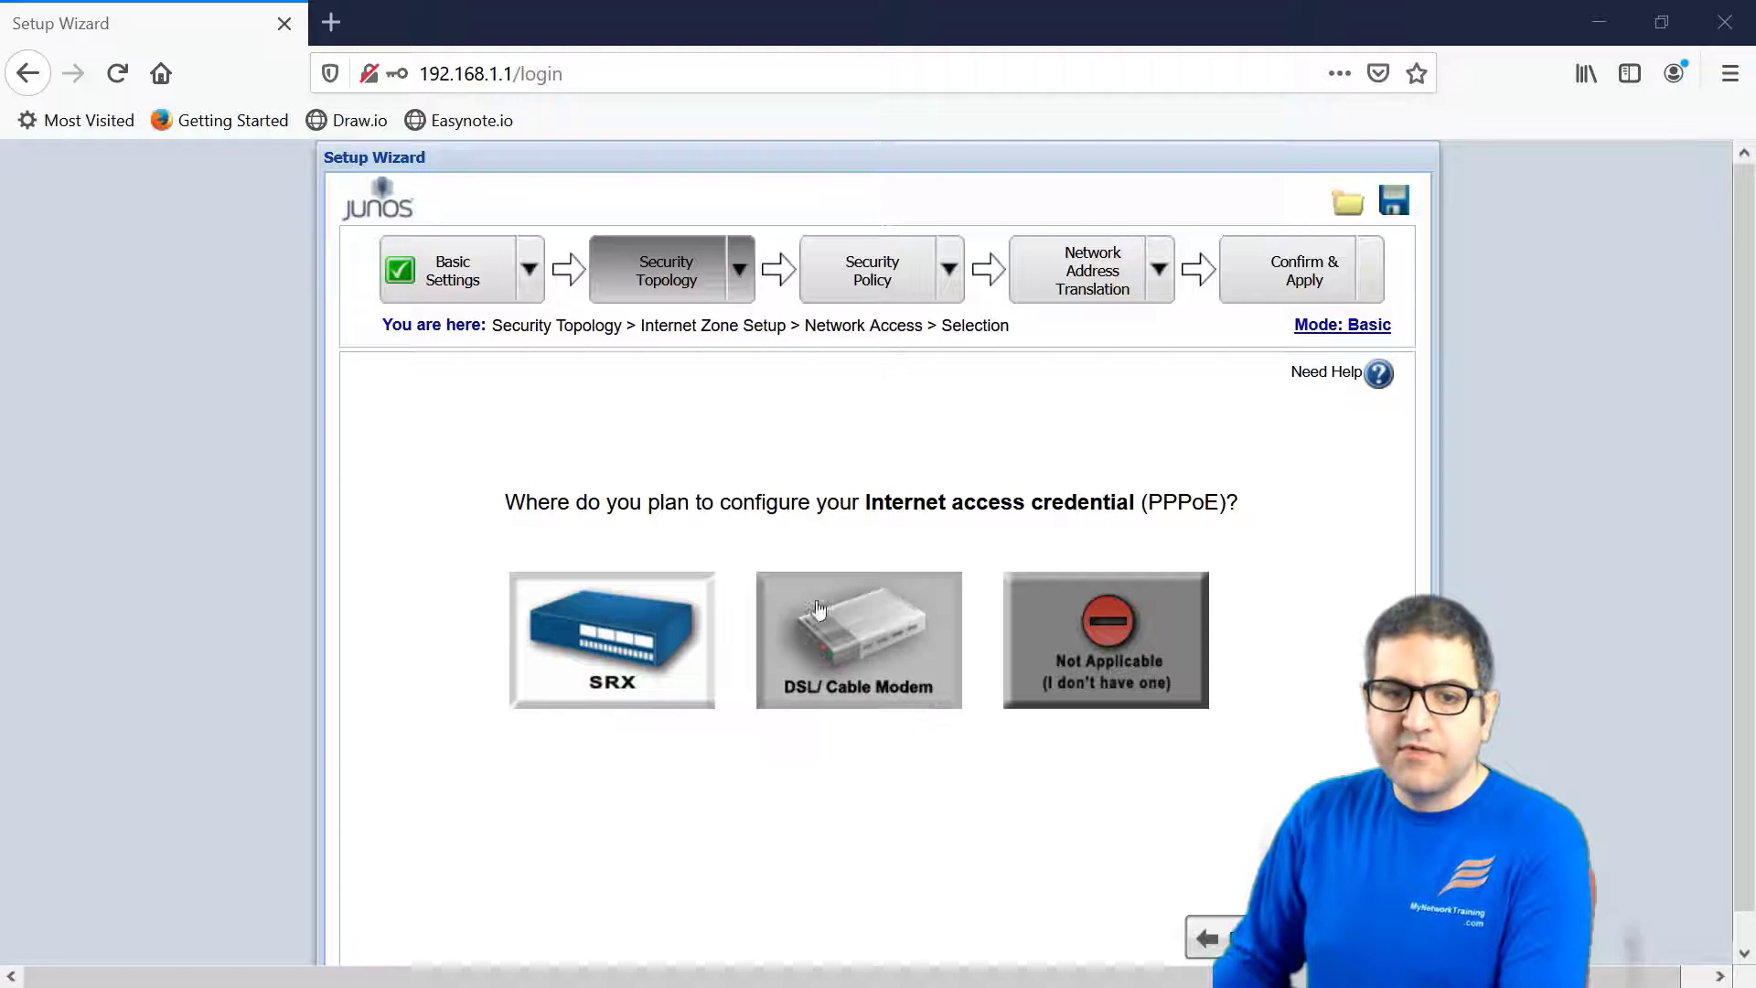
# - Mark the PPPoE credential location as Not Applicable, since none is needed
pyautogui.click(899, 596)
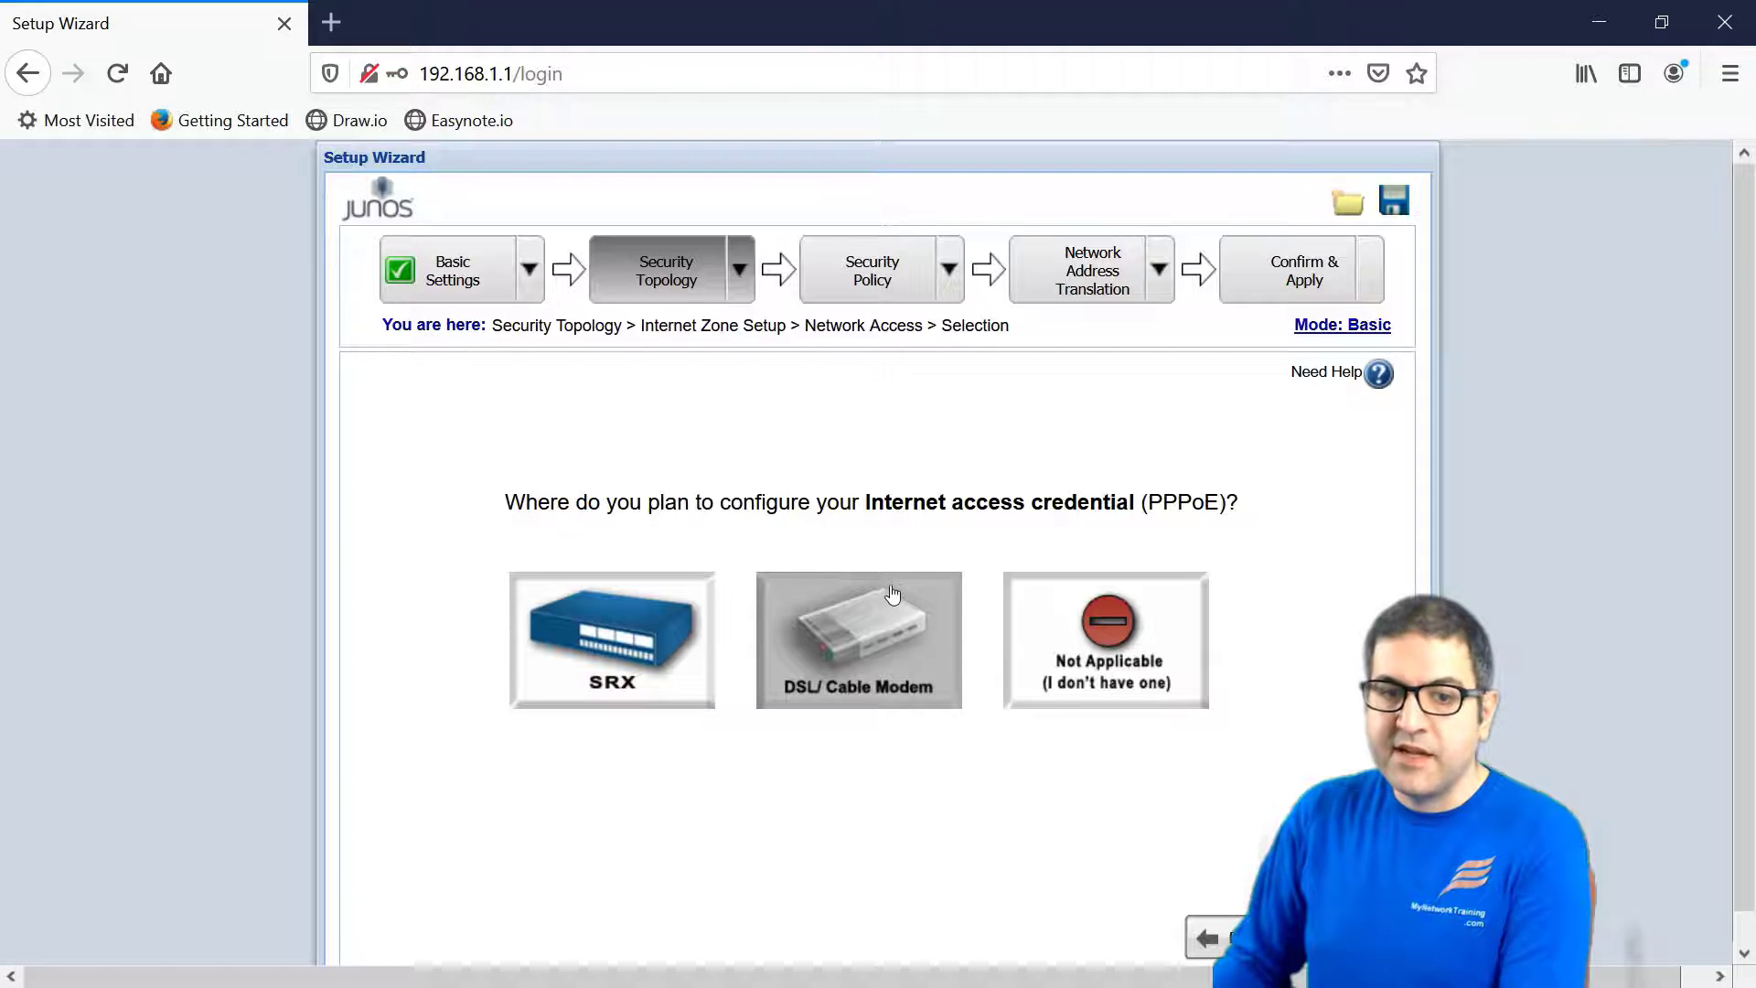
pyautogui.click(637, 609)
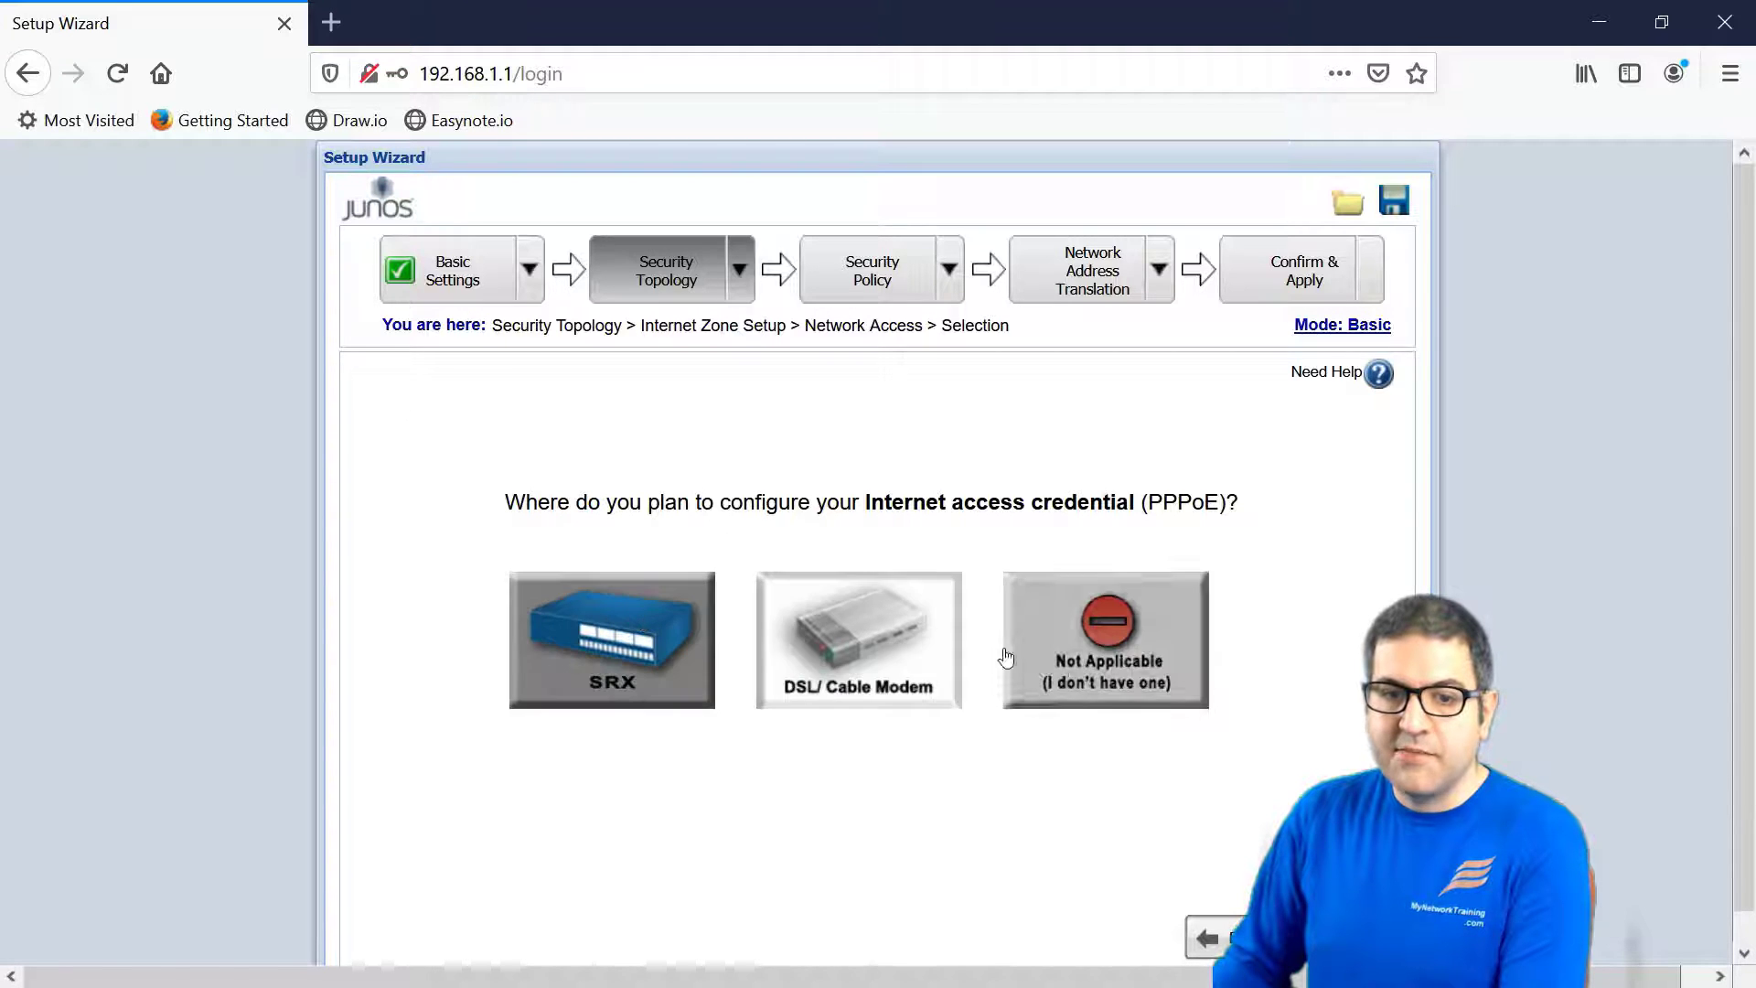
pyautogui.click(946, 643)
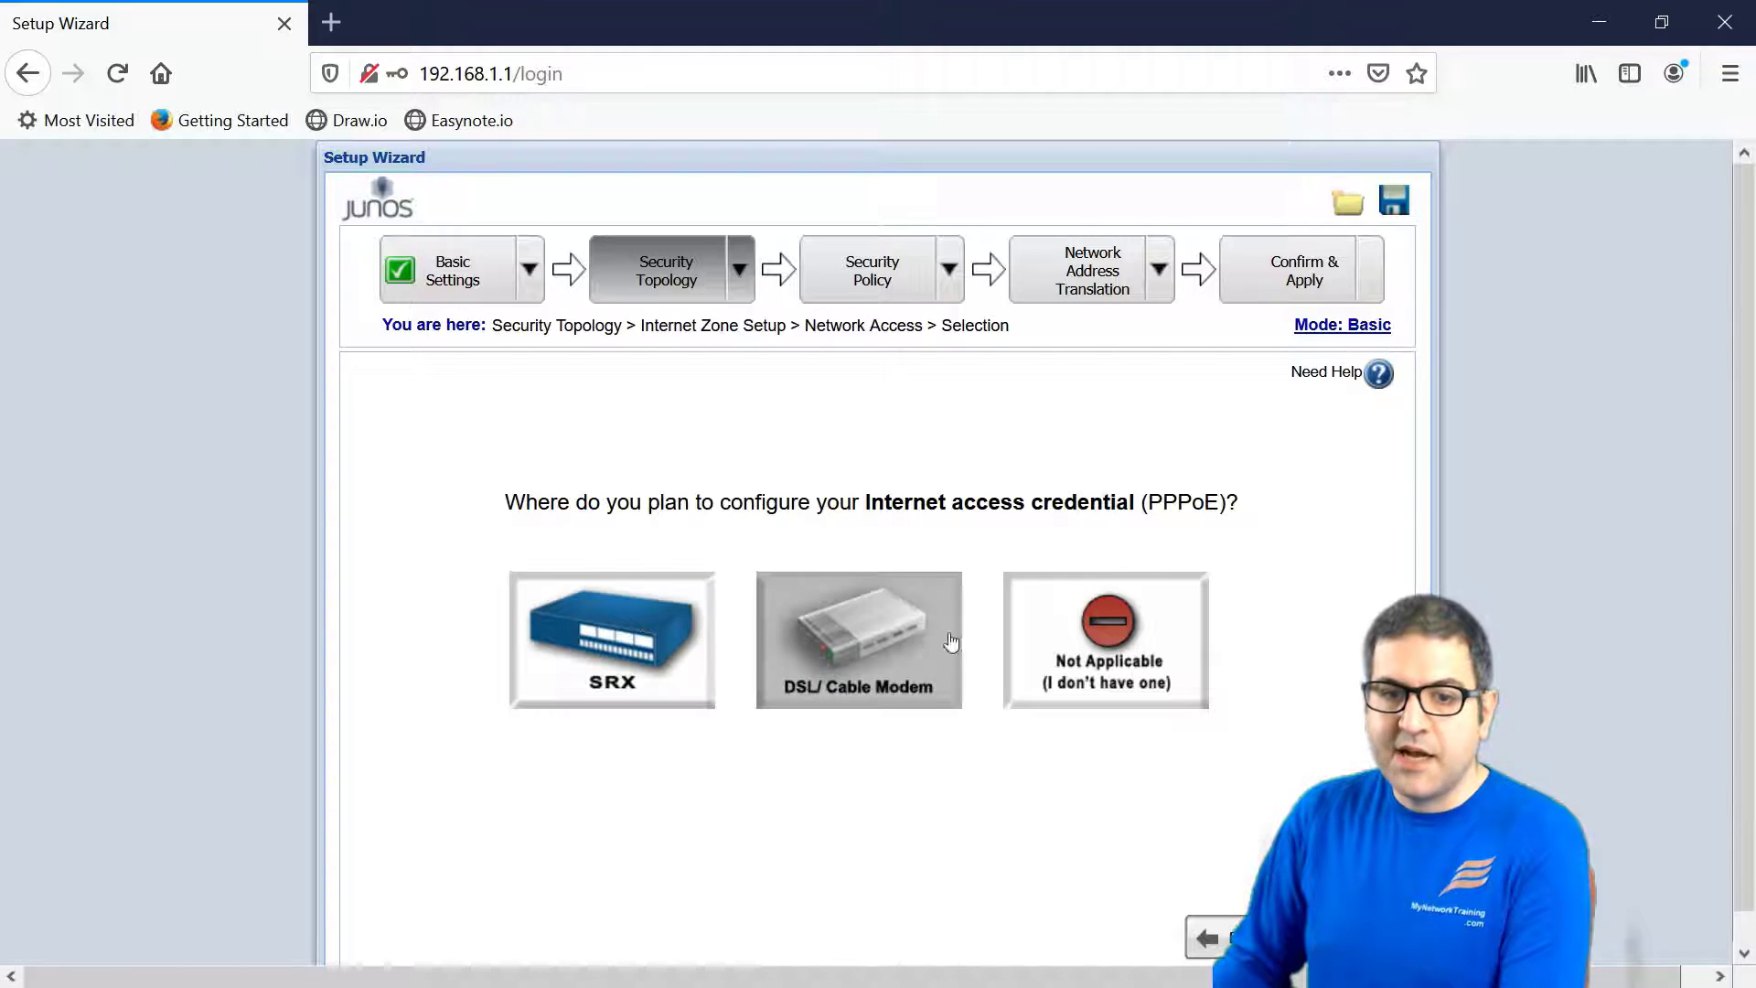
pyautogui.click(1084, 631)
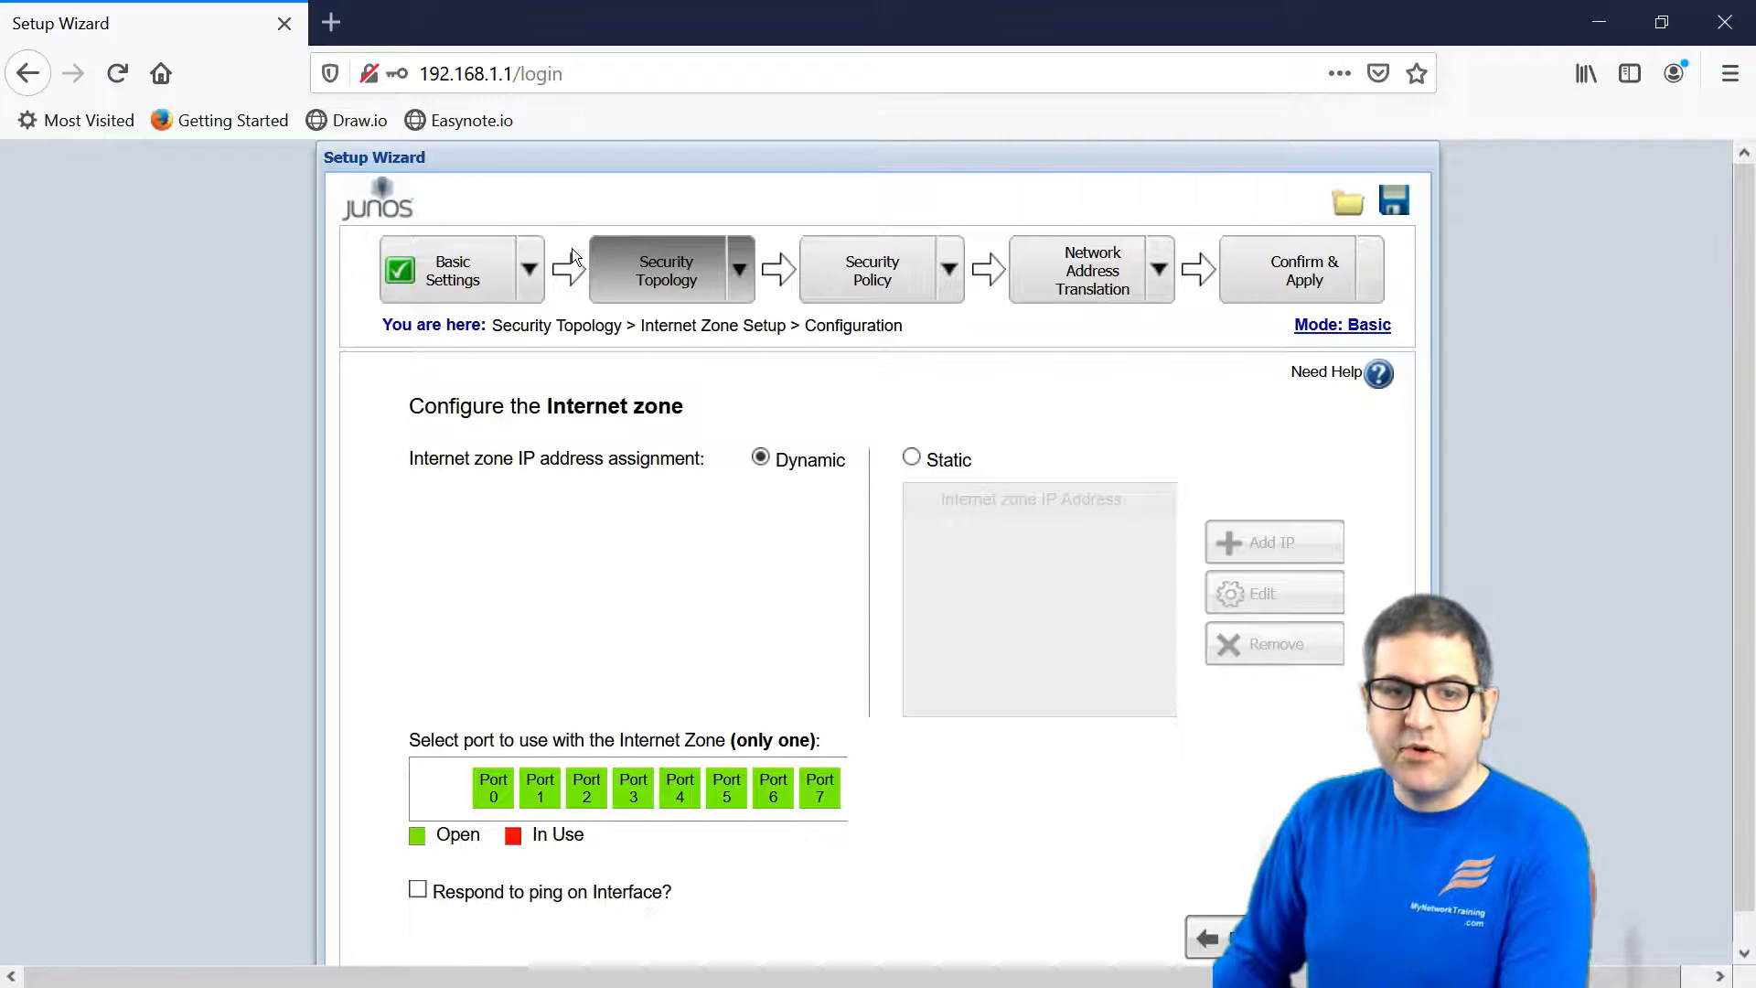
pyautogui.click(529, 270)
pyautogui.click(694, 534)
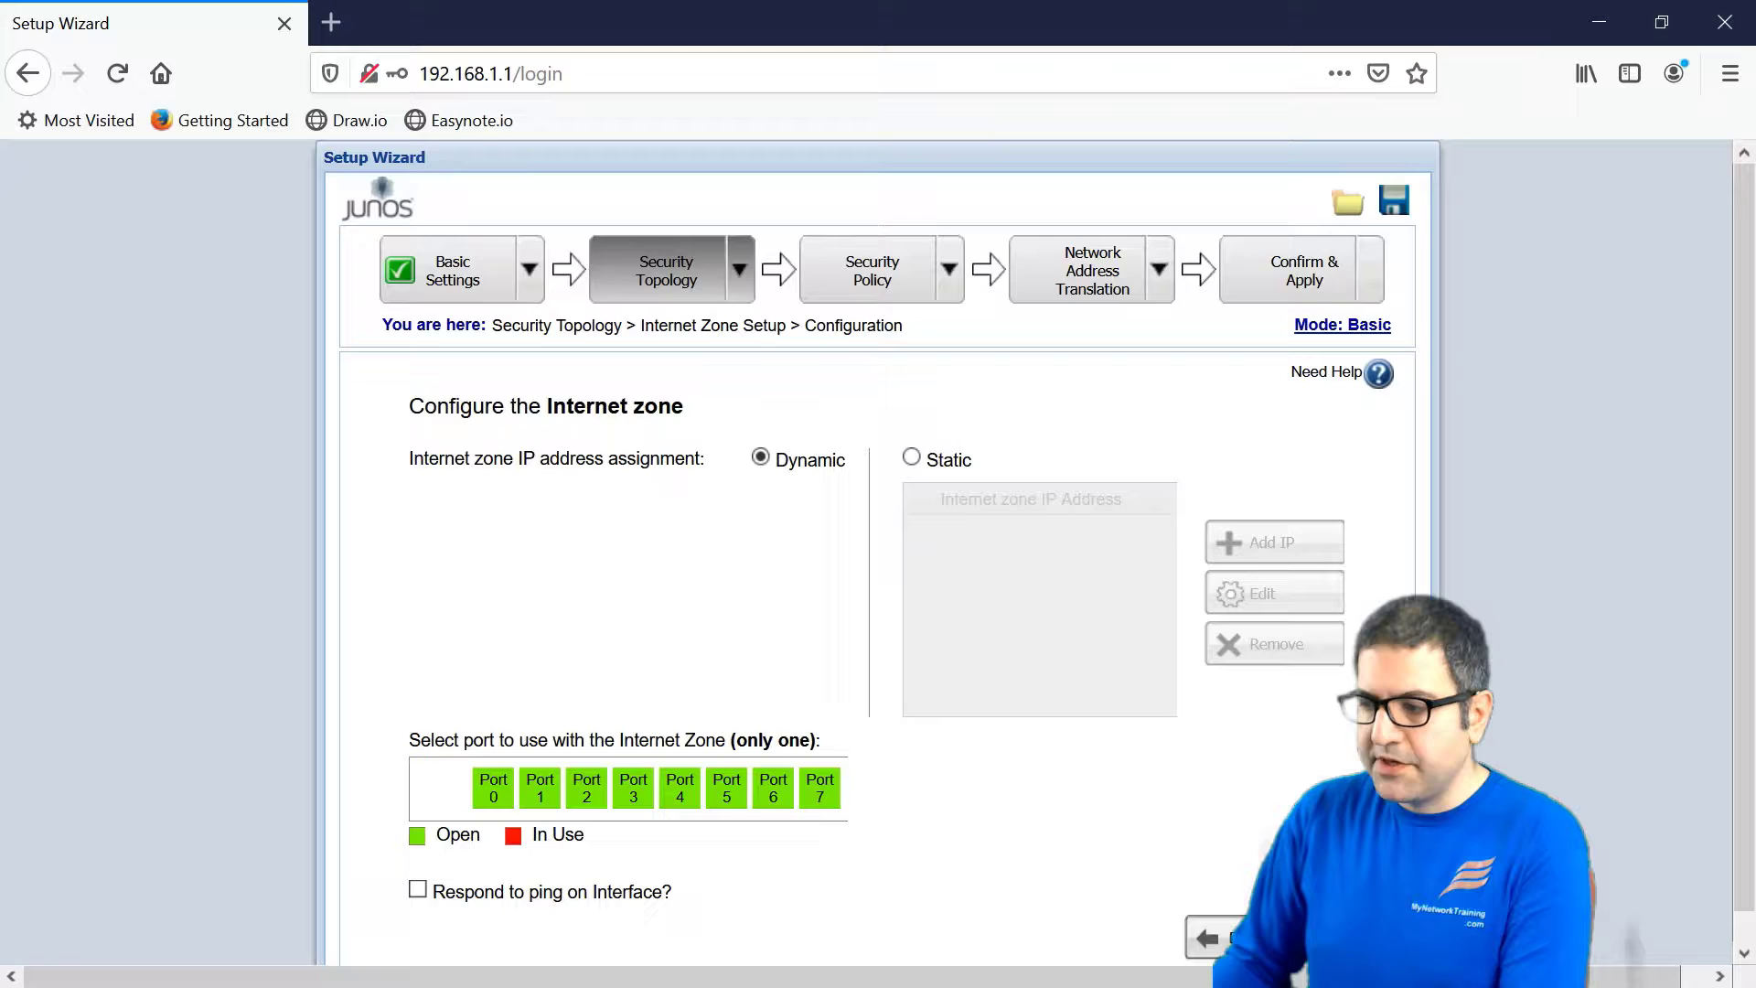
pyautogui.hotkey('alt', 'Tab')
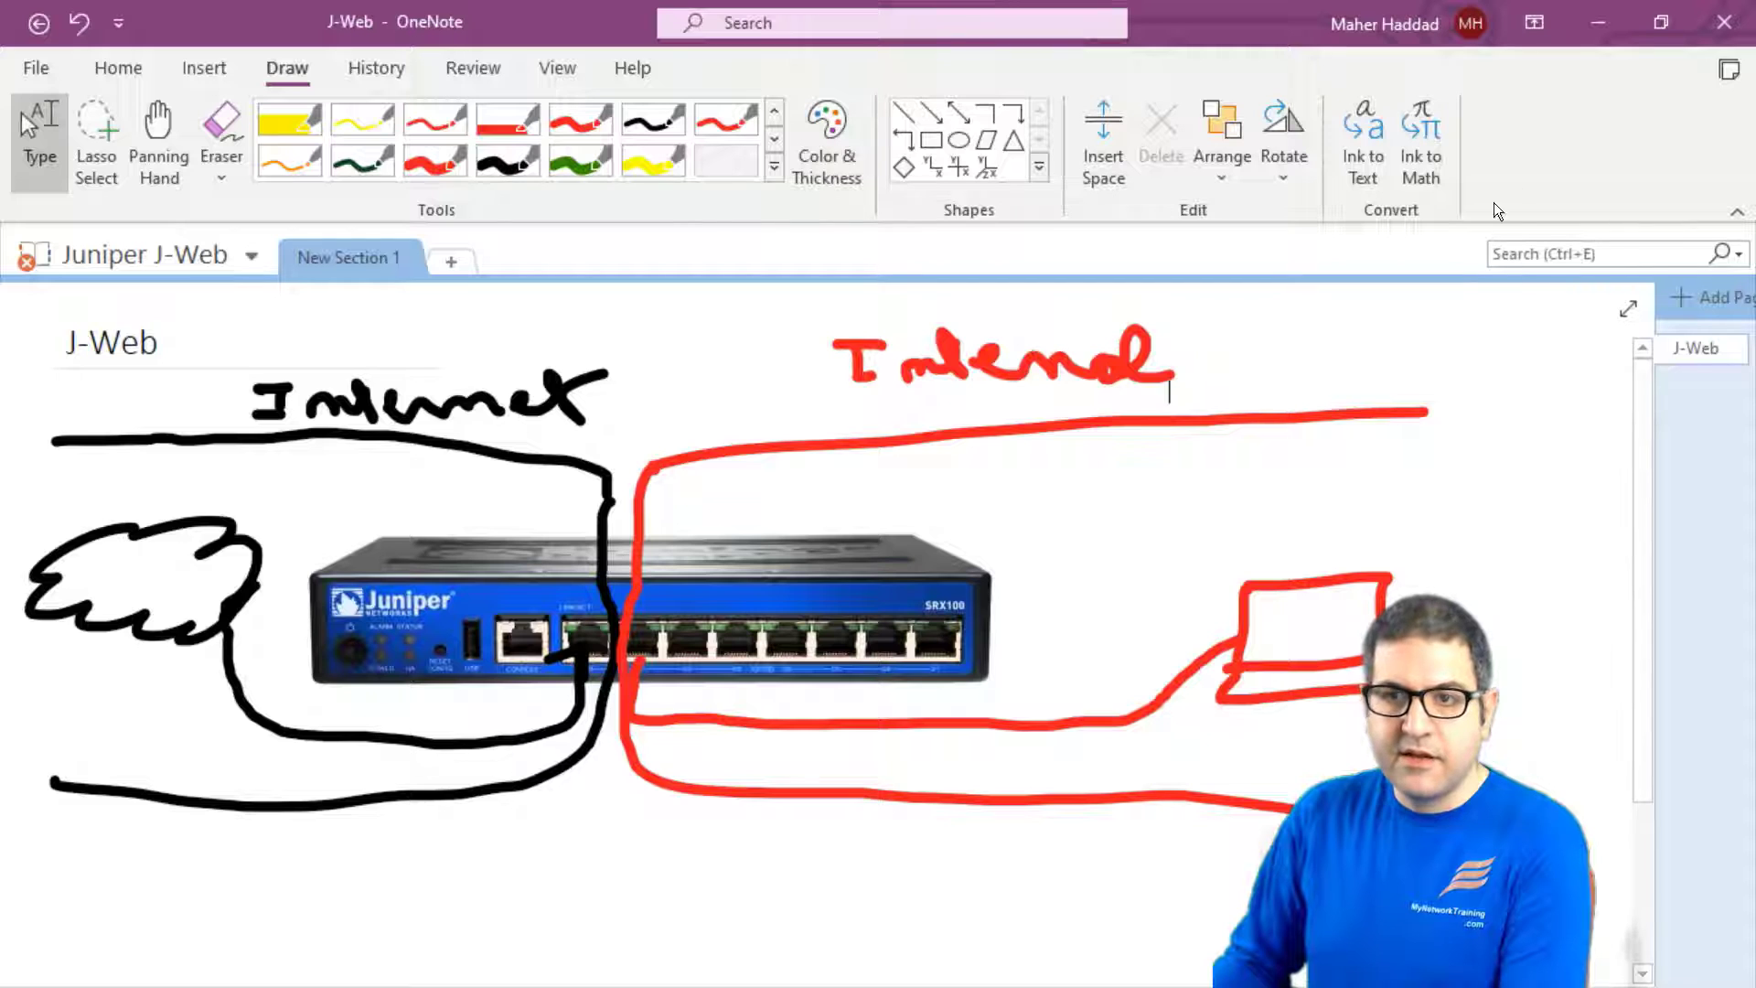
pyautogui.hotkey('alt', 'Tab')
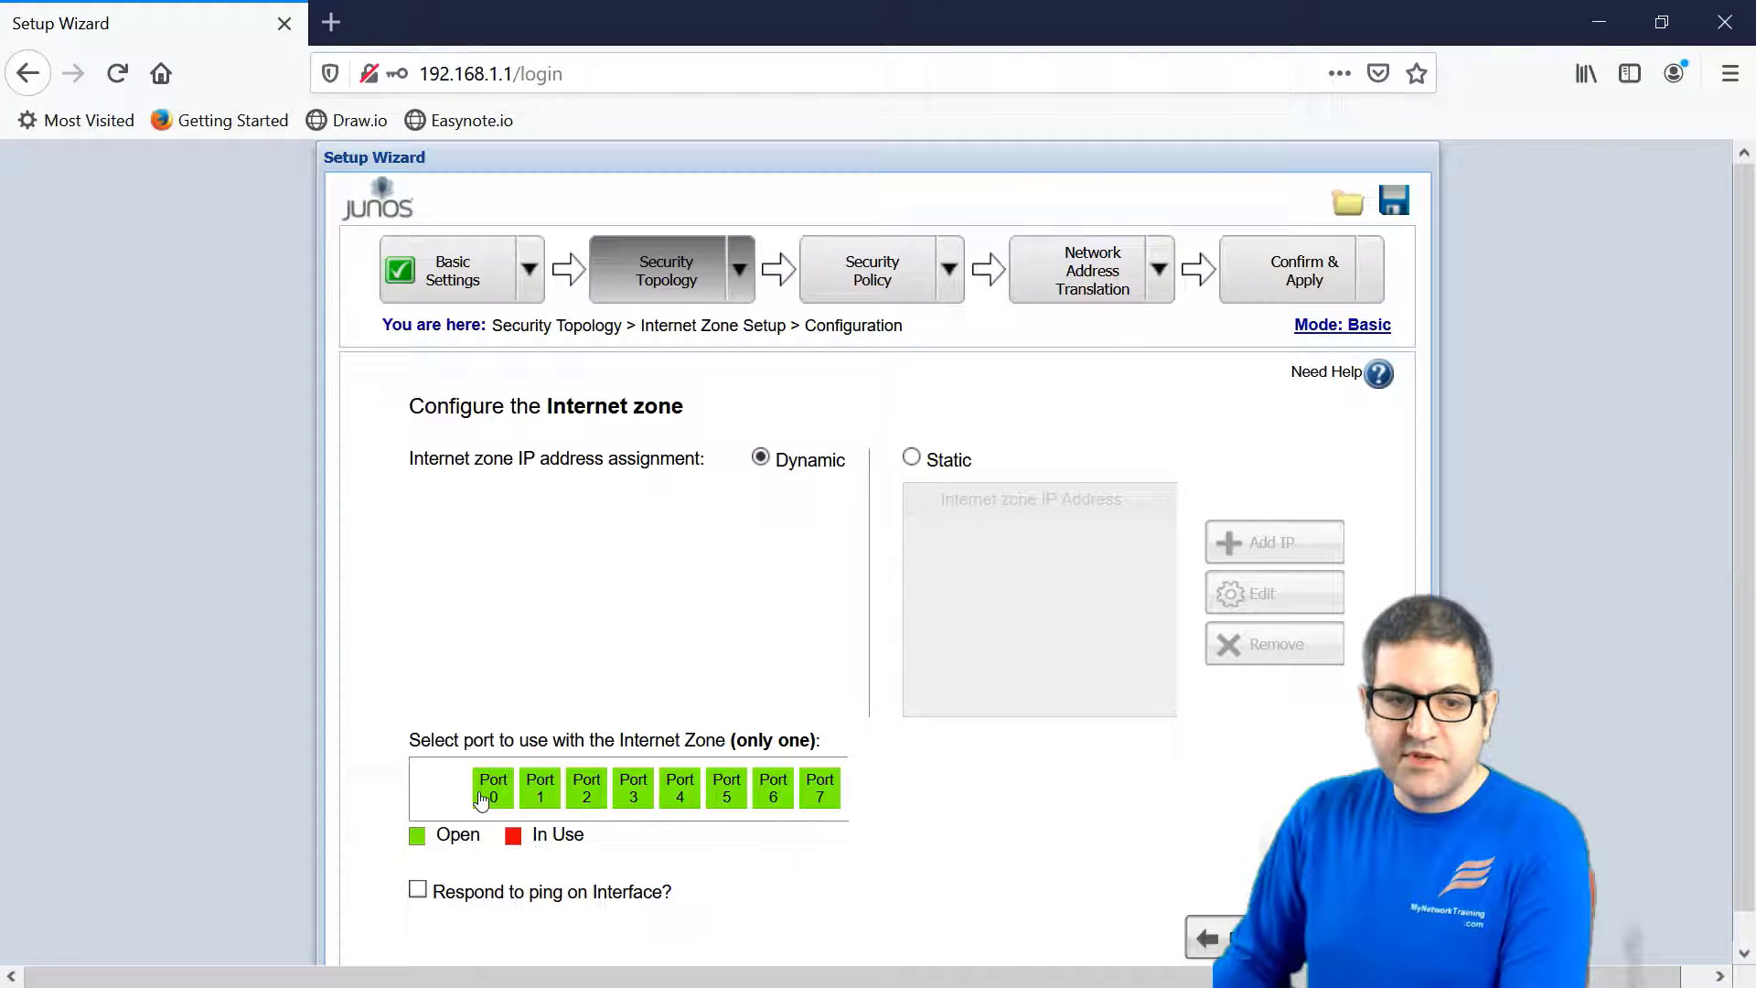
# - Assign Port 0 to the Internet zone with Dynamic addressing, then continue
pyautogui.click(491, 789)
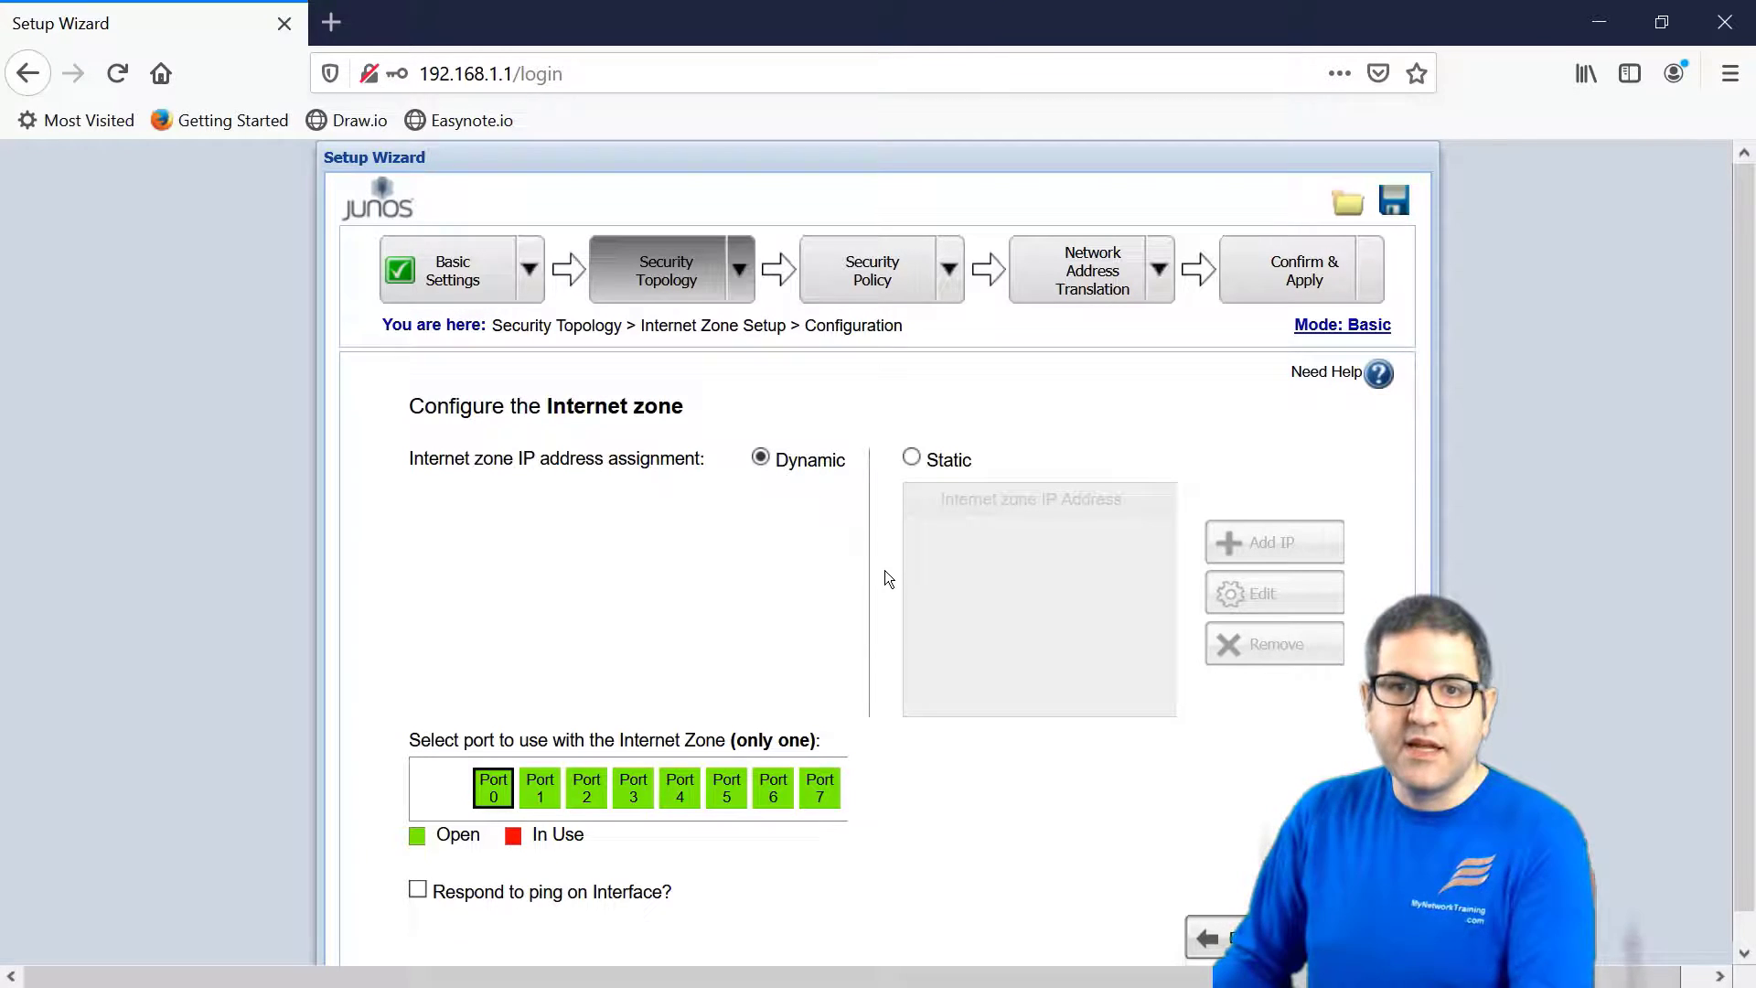
pyautogui.click(494, 805)
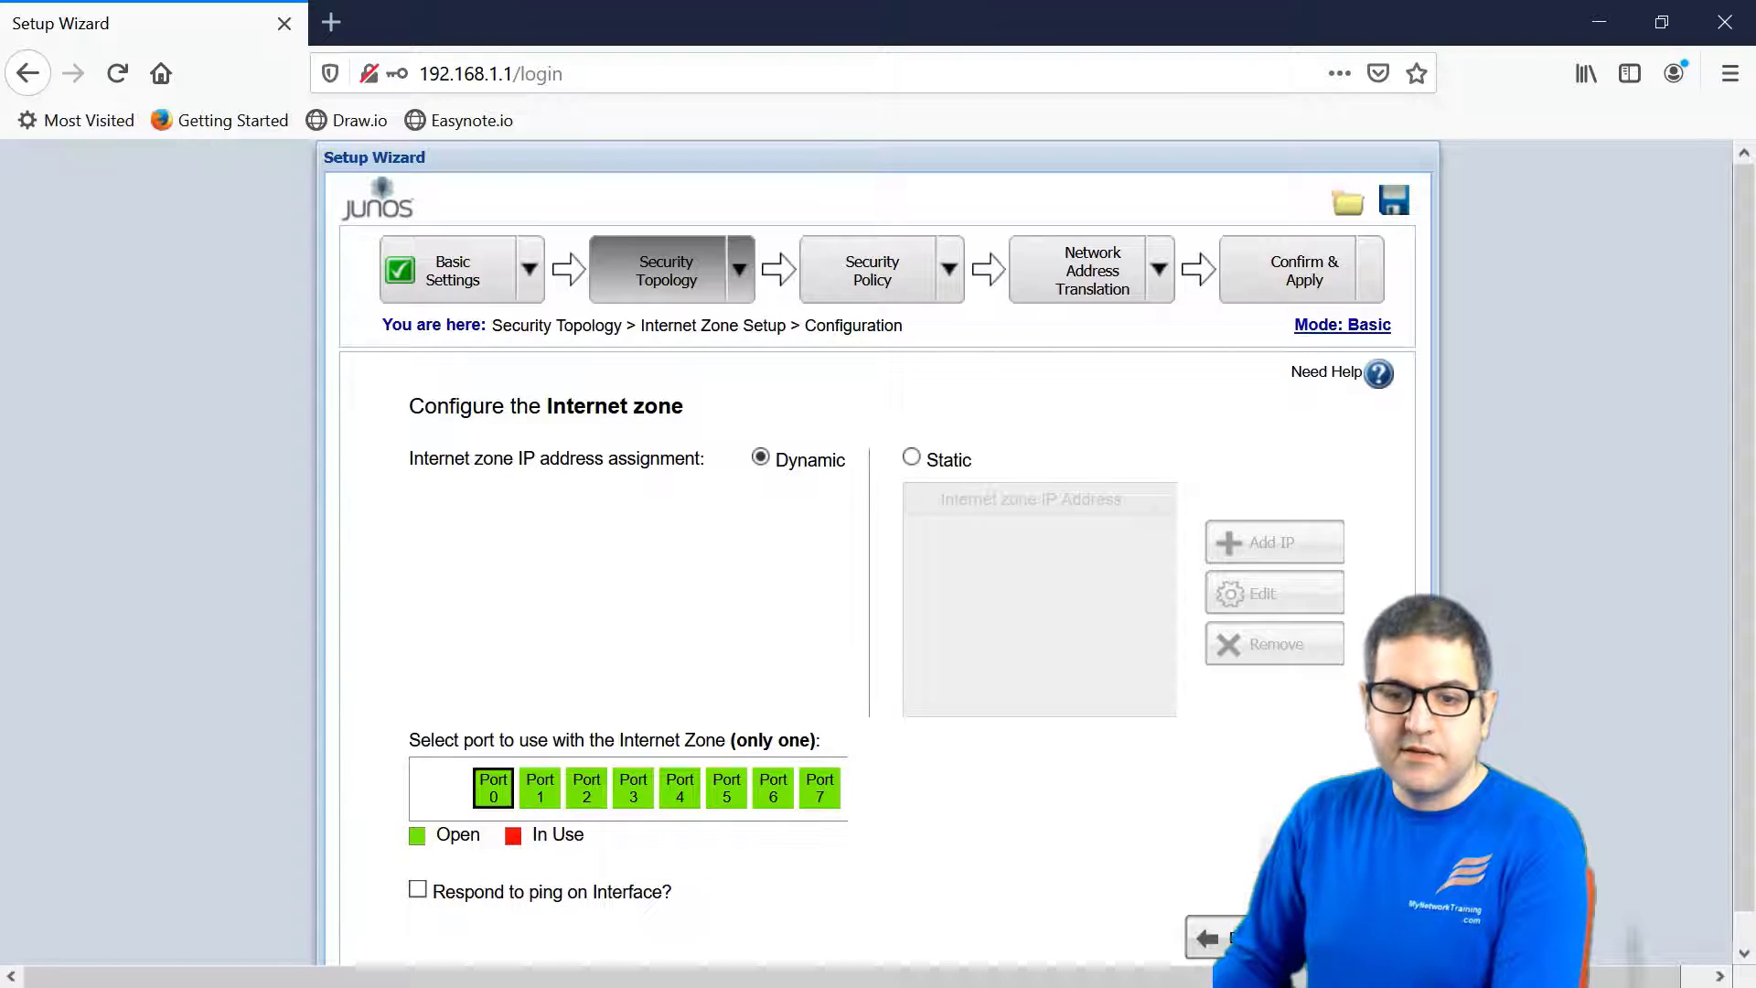
pyautogui.click(1453, 938)
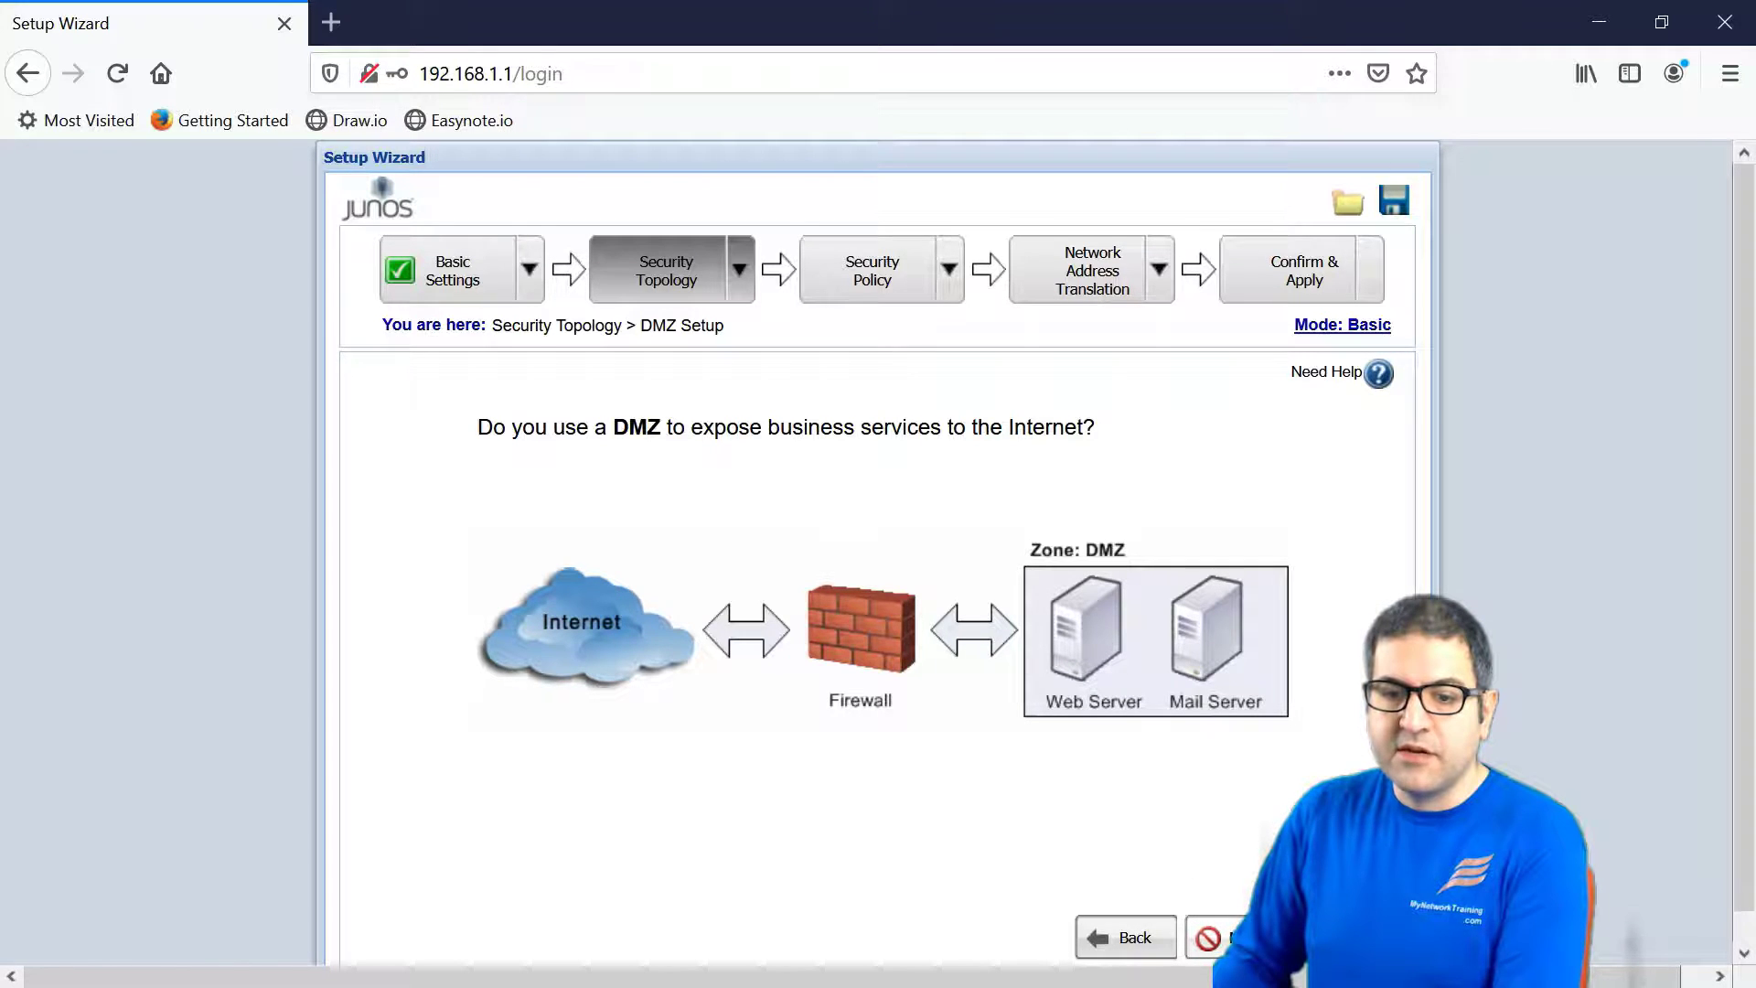
# - Skip the DMZ and continue to adding the Internal zone
pyautogui.click(1298, 937)
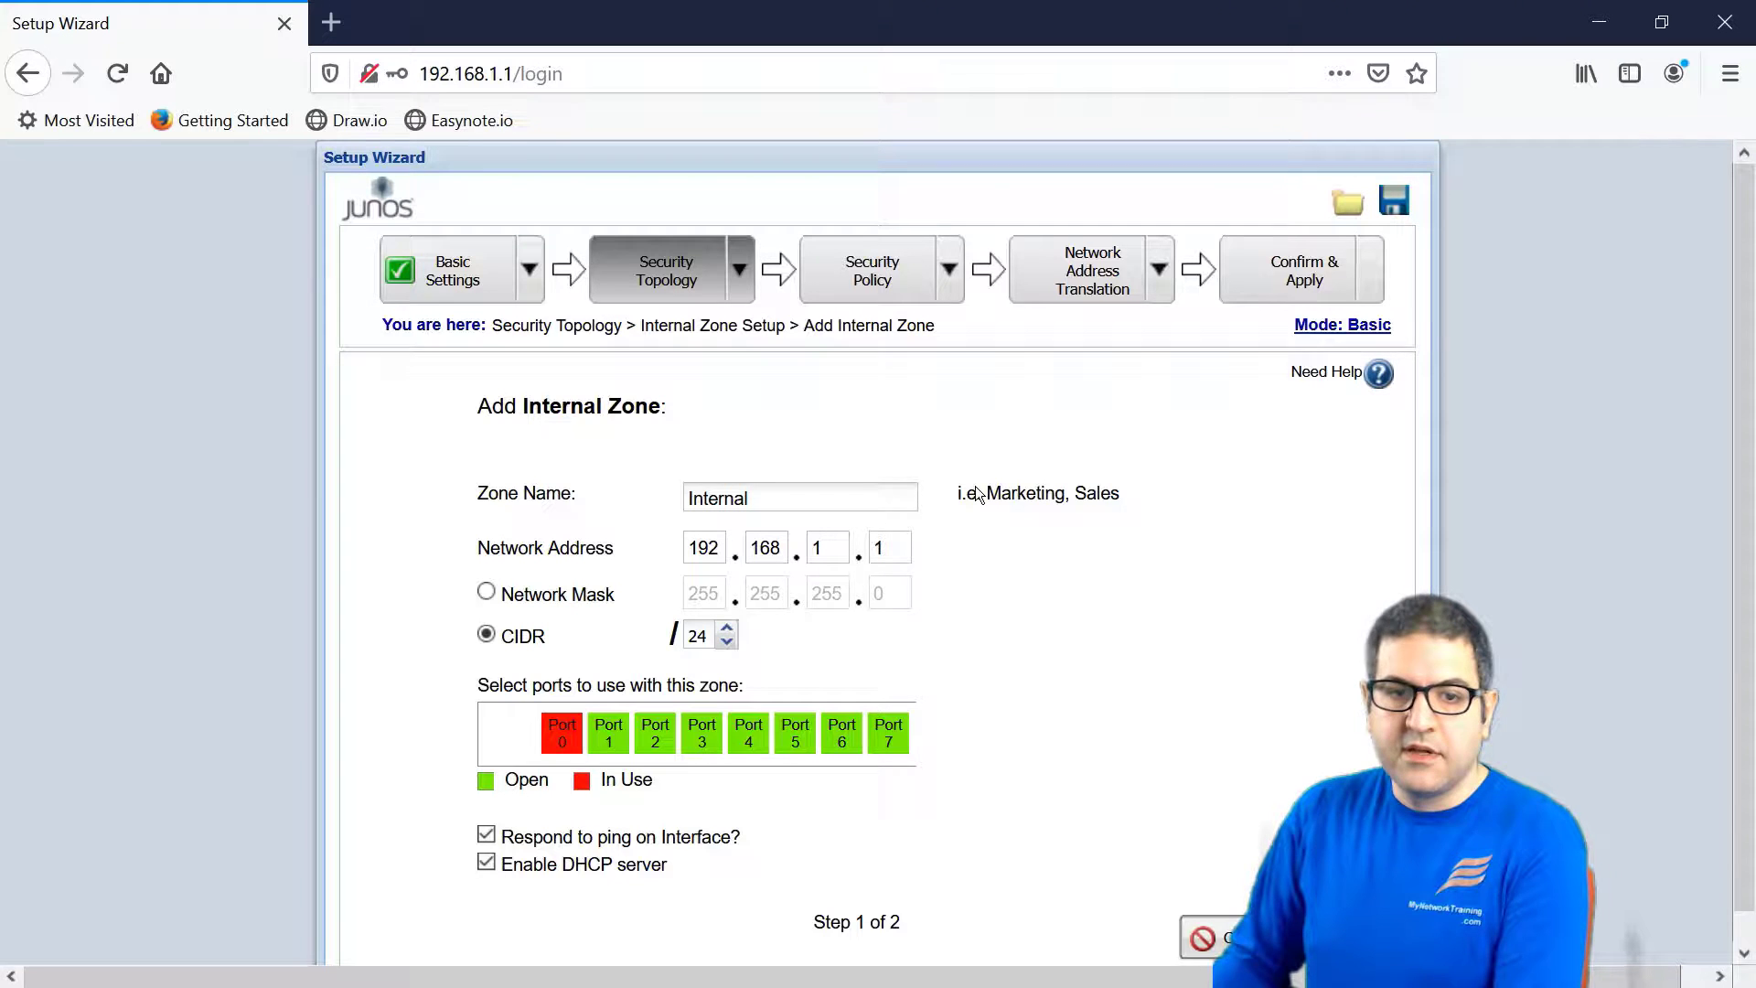
# - Keep the zone name Internal and add ports 1 through 7 to the Internal zone
pyautogui.doubleClick(843, 497)
pyautogui.click(842, 497)
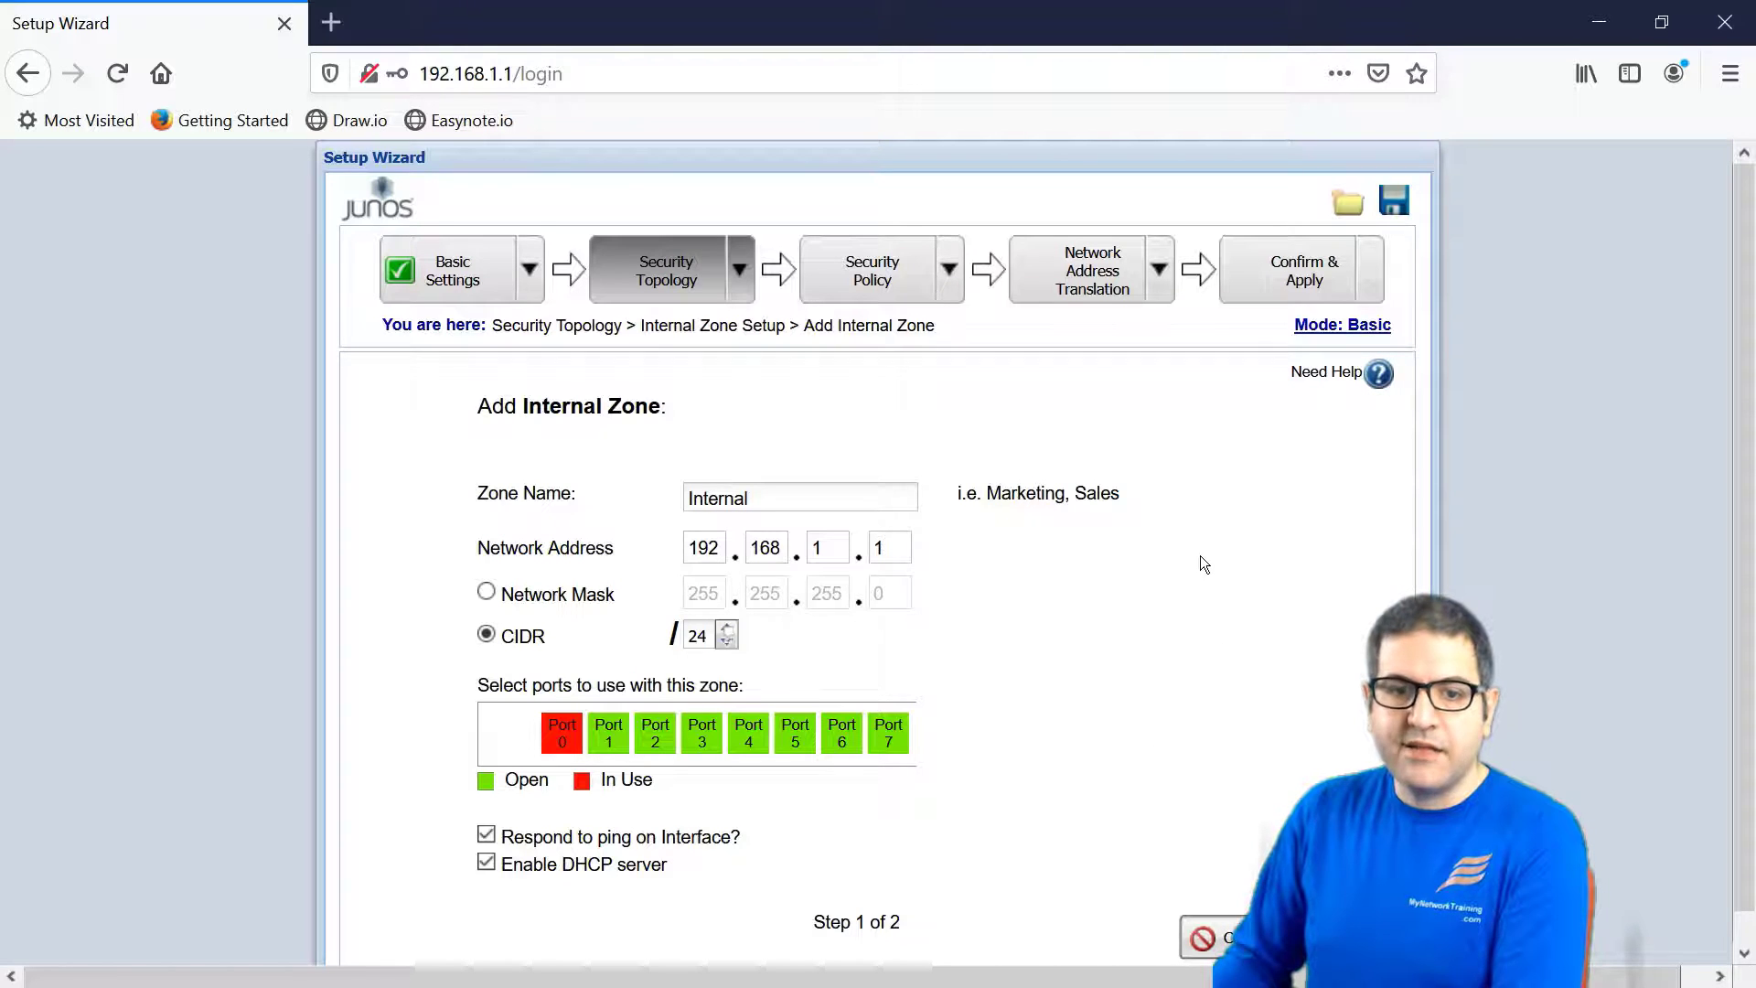
pyautogui.click(1158, 268)
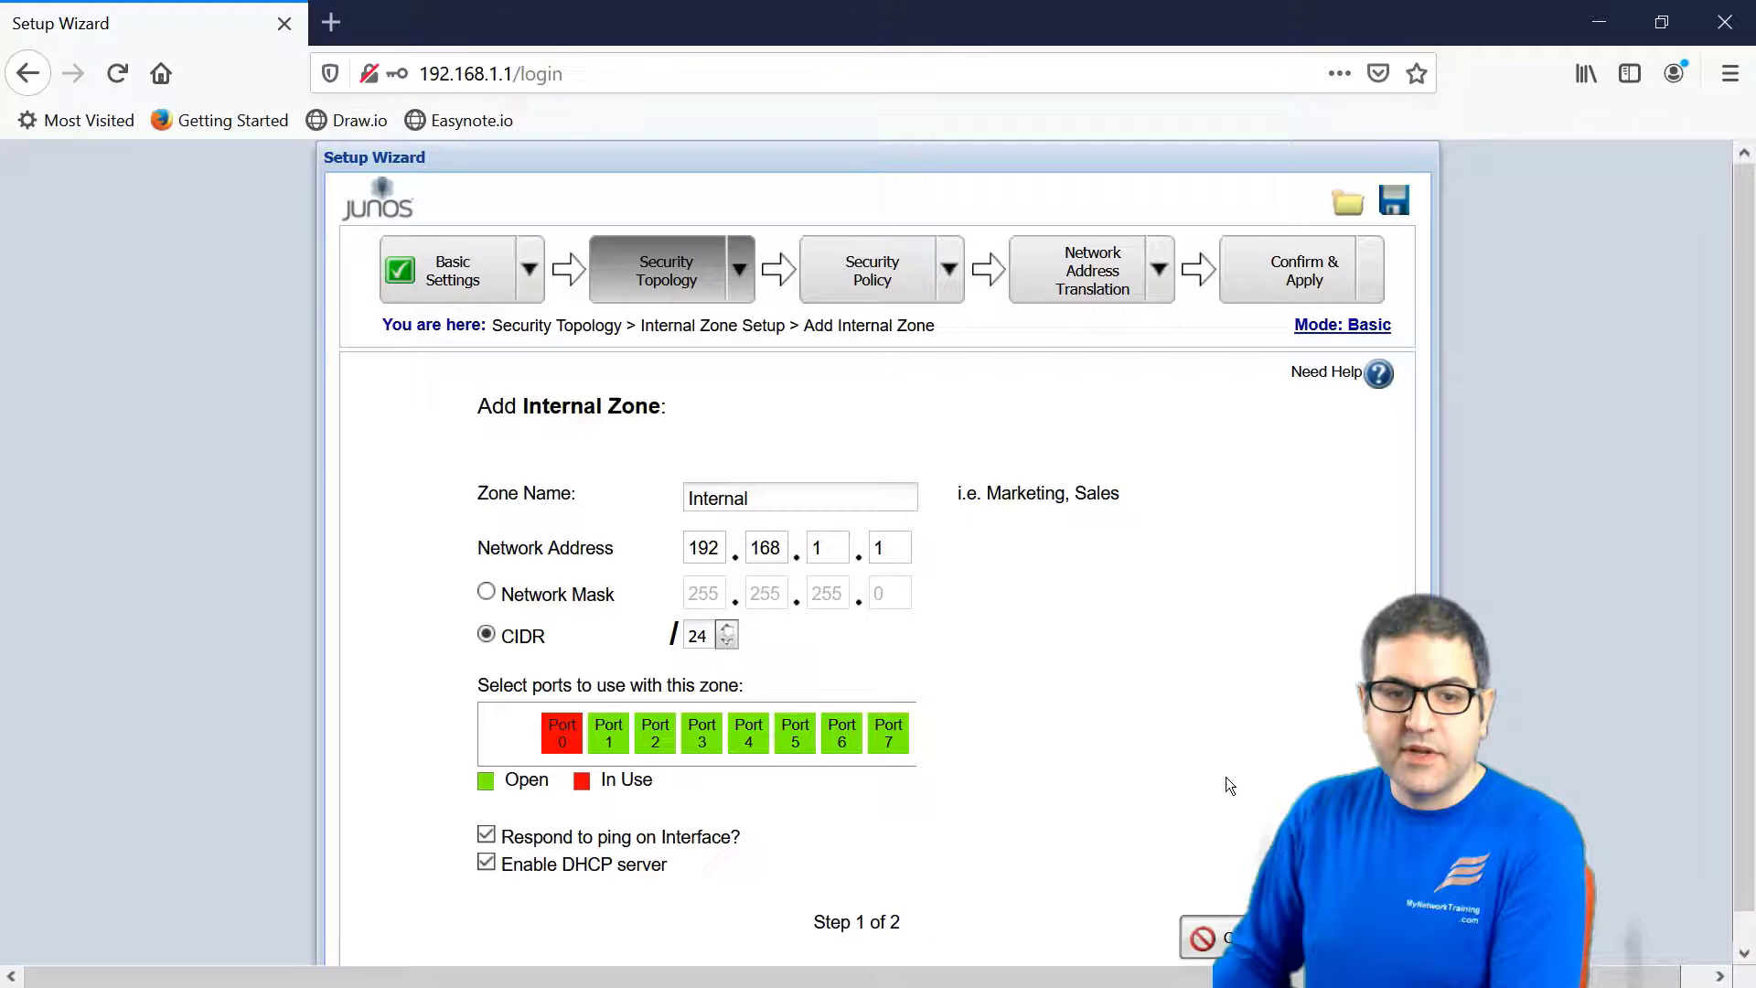
pyautogui.click(608, 731)
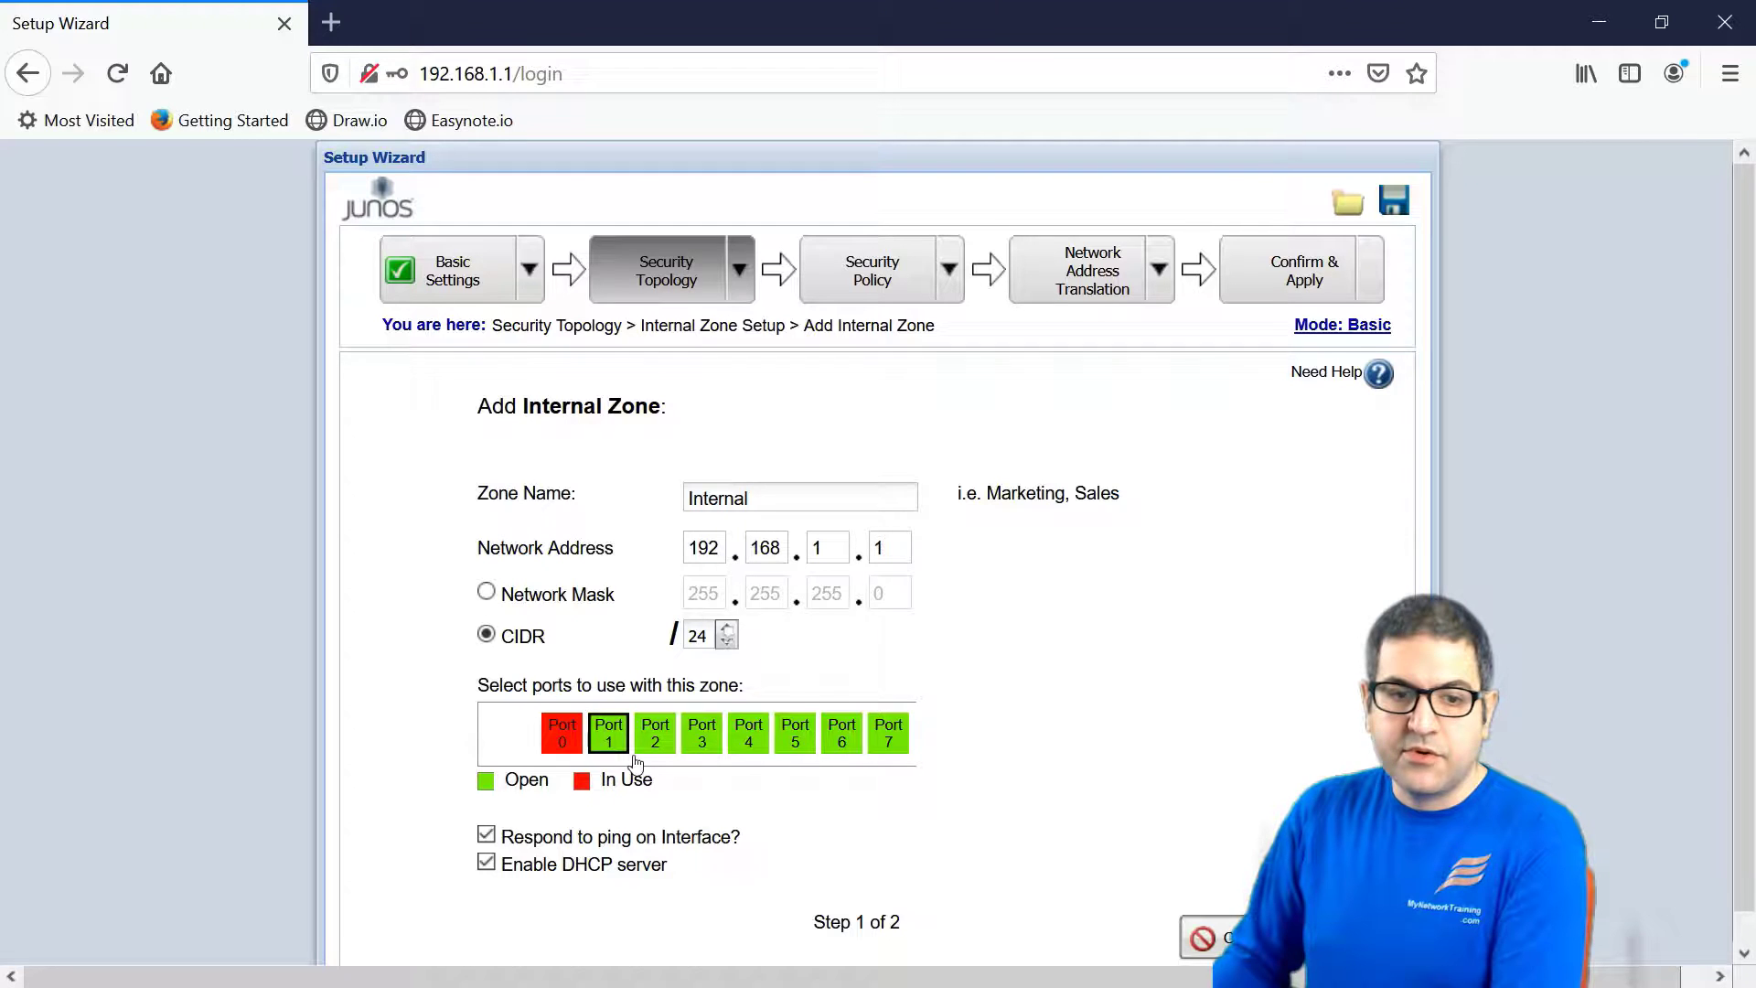
pyautogui.click(655, 732)
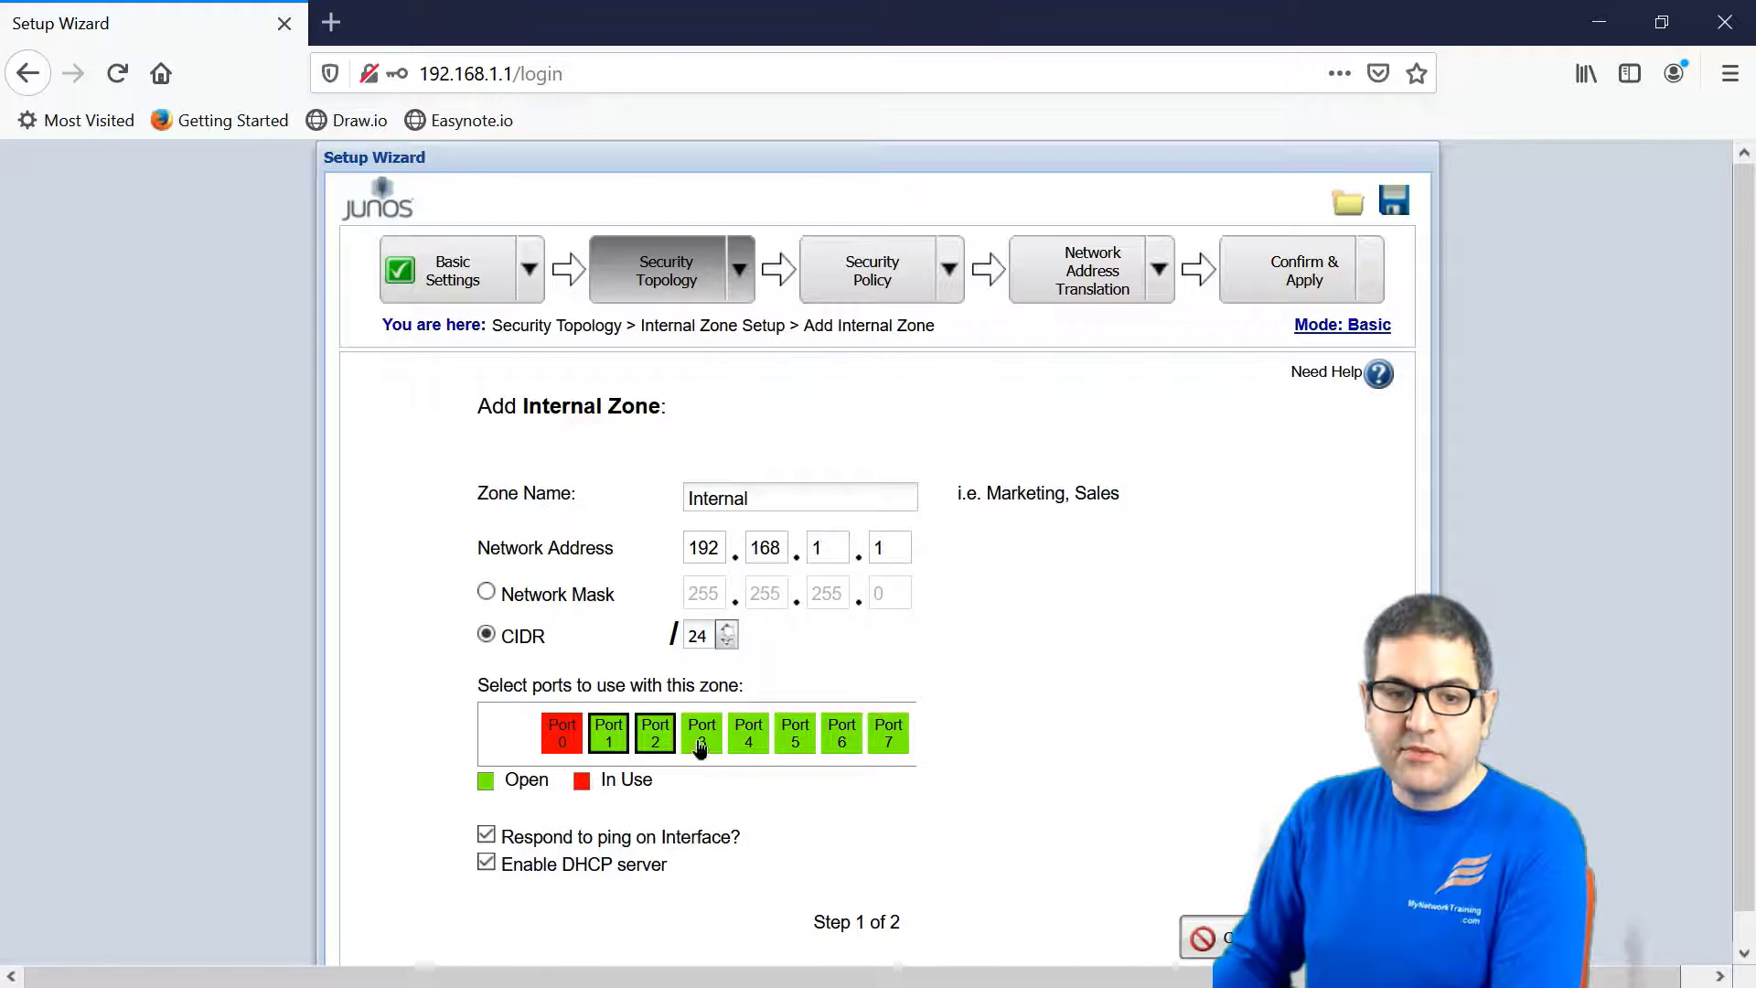
pyautogui.click(759, 736)
pyautogui.click(795, 733)
pyautogui.click(841, 733)
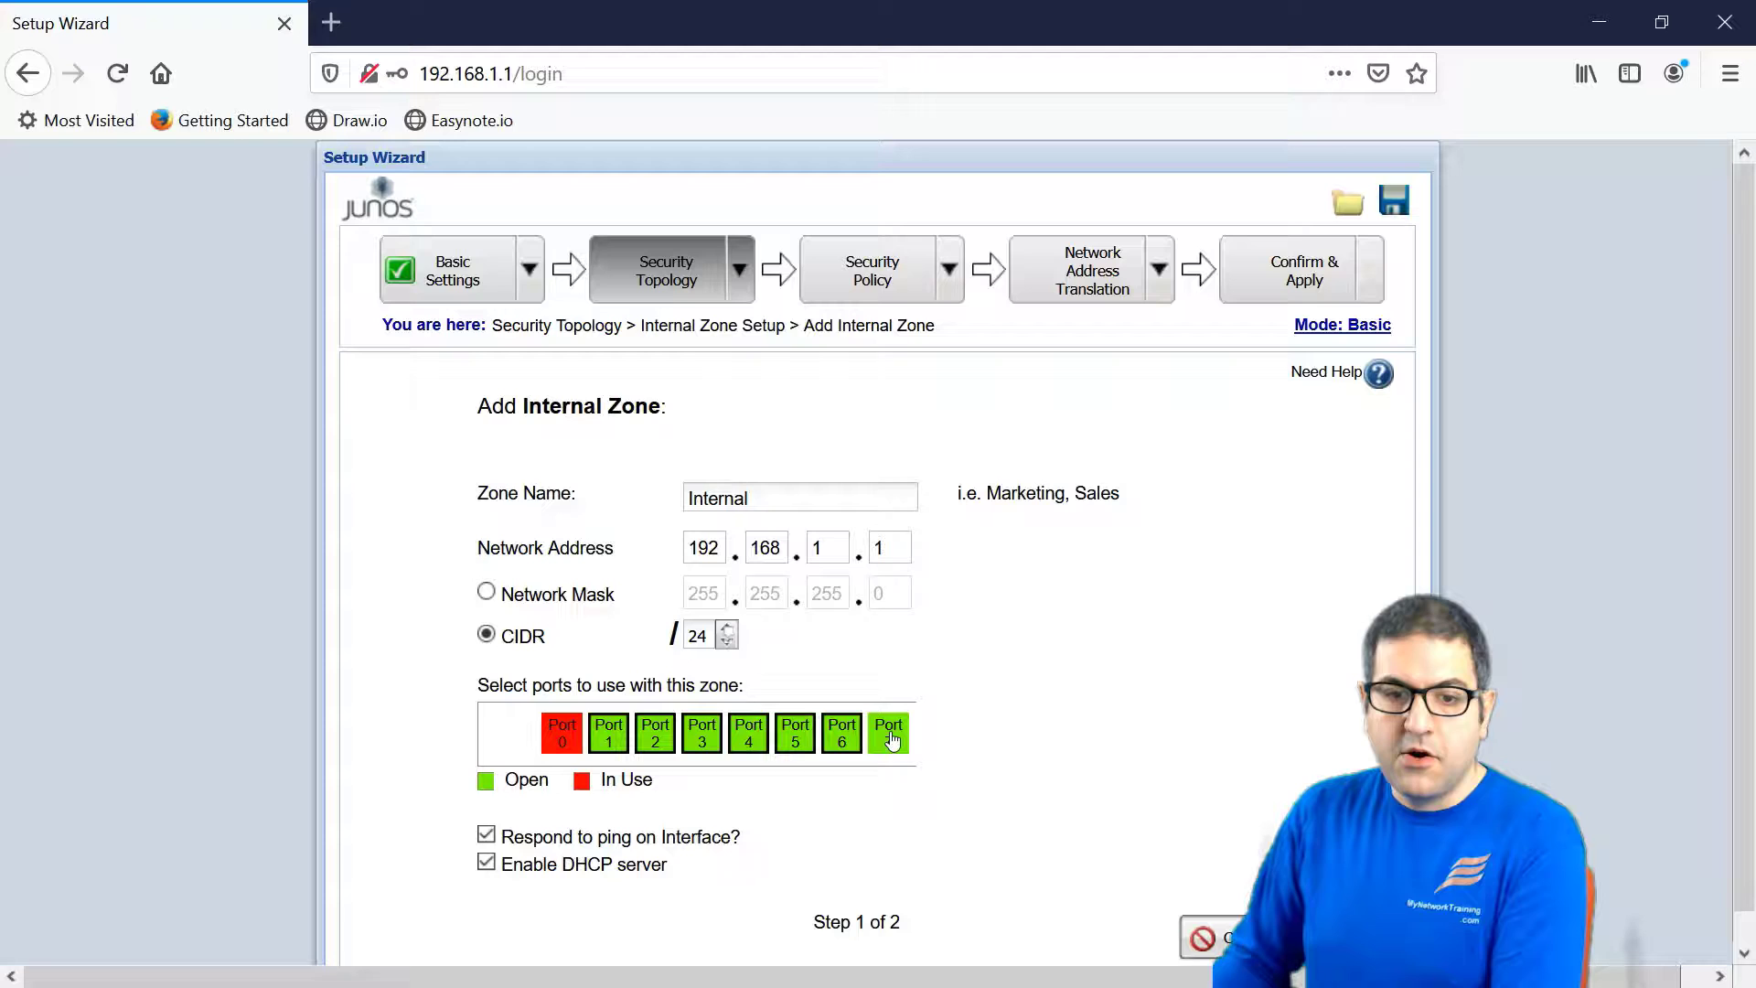
pyautogui.click(888, 733)
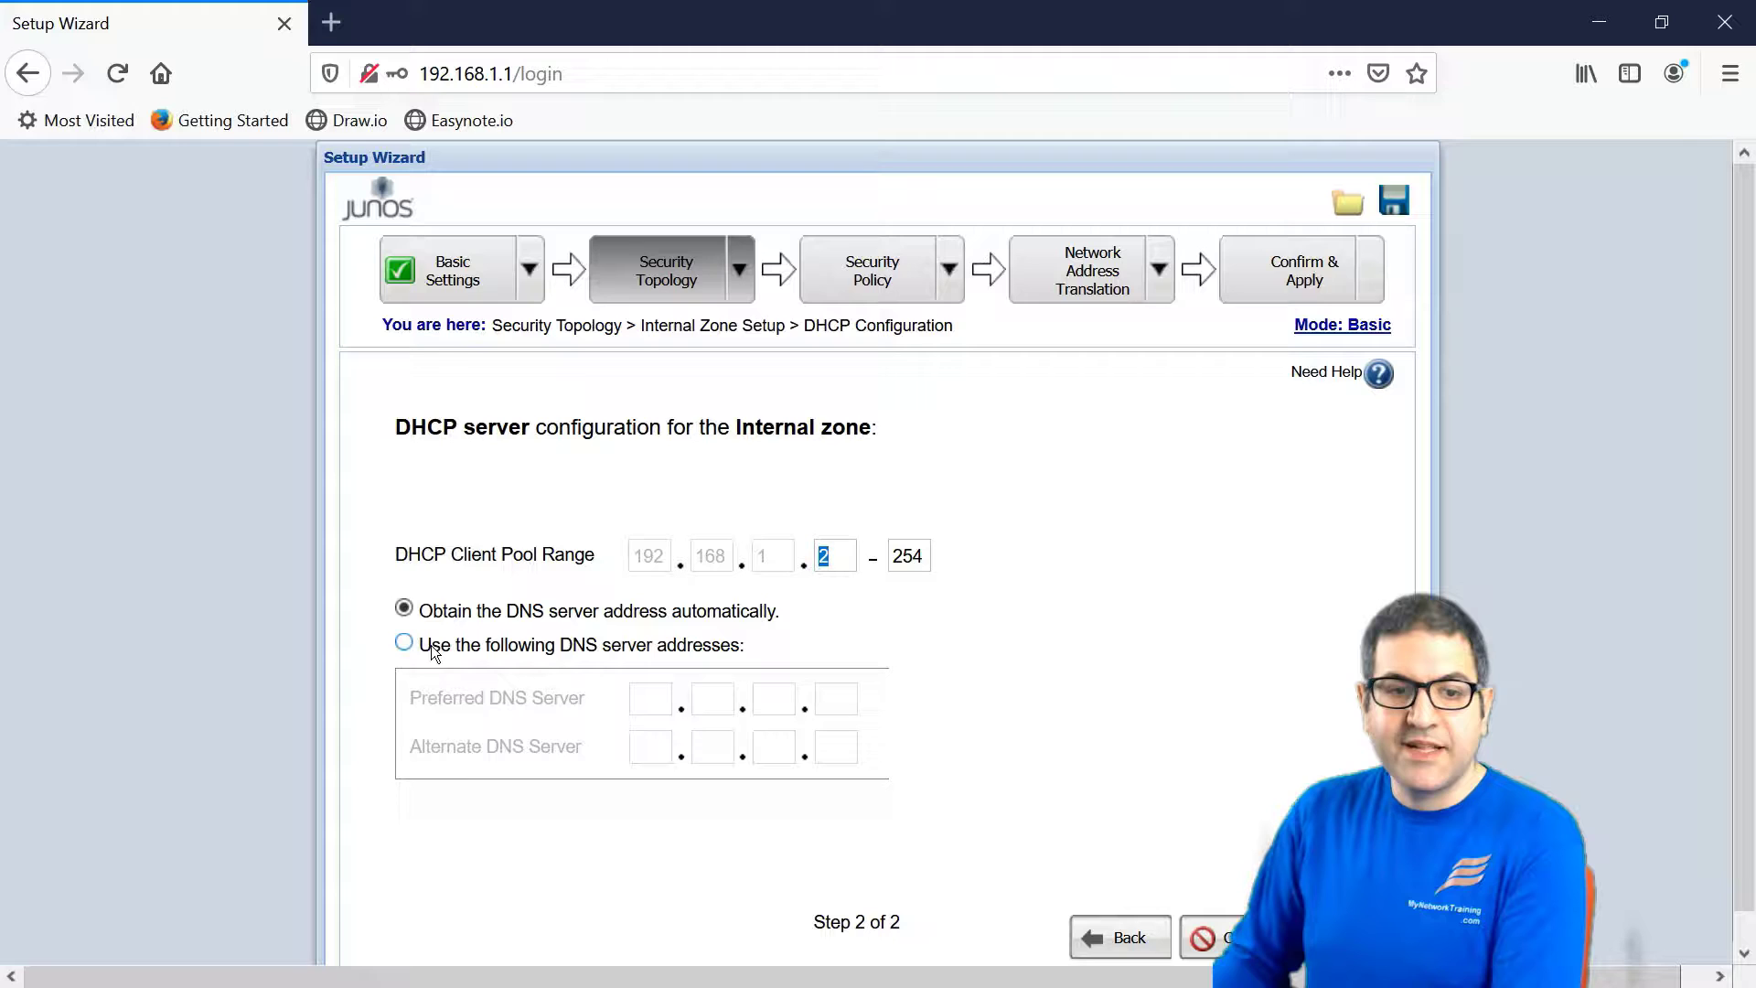
# - Set the Internal zone DHCP DNS servers manually to 8.8.8.8 and 1.1.1.1
pyautogui.click(403, 641)
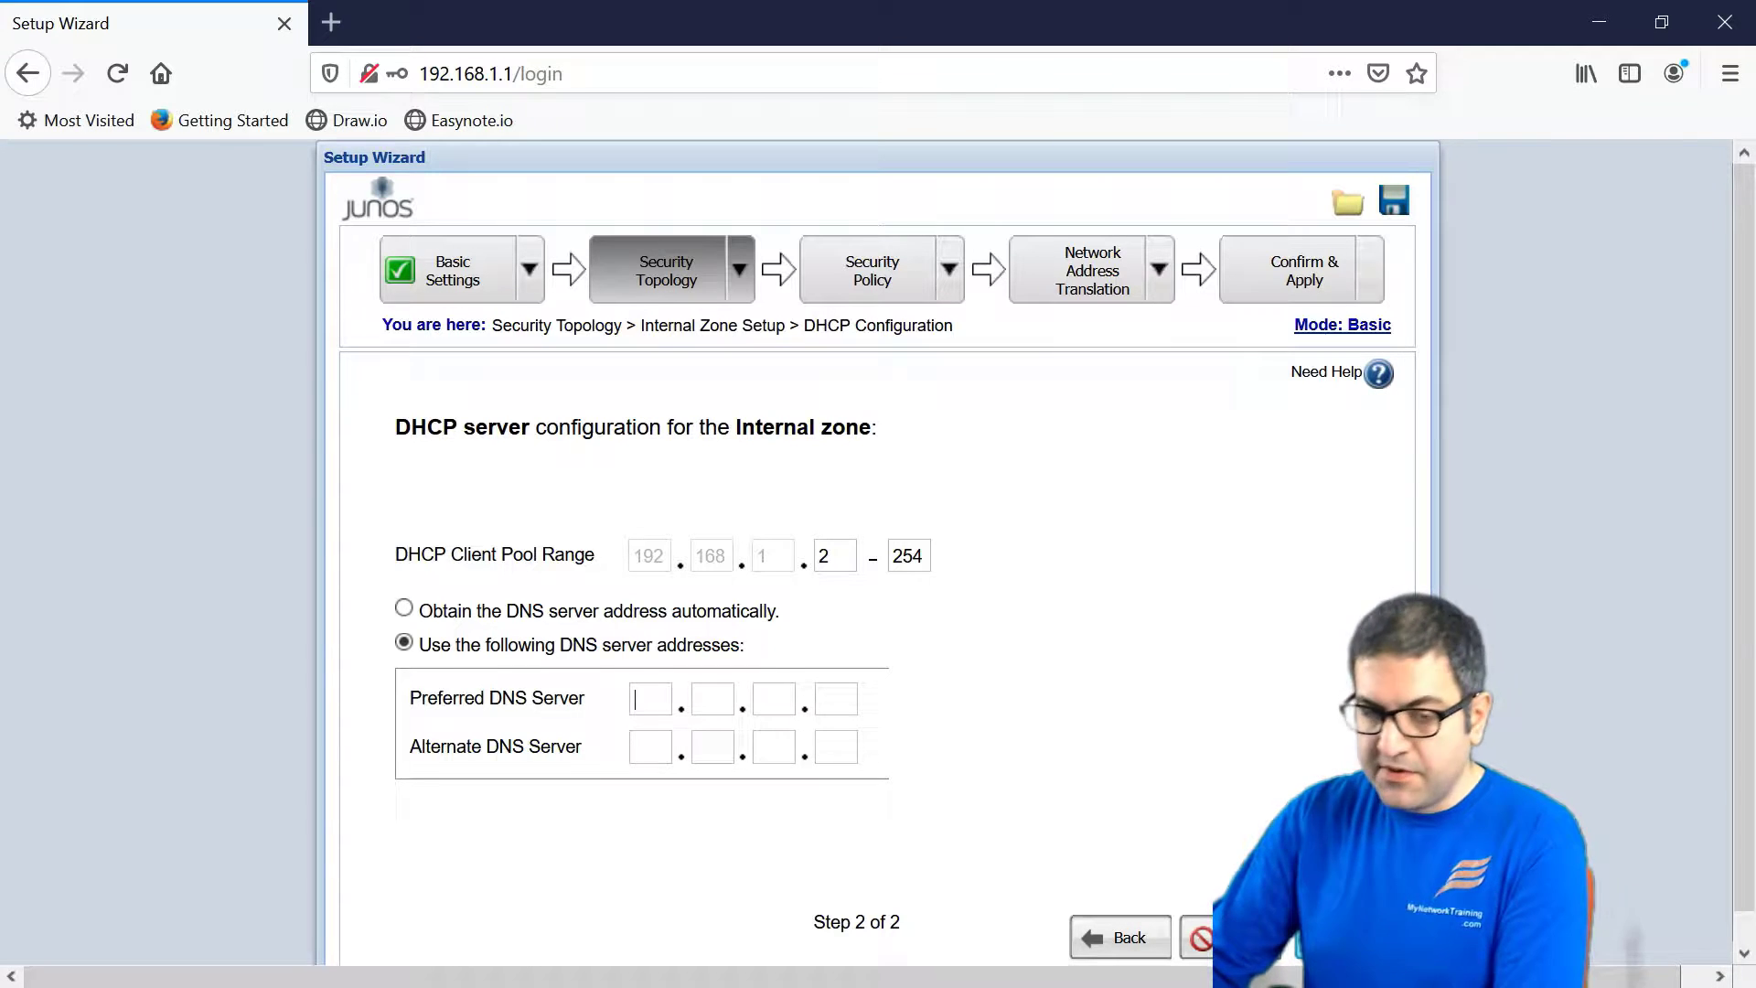
pyautogui.write('8')
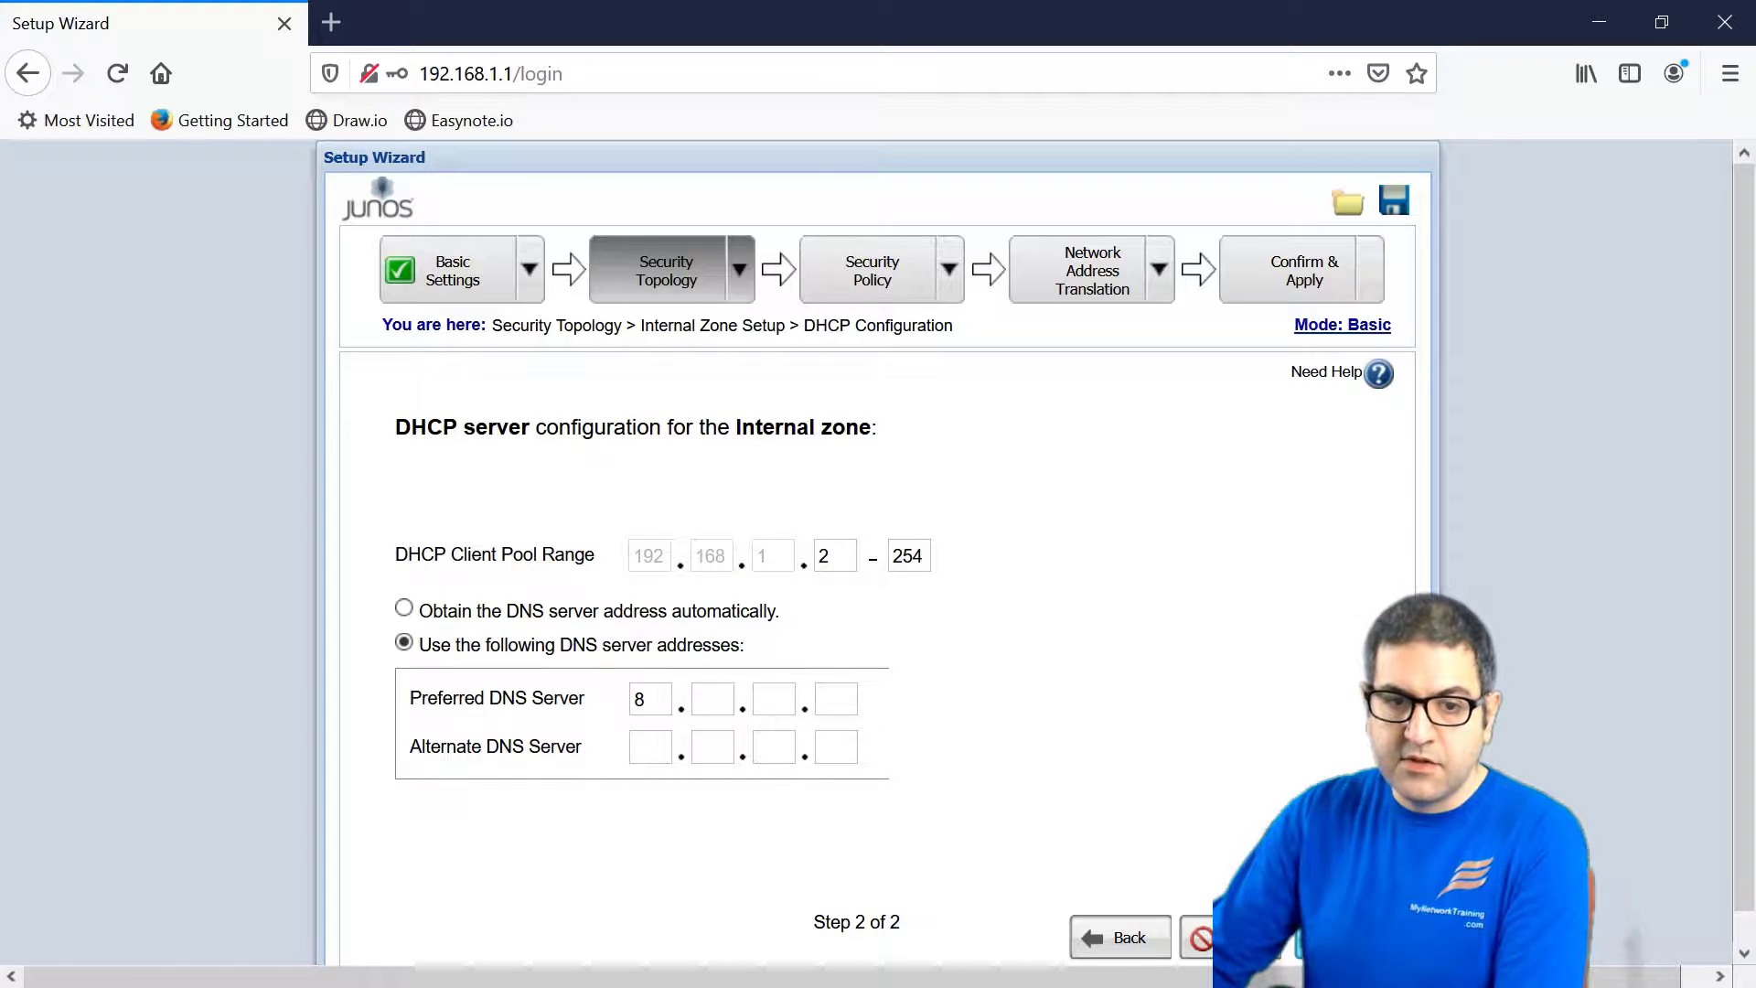
pyautogui.write('.8.8.8')
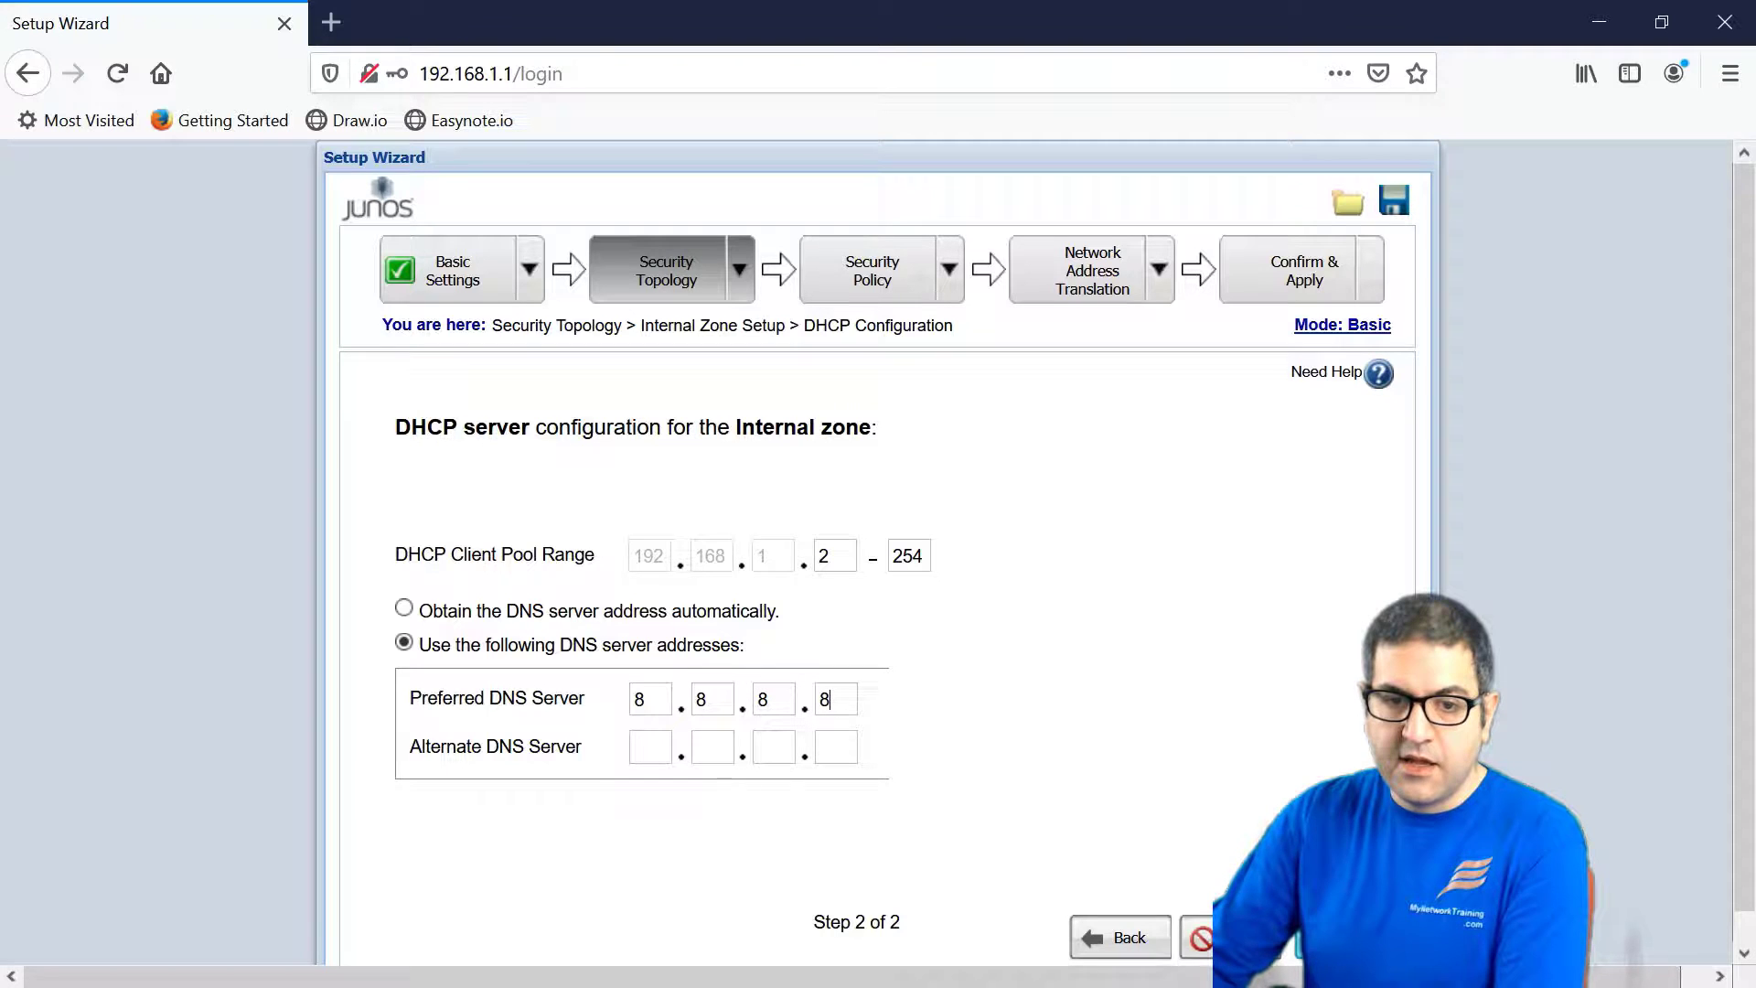
pyautogui.press('Tab')
pyautogui.write('1.1.1.')
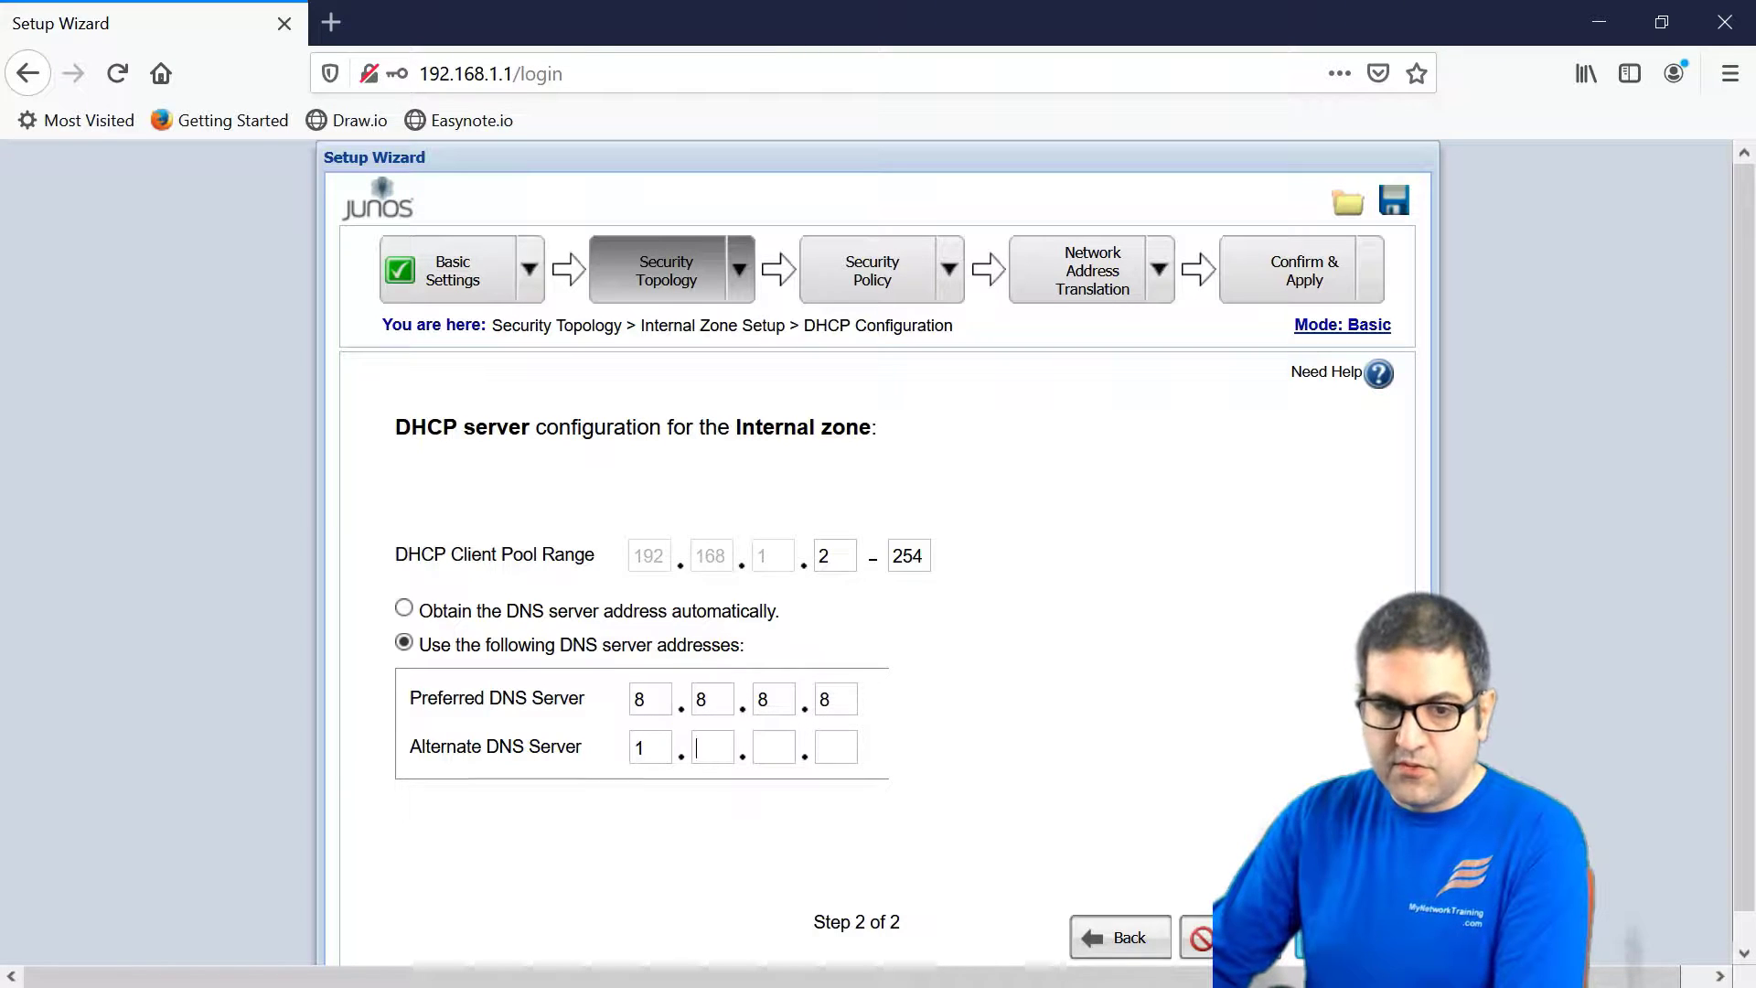
pyautogui.write('1')
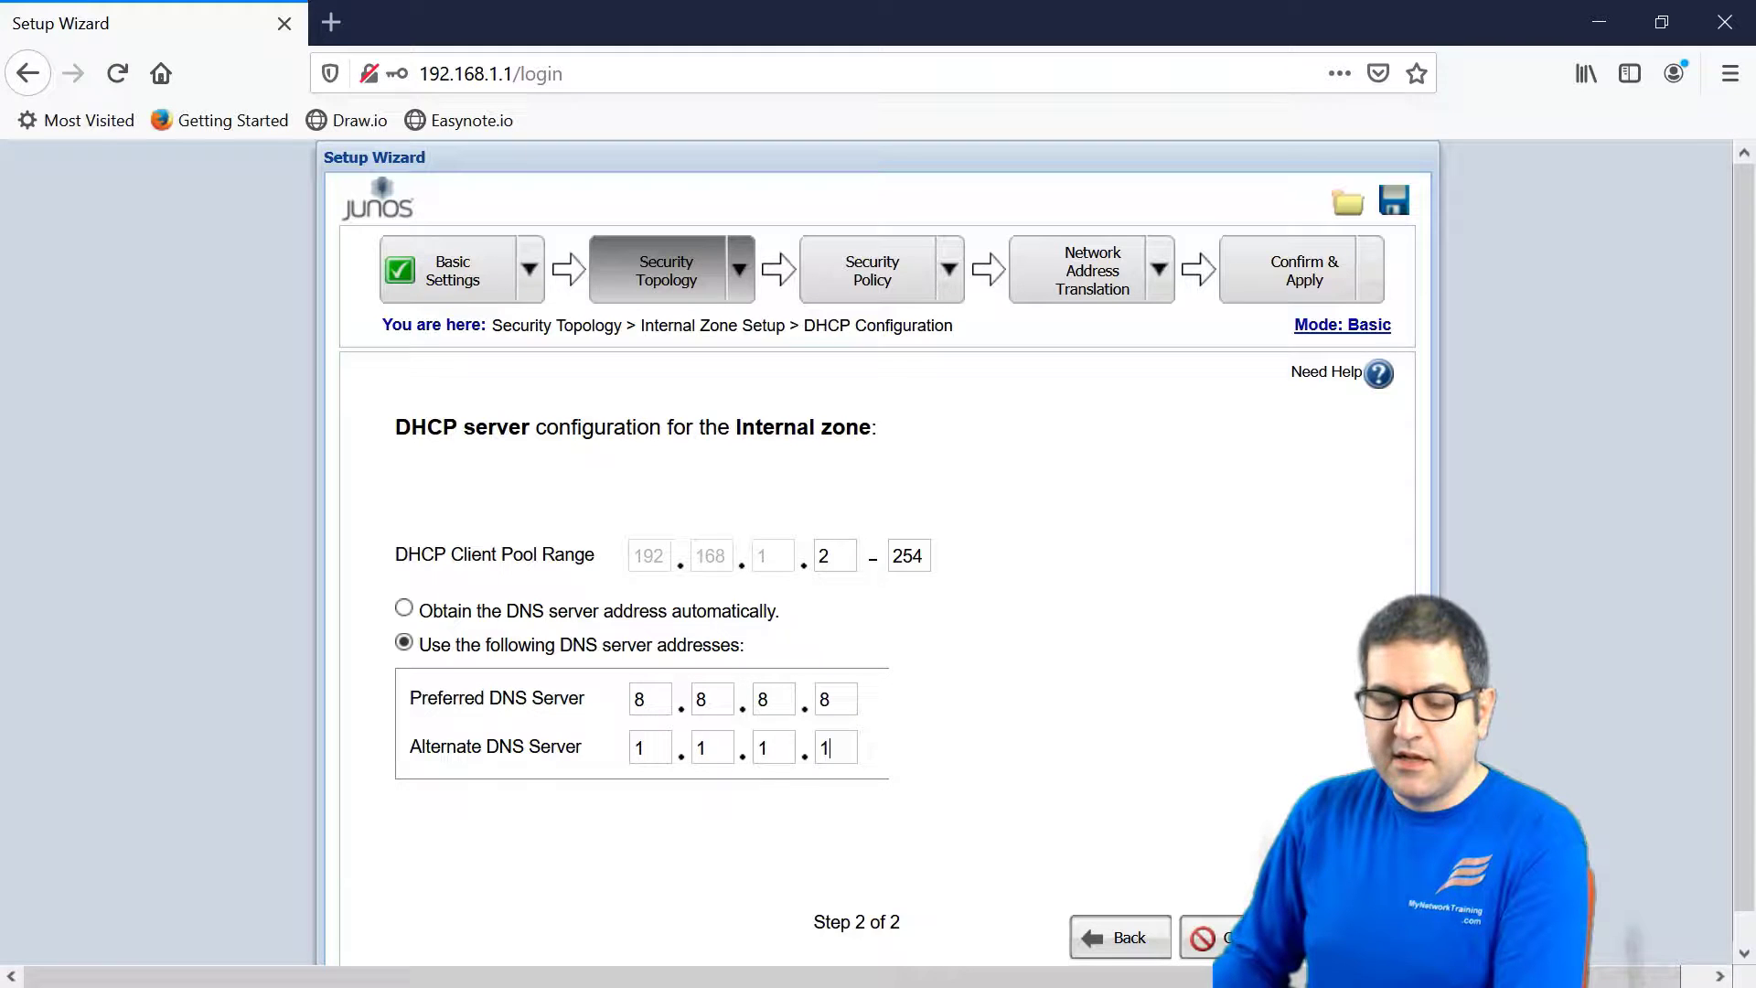
pyautogui.press('Return')
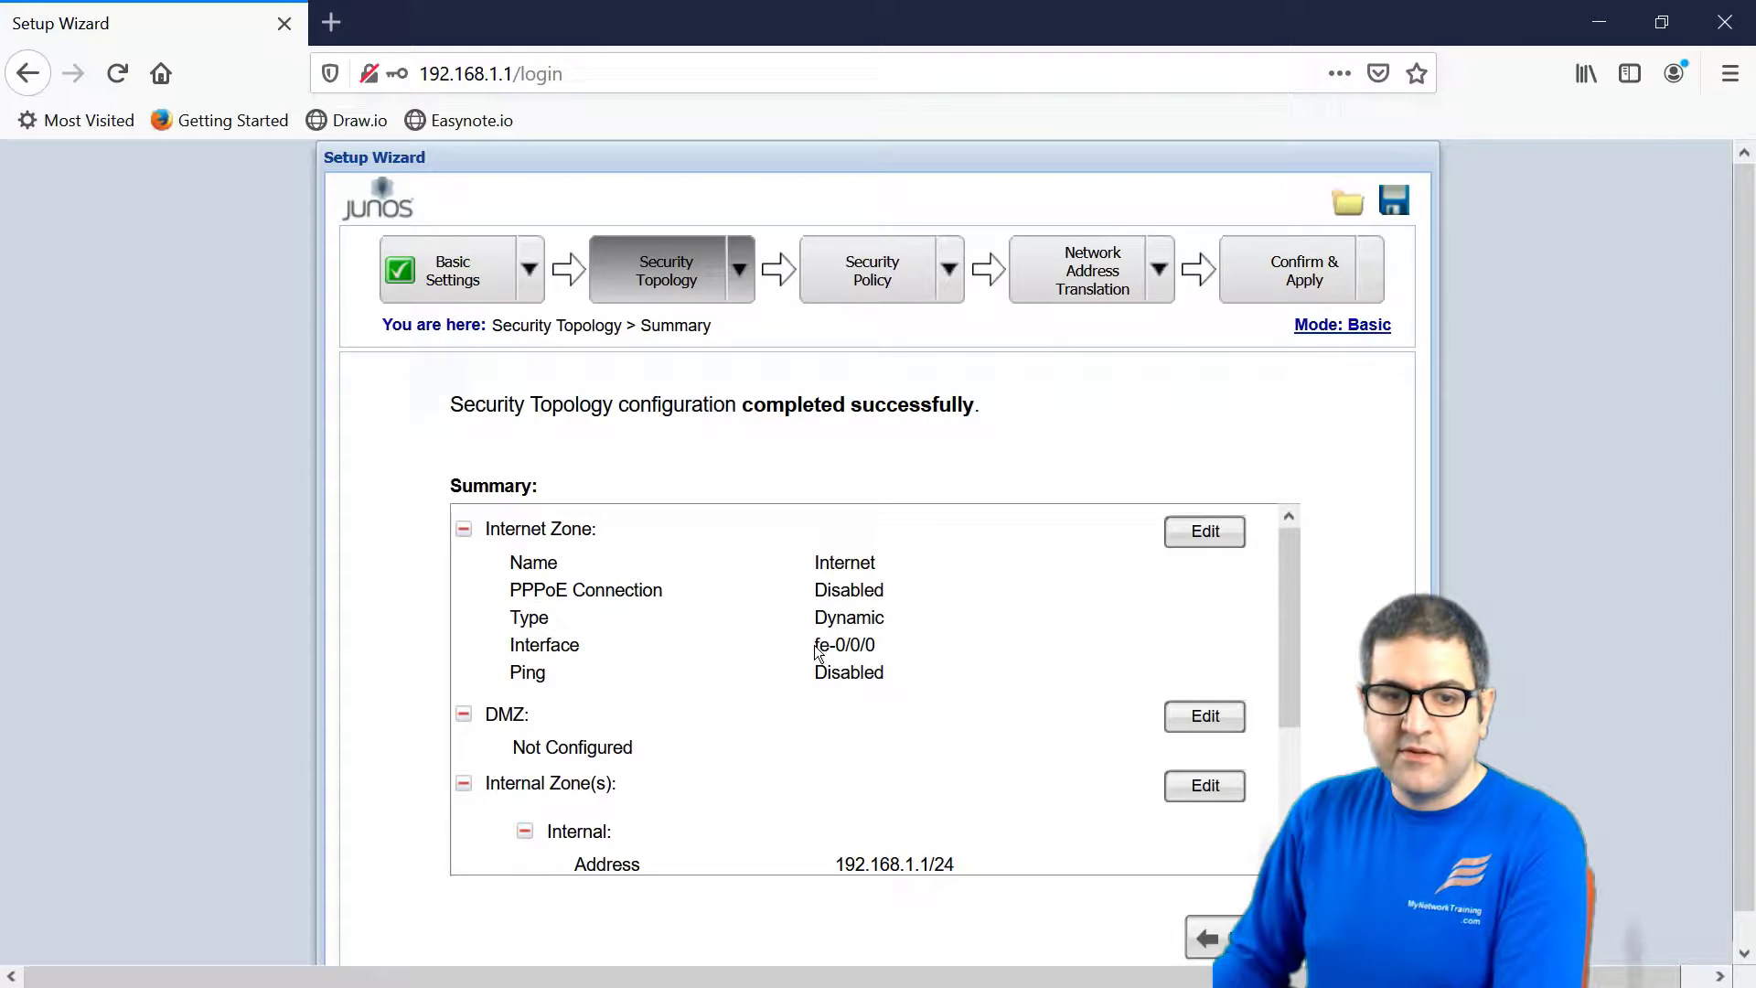
pyautogui.scroll(-2, 750, 649)
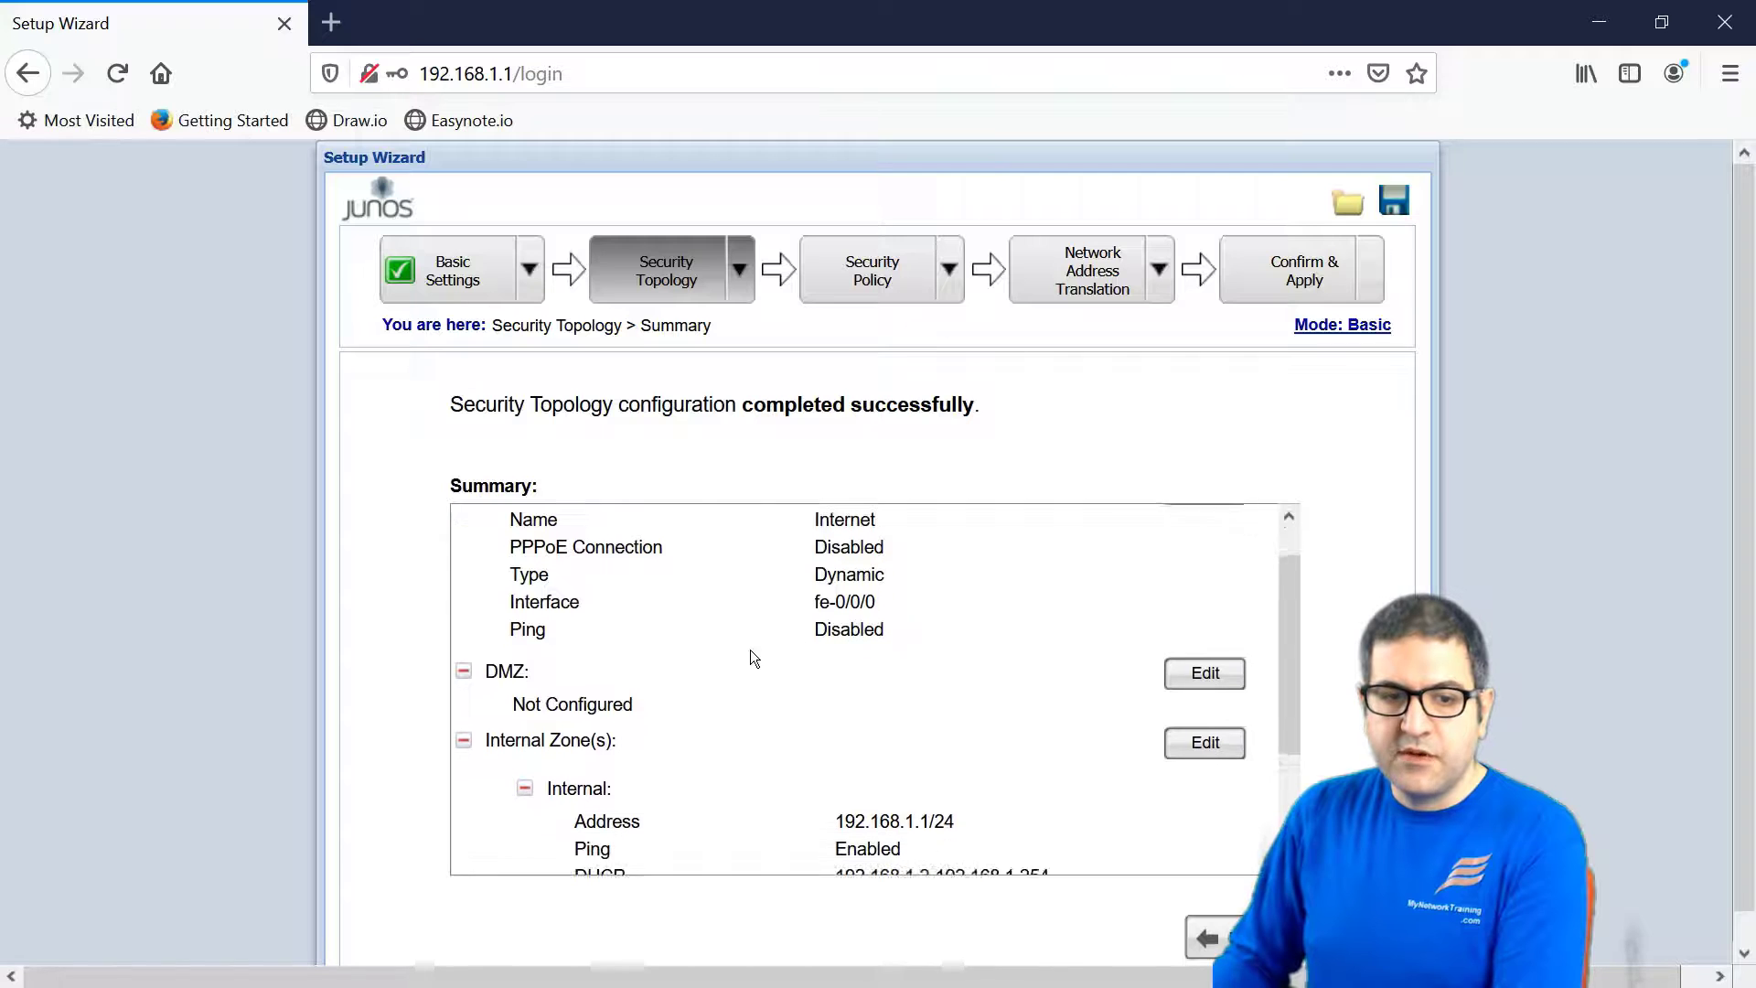
pyautogui.scroll(-3, 728, 633)
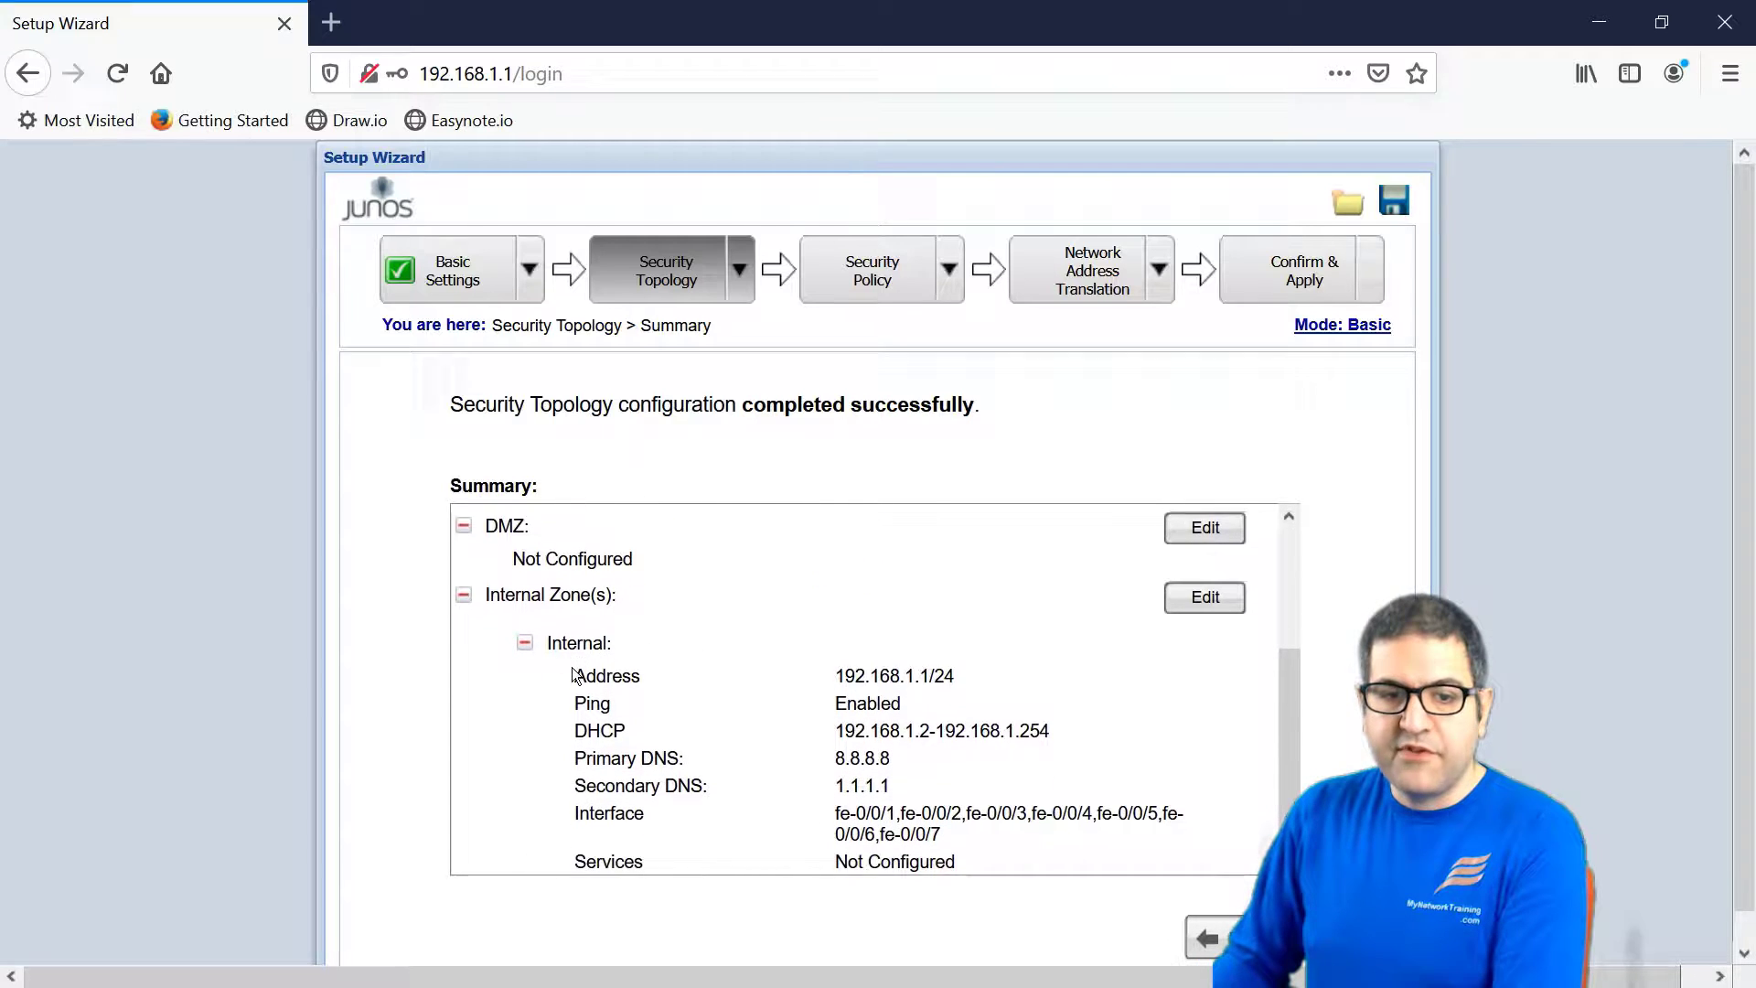
pyautogui.scroll(-1, 732, 712)
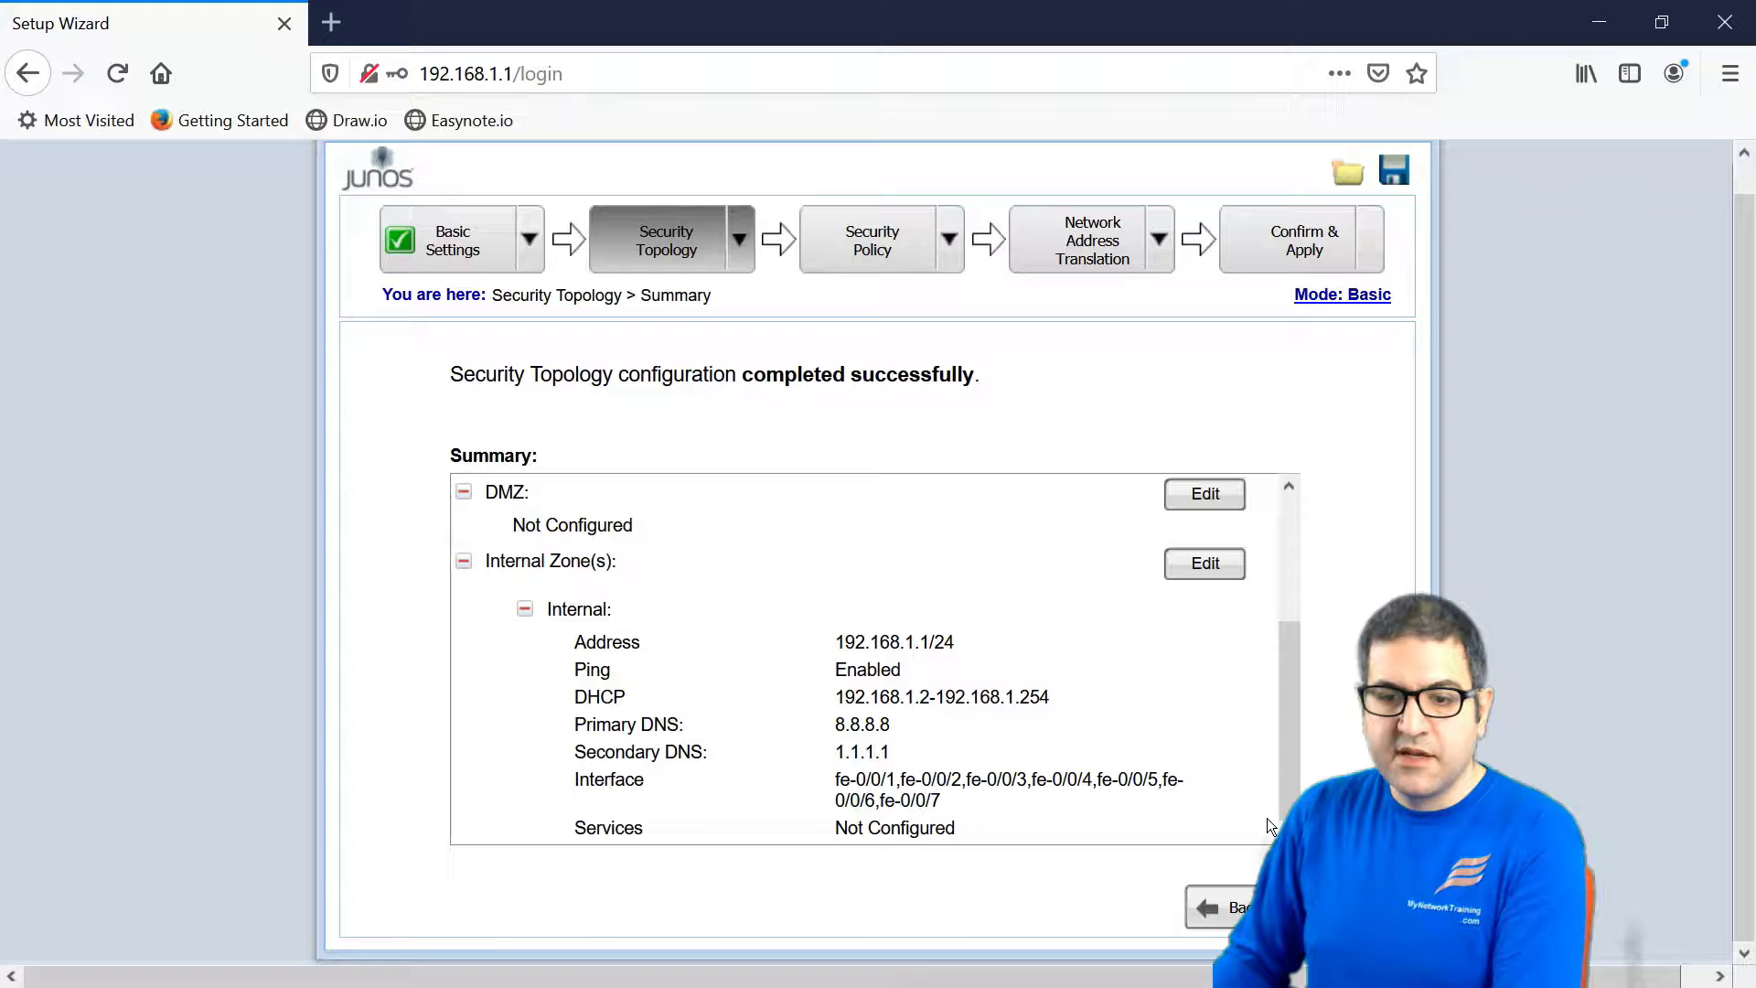
# - Continue from the Security Topology summary to the Internet–Internal Policies page
pyautogui.click(1326, 908)
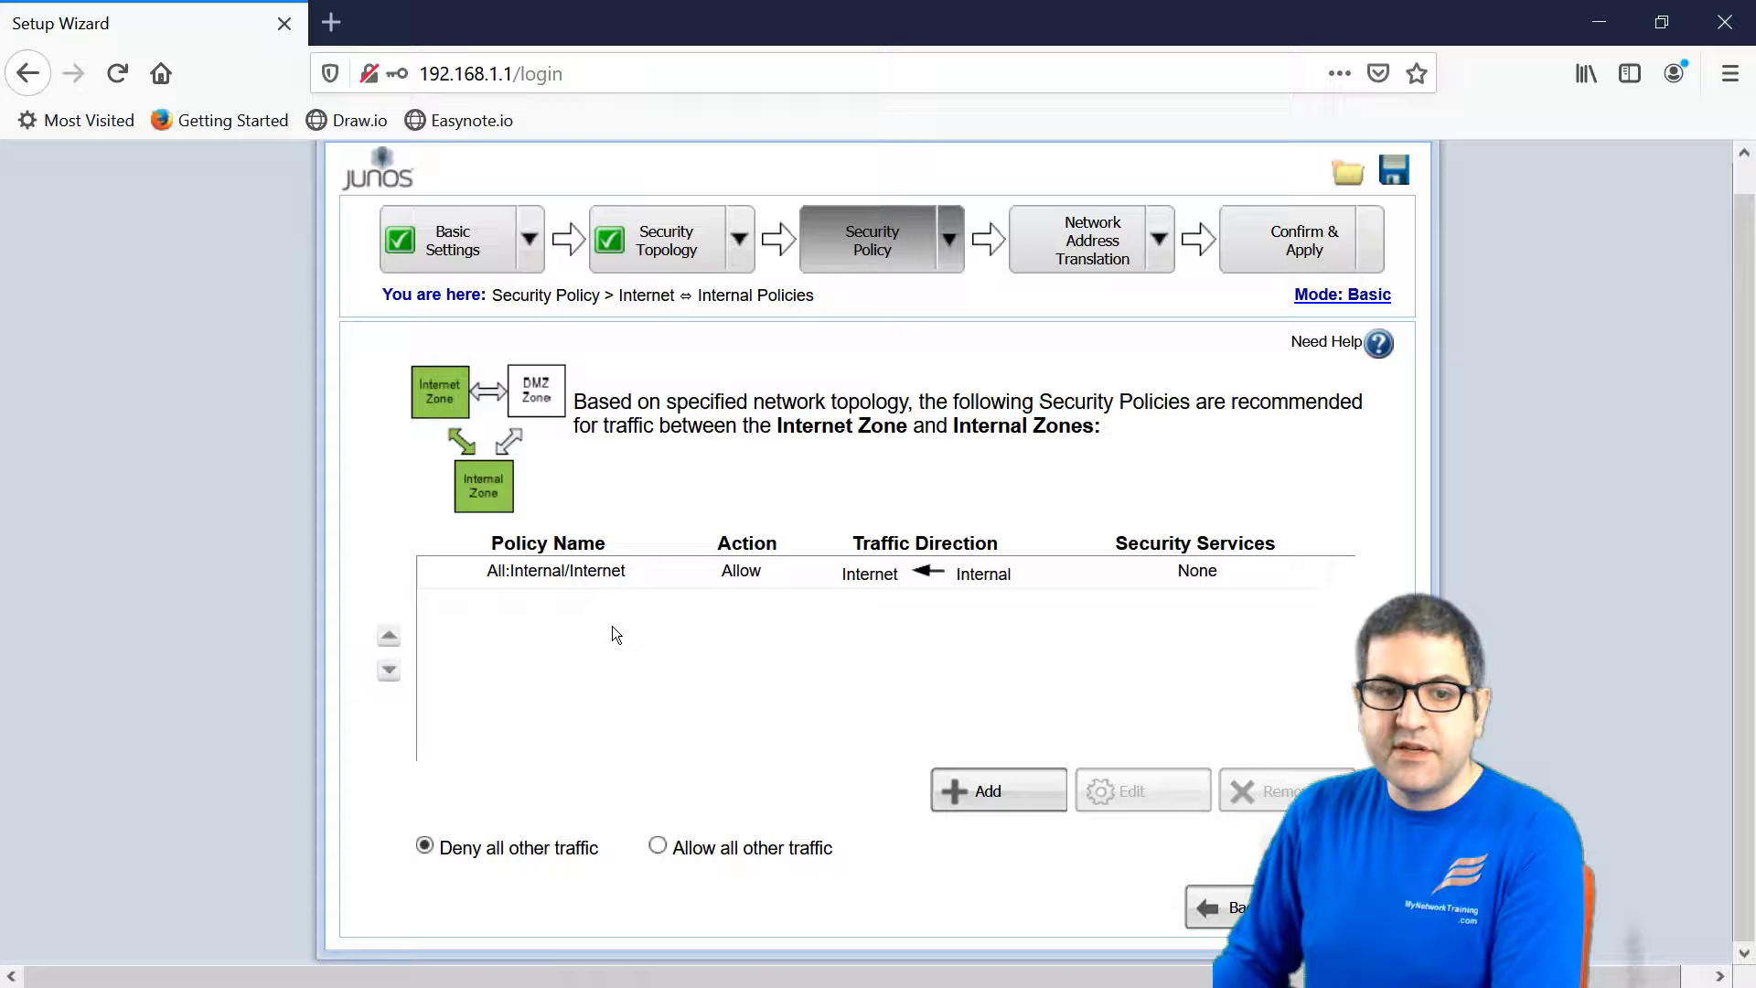
# - Select the recommended All:Internal/Internet allow policy, keeping all other traffic denied
pyautogui.click(559, 576)
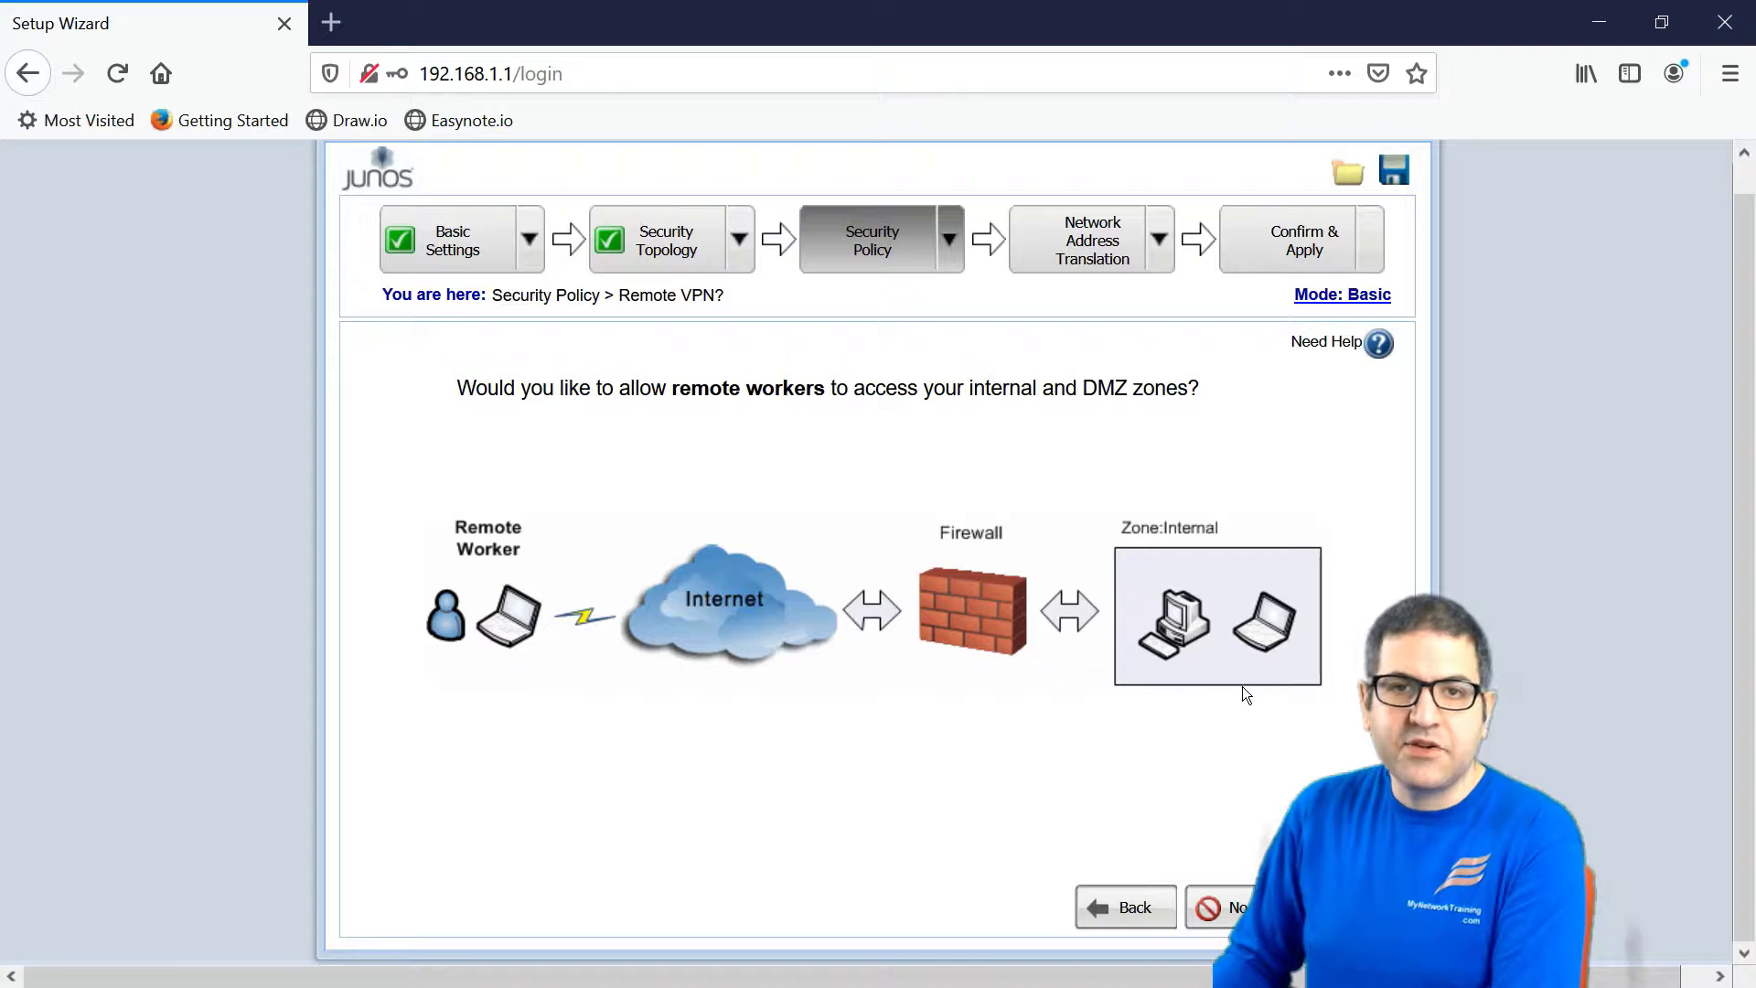
# - Decline remote worker VPN access and review the Security Policy summary
pyautogui.click(1230, 907)
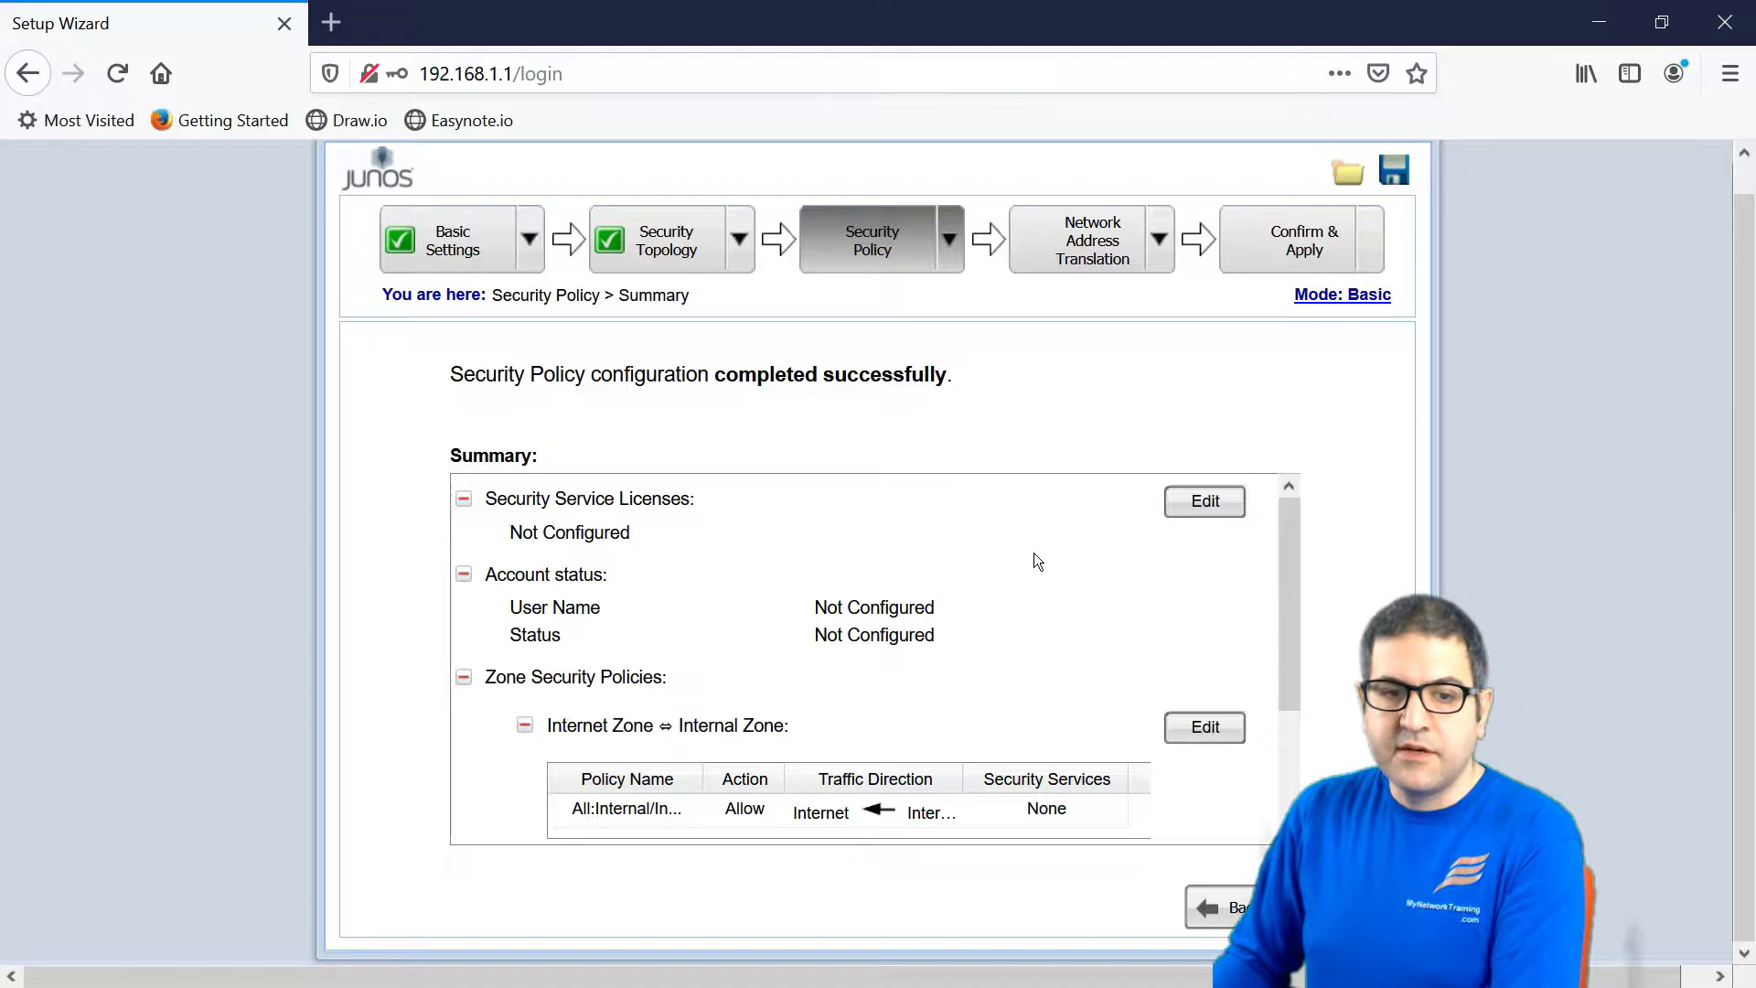
pyautogui.scroll(-3, 1036, 559)
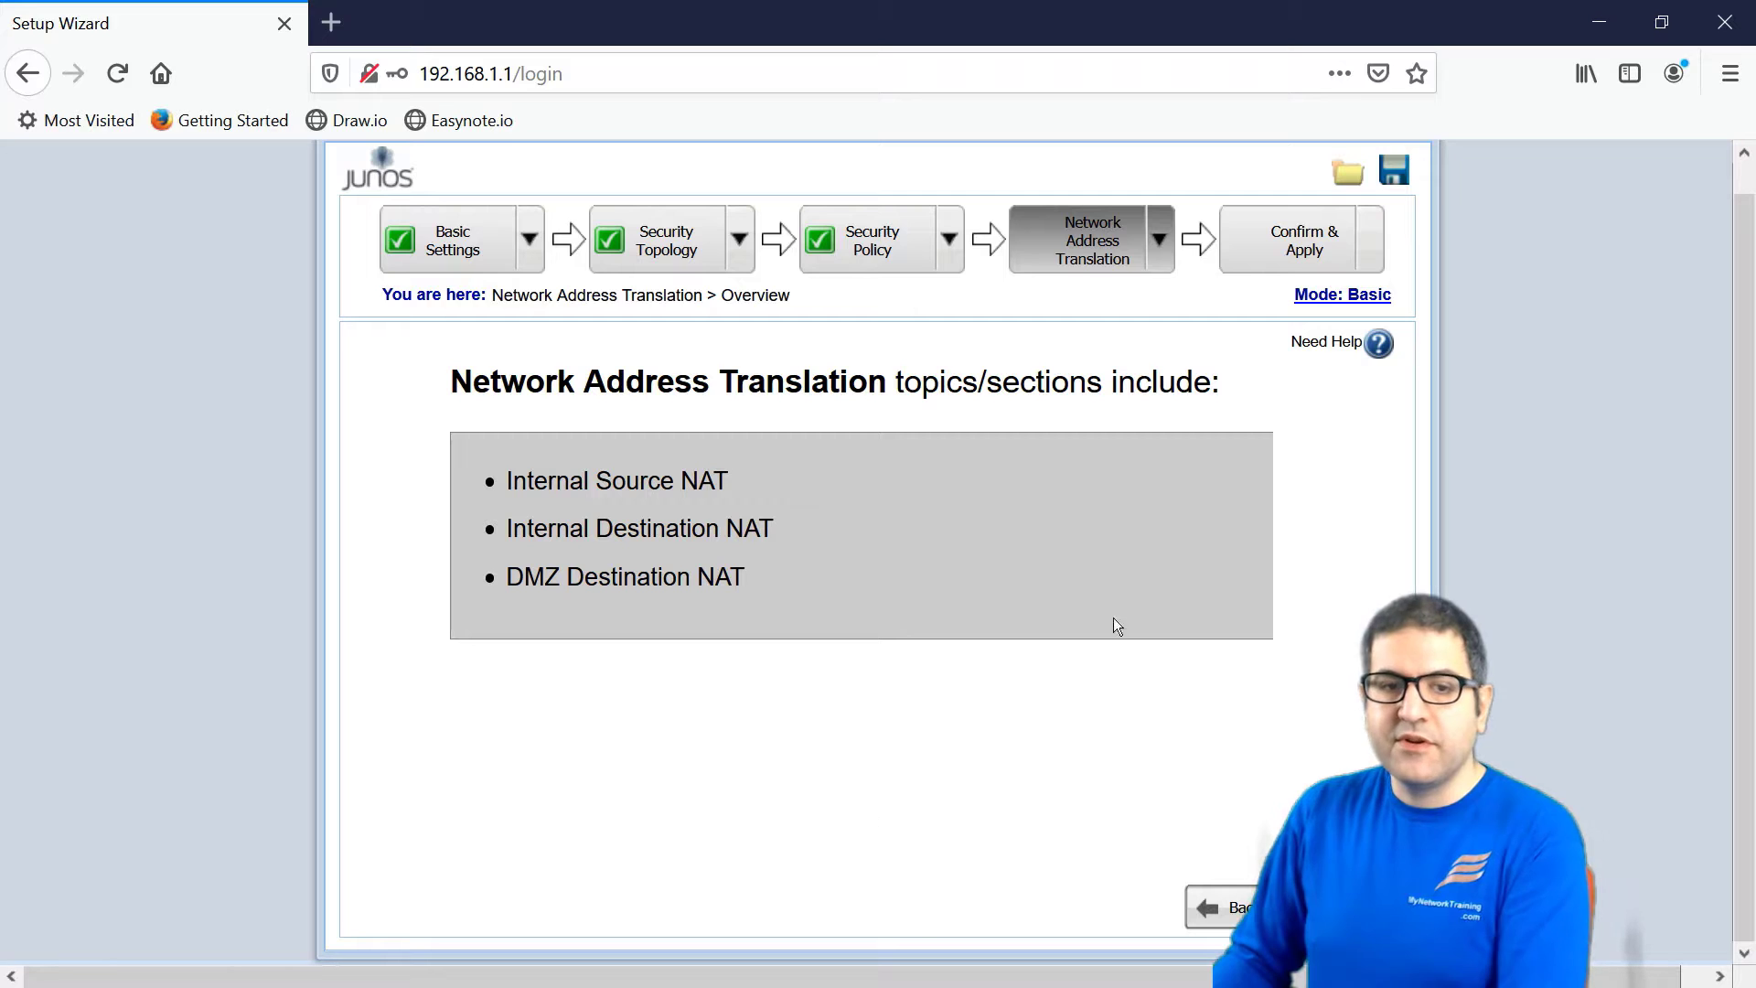
# - Keep Source NAT for the Internal zone and continue to Confirm & Apply
pyautogui.click(1298, 907)
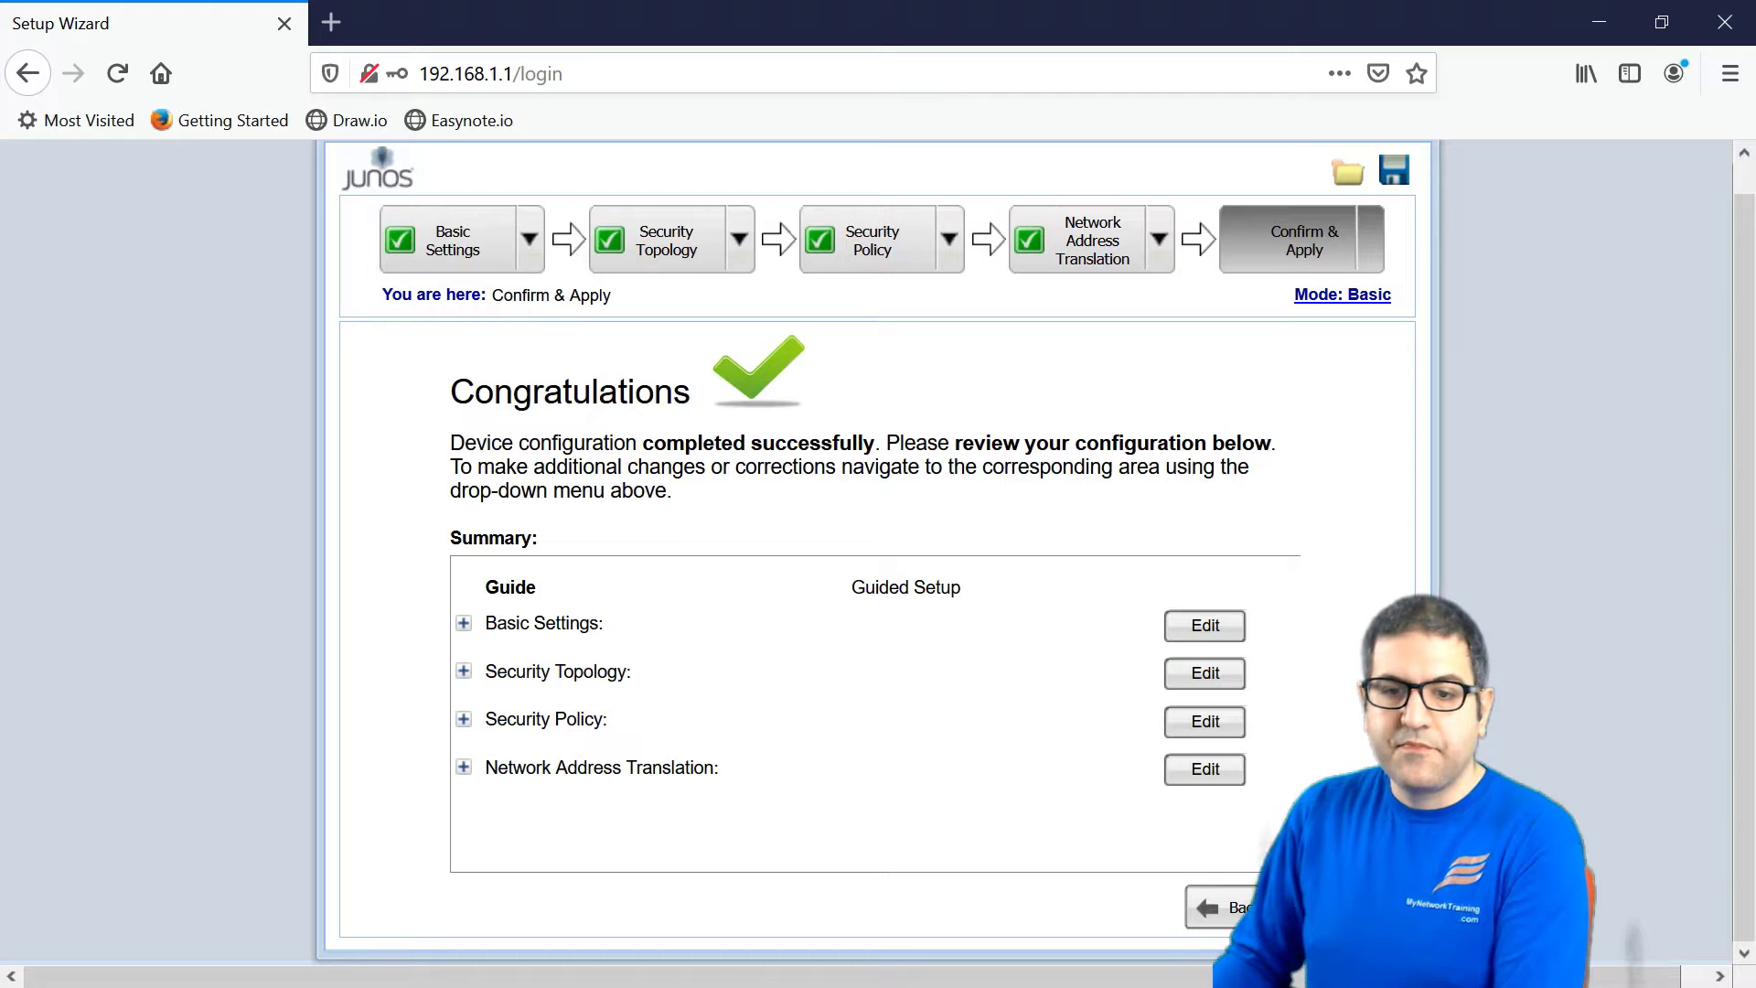
# - Continue past the summary and apply the settings on the Commit Configuration page
pyautogui.click(1298, 907)
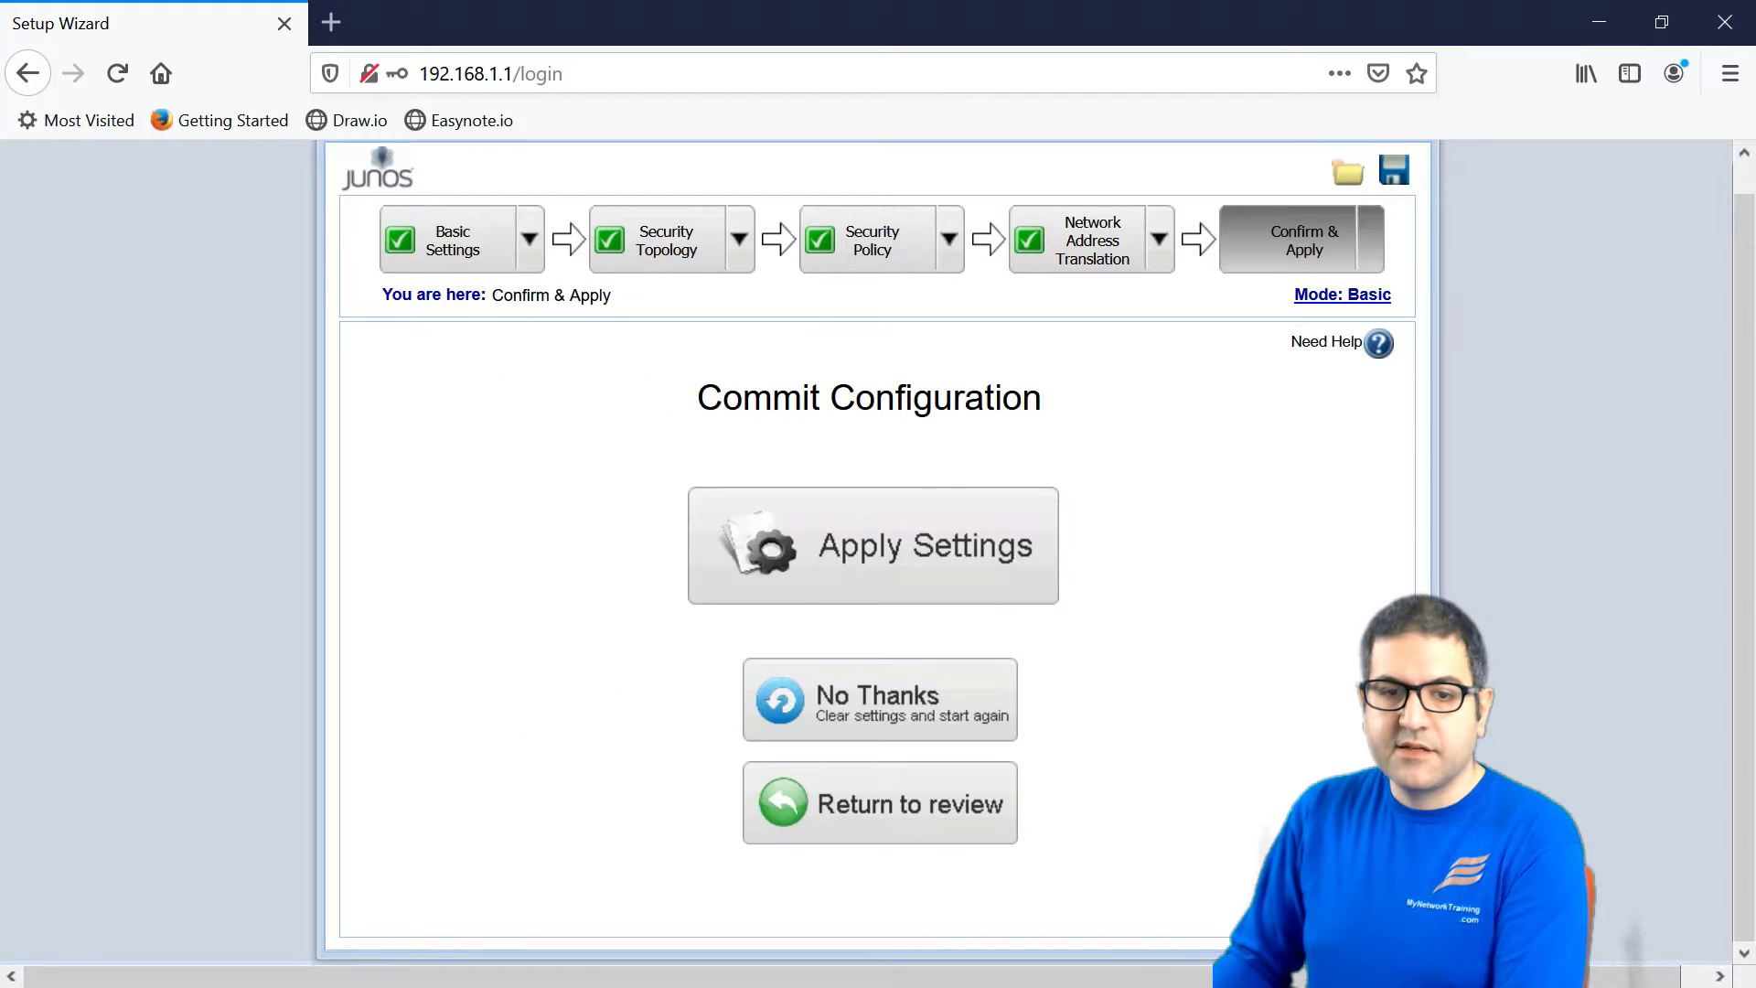
pyautogui.click(873, 539)
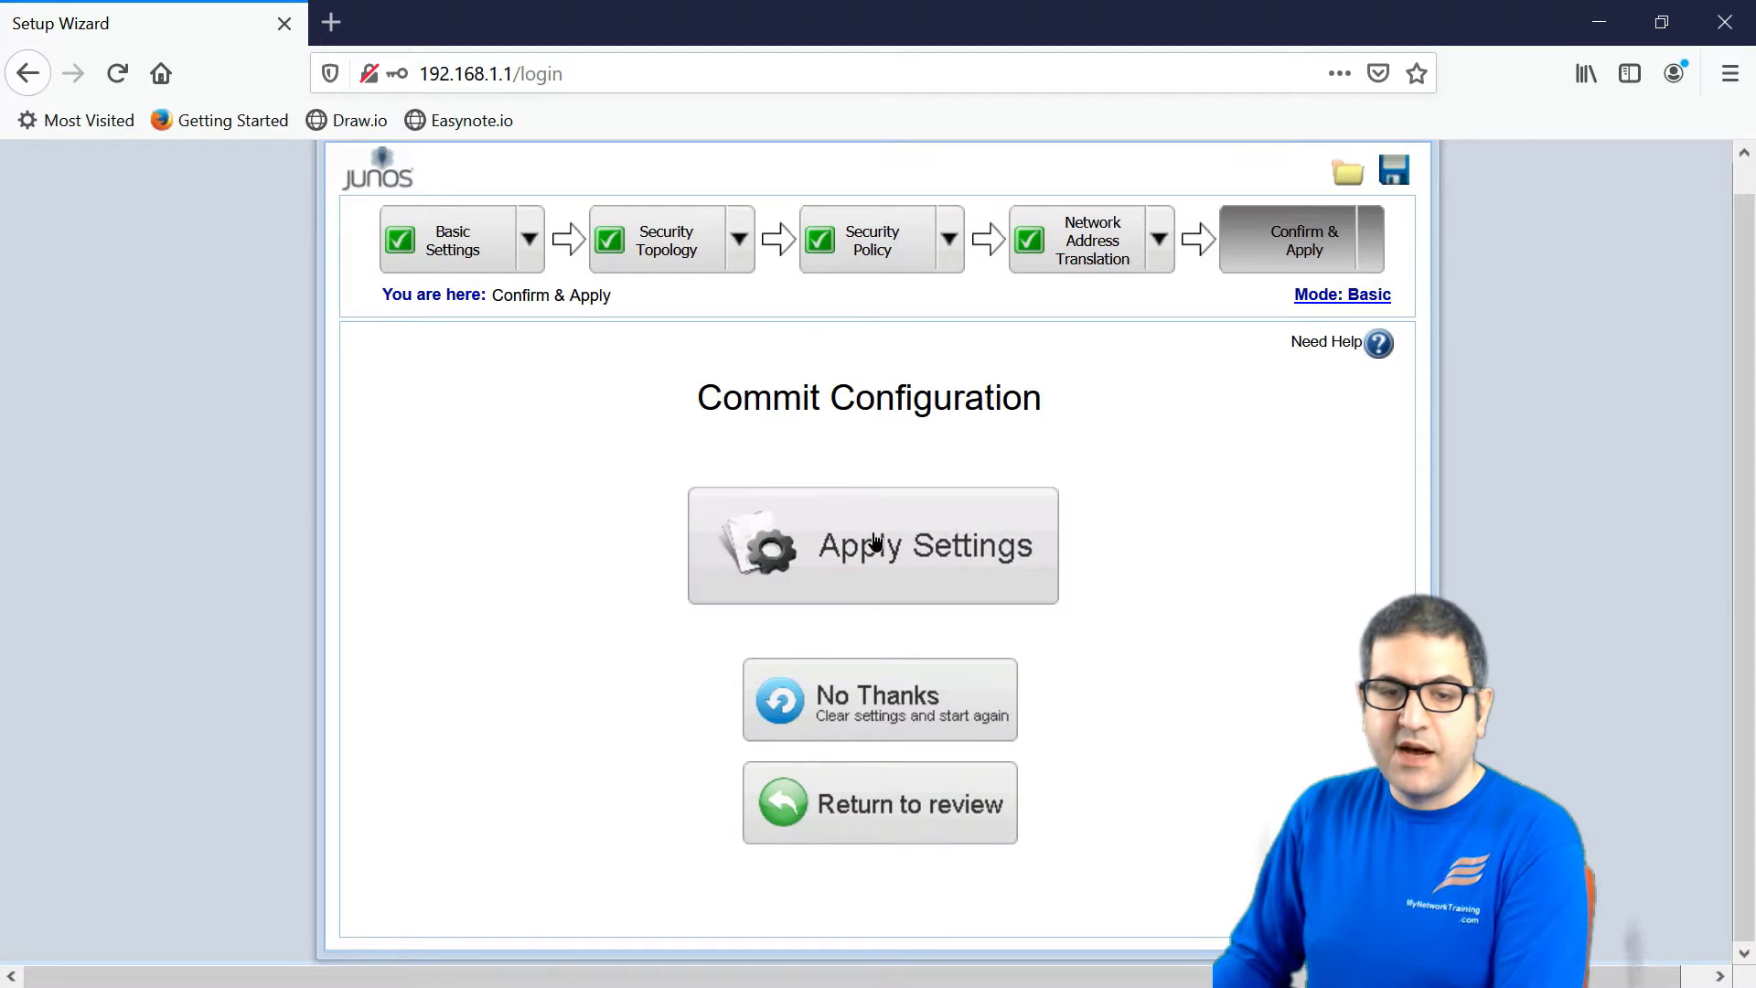